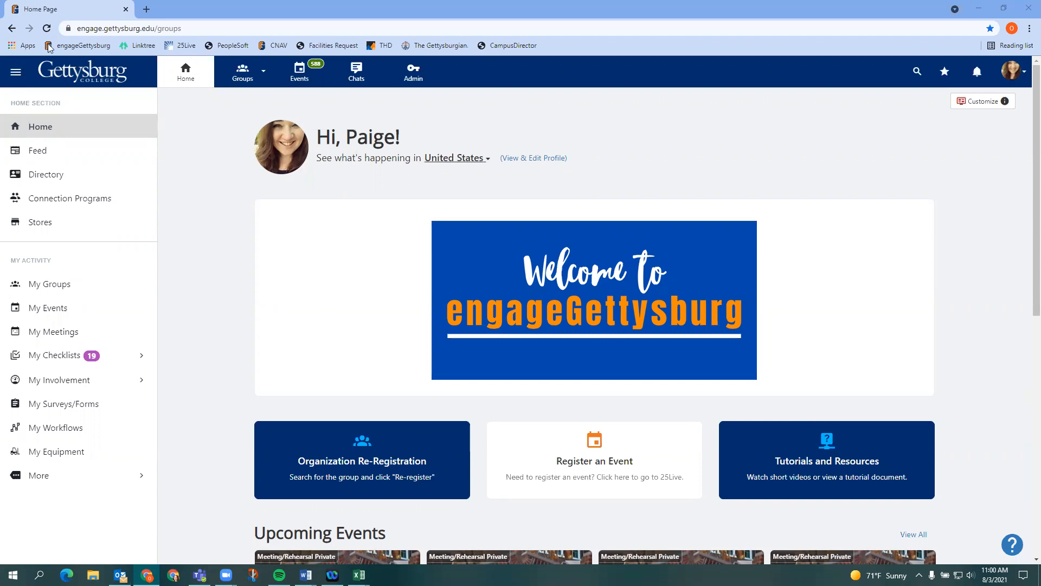
# Open the Office of Student Activities and Greek Life group and look over its dashboard
pyautogui.click(243, 81)
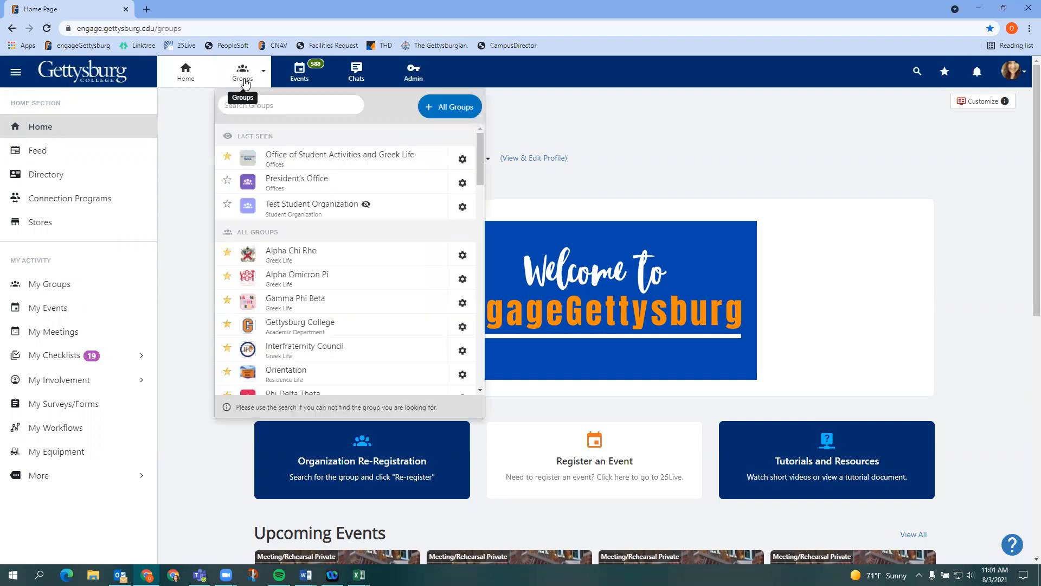
pyautogui.click(276, 158)
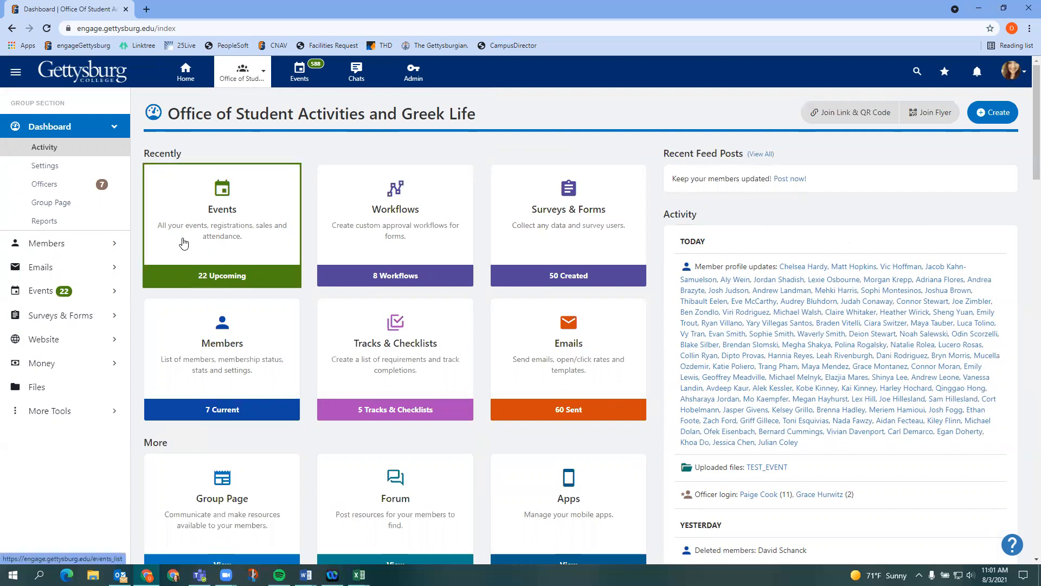
pyautogui.scroll(-3, 297, 255)
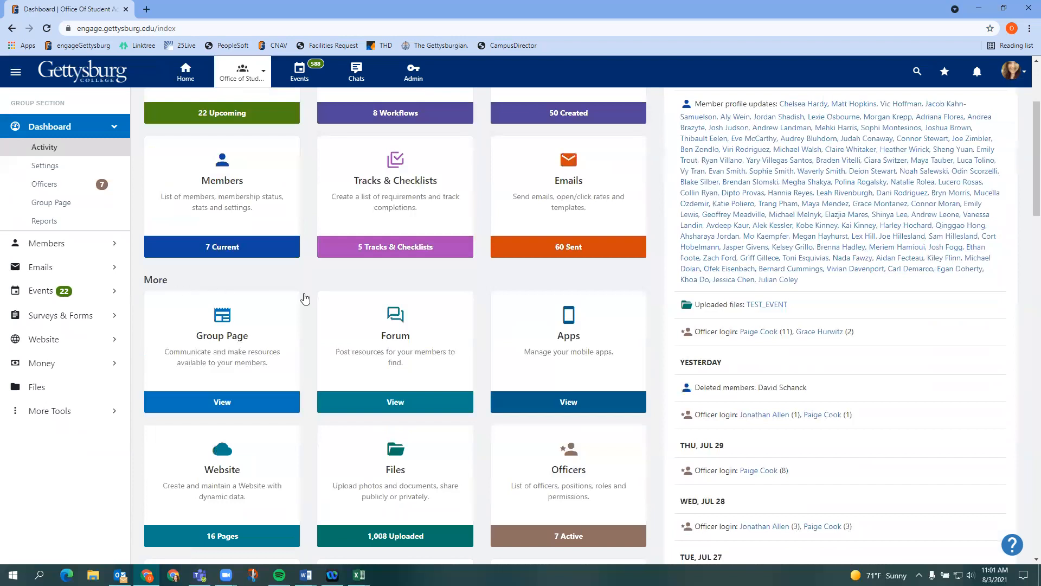
pyautogui.scroll(-2, 305, 298)
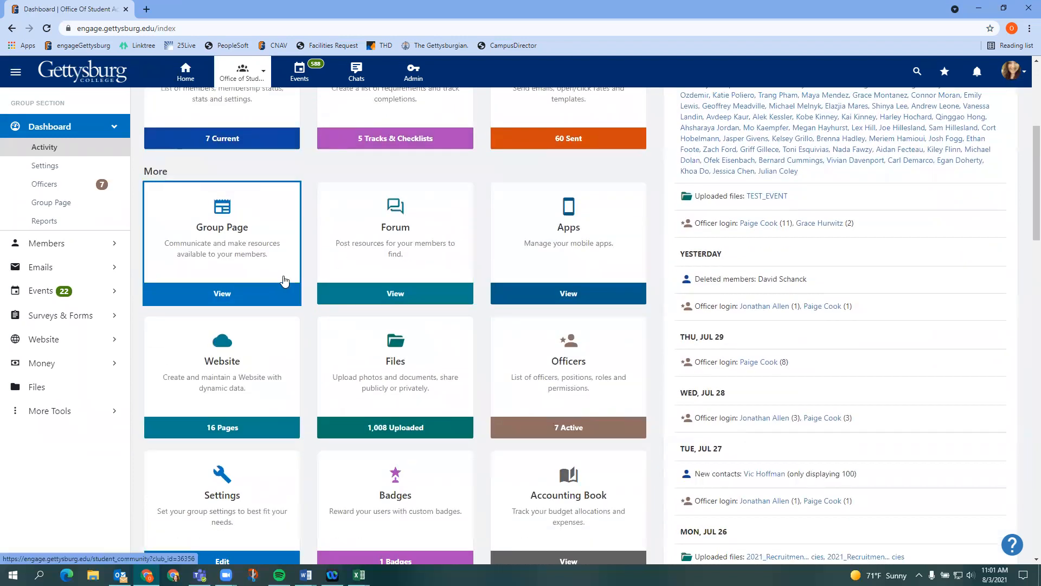
pyautogui.scroll(4, 271, 193)
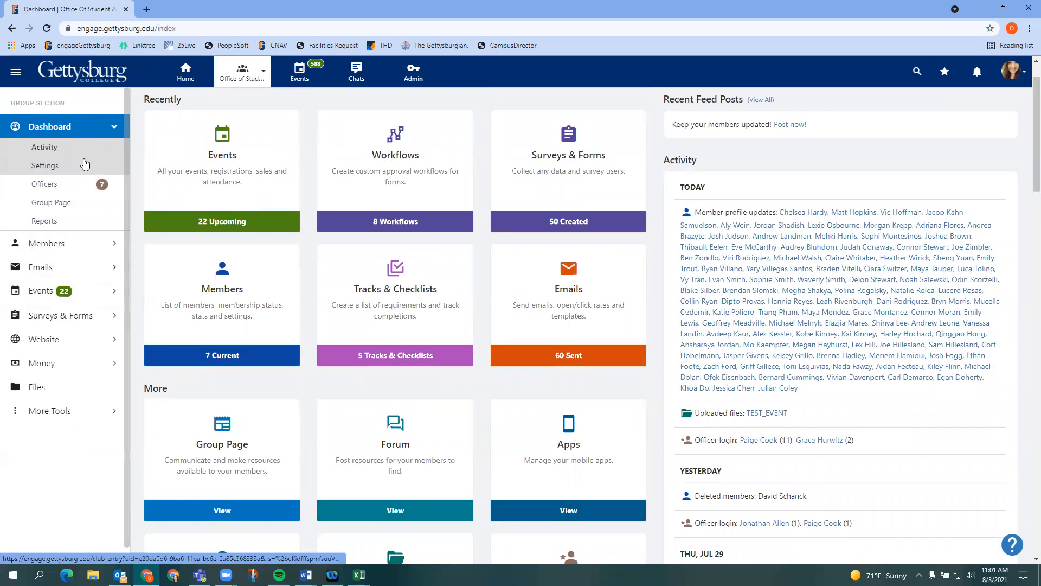
# Open TEST EVENT for editing from the group's upcoming events and dismiss the important information notice
pyautogui.click(38, 292)
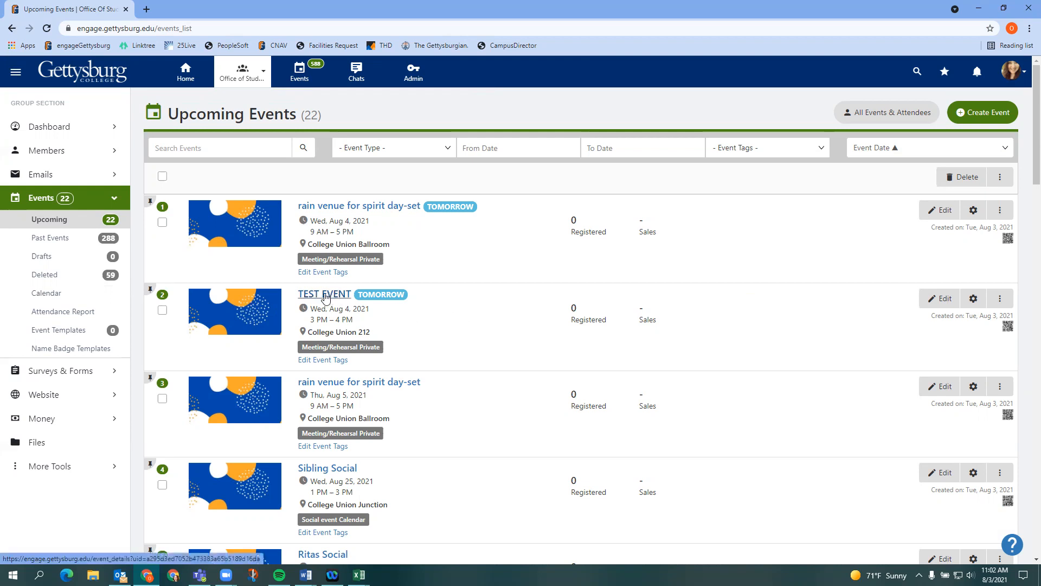
pyautogui.click(942, 303)
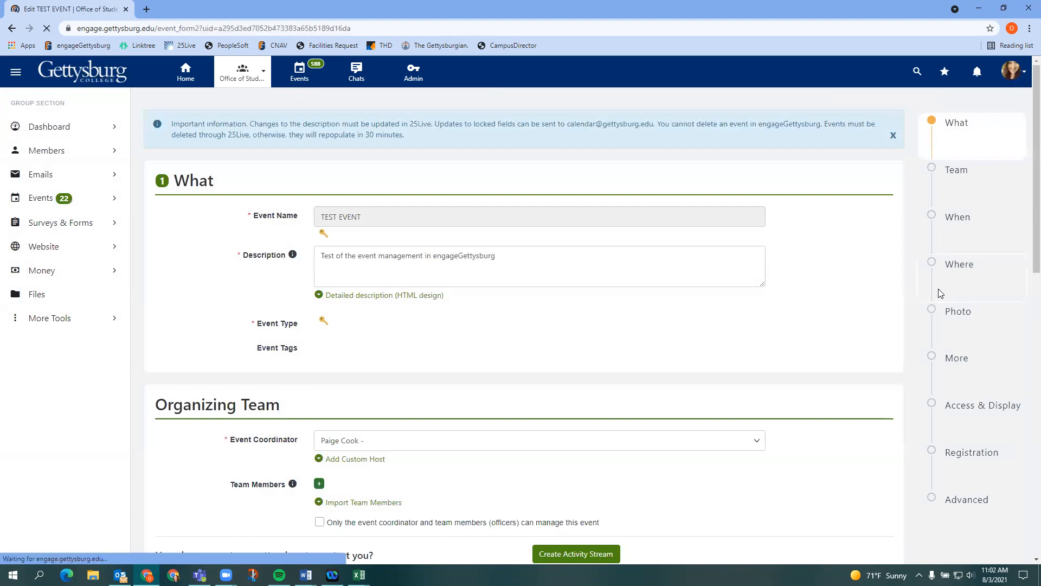
pyautogui.click(894, 135)
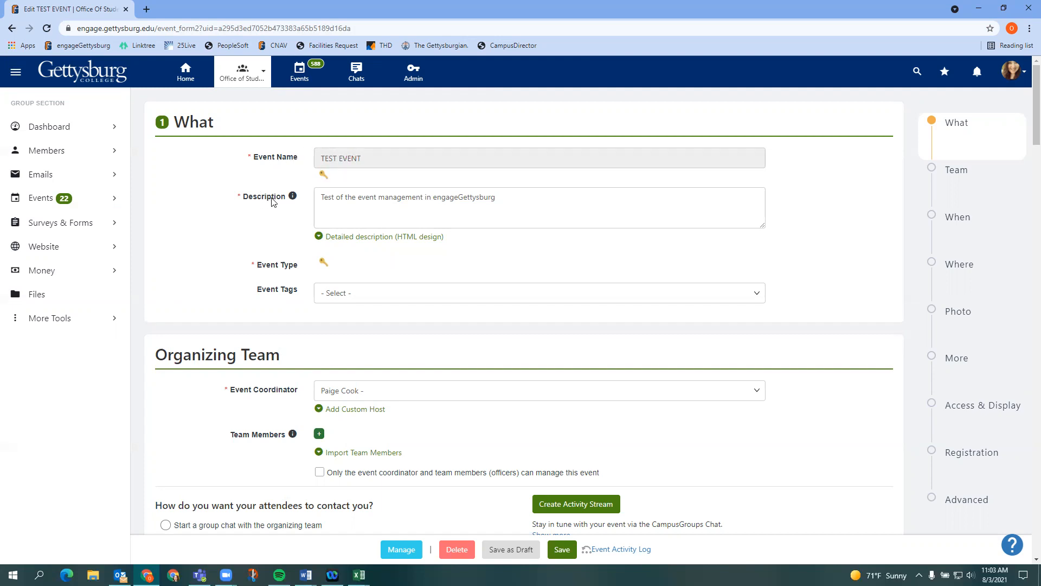
# Check the event description and choose the event coordinator for the organizing team
pyautogui.click(506, 198)
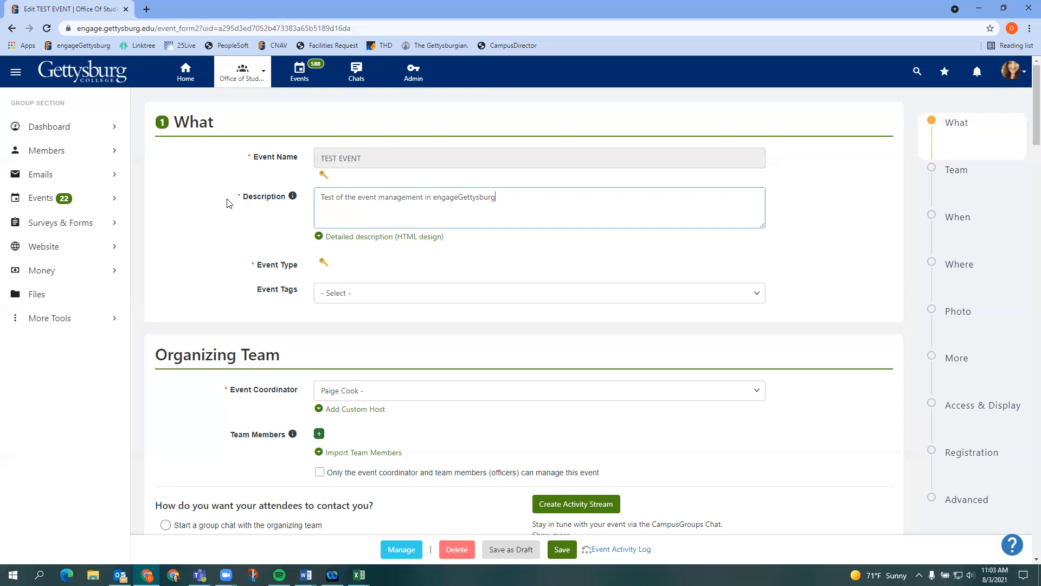
pyautogui.scroll(-2, 227, 205)
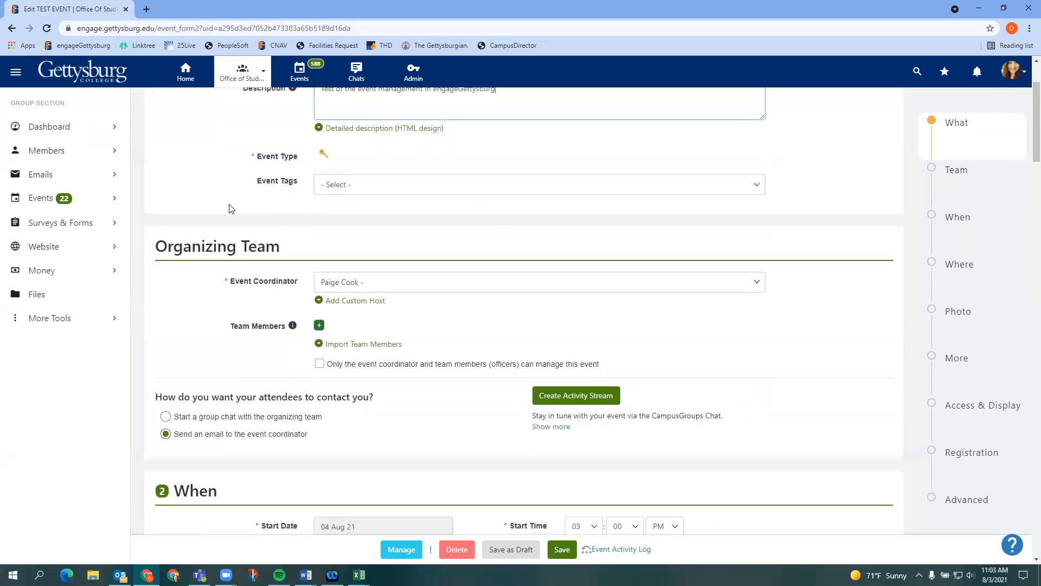
pyautogui.scroll(-1, 229, 209)
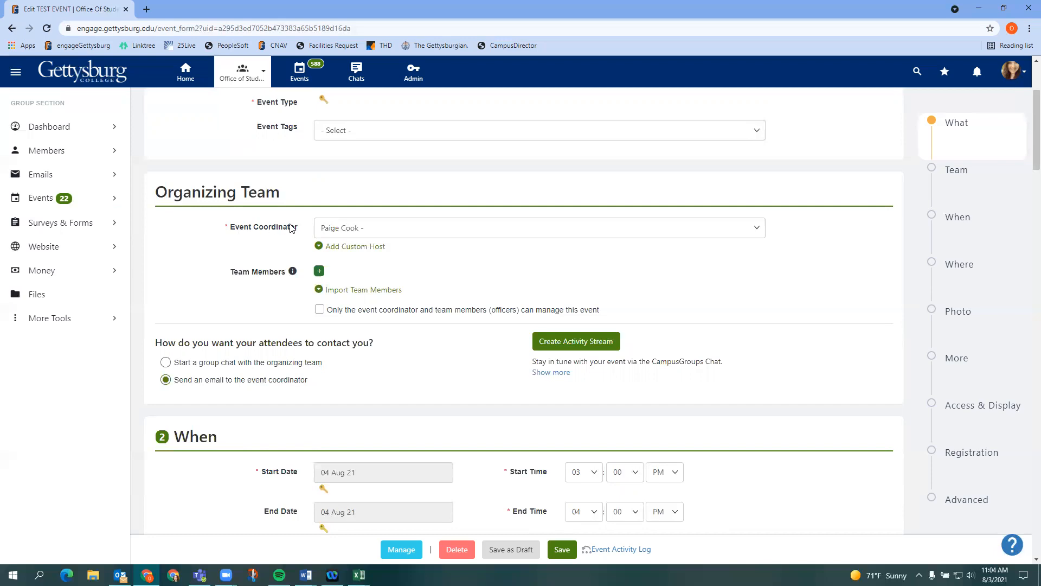
pyautogui.click(758, 230)
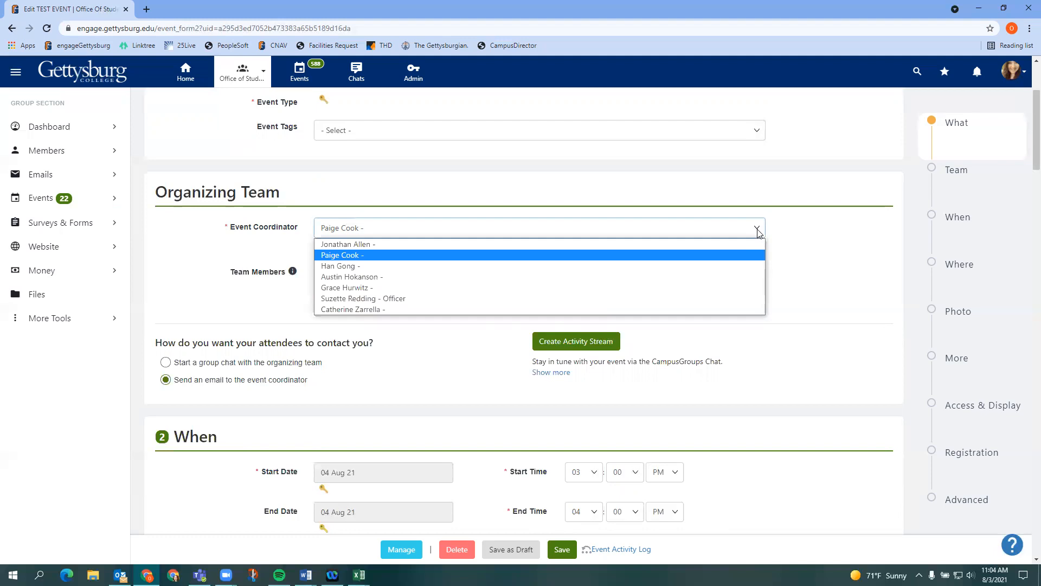
pyautogui.click(737, 254)
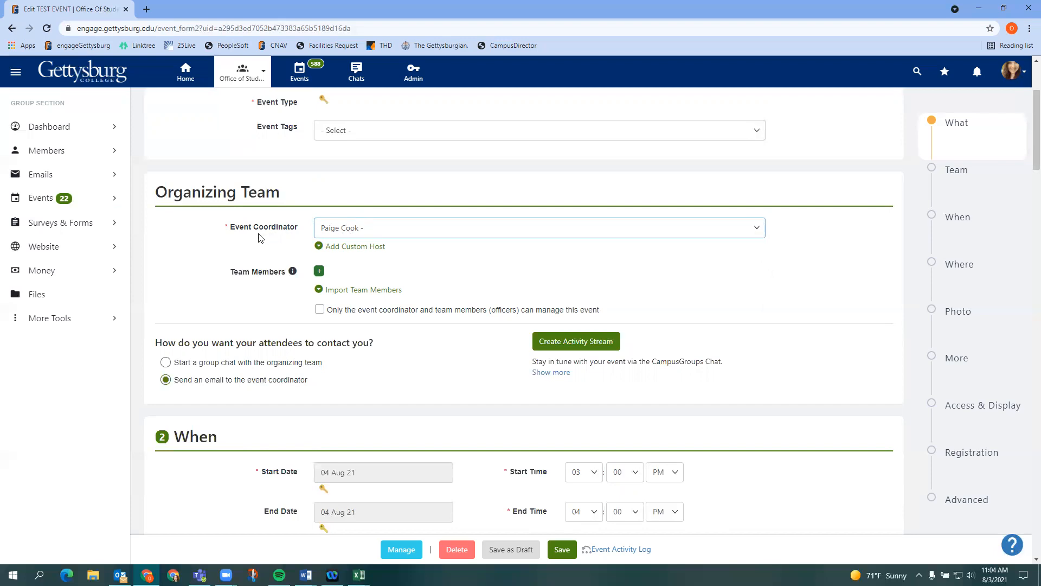
# Add an administrator as a team member and have attendees make contact by starting a group chat with the organizing team
pyautogui.scroll(-1, 260, 237)
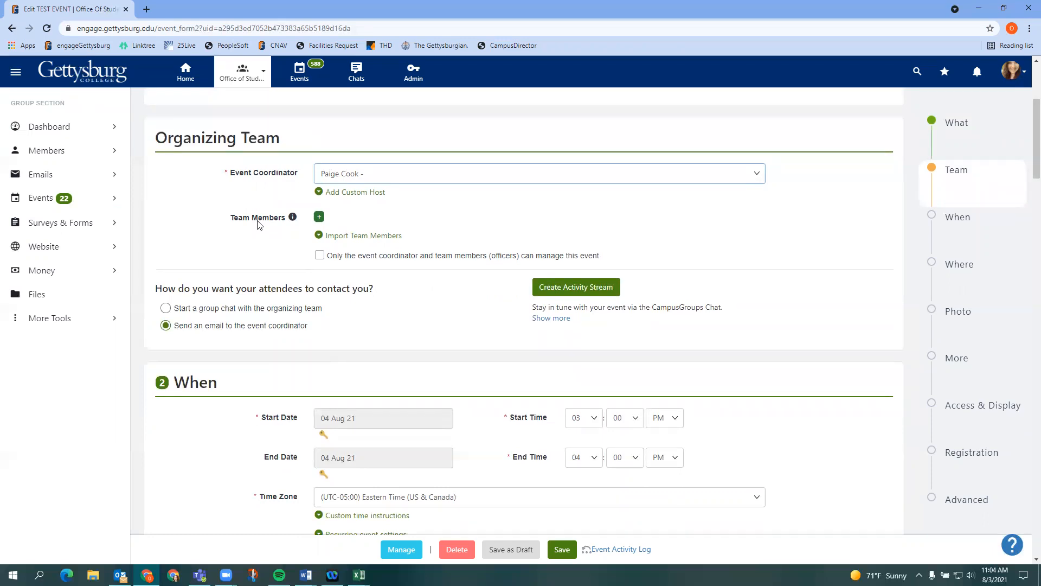
pyautogui.click(320, 217)
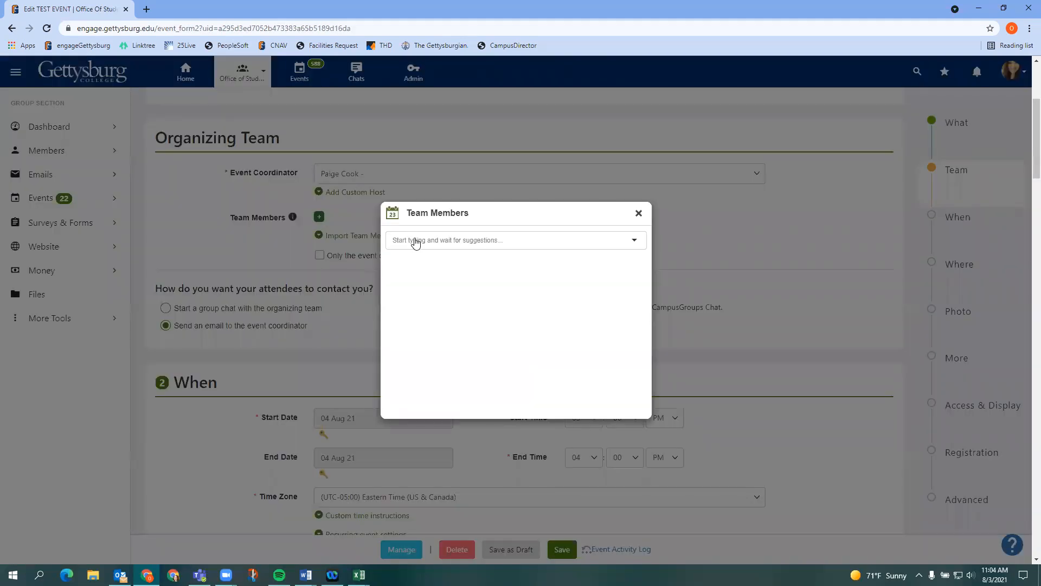
pyautogui.click(416, 240)
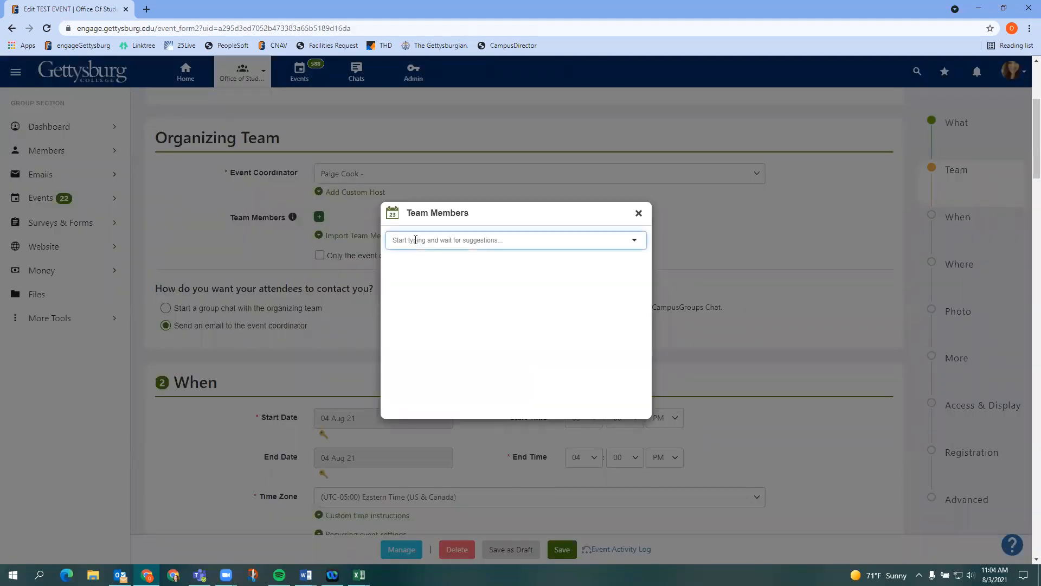
pyautogui.write('jonathan')
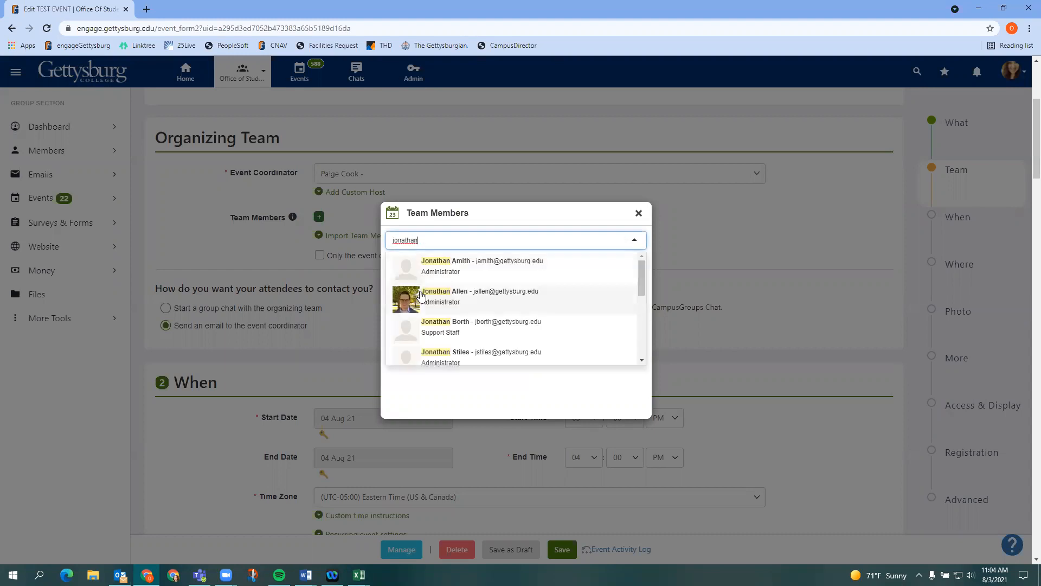
pyautogui.click(437, 288)
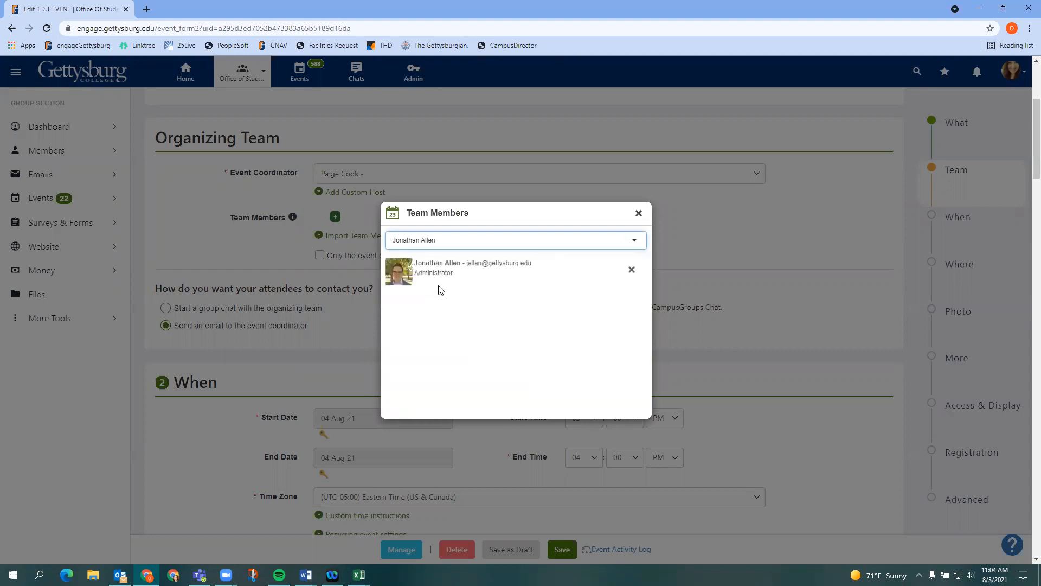
pyautogui.click(637, 214)
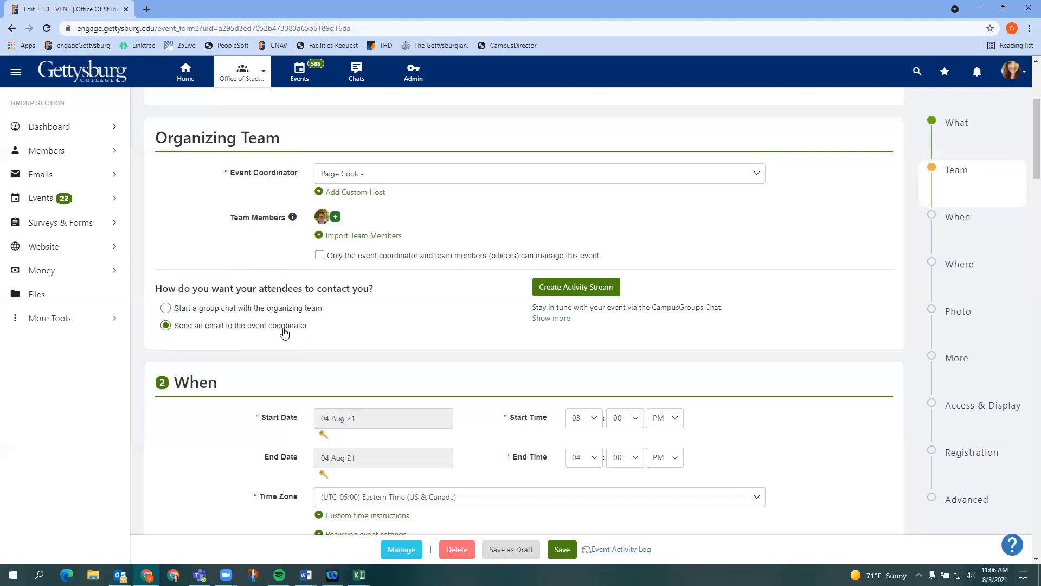
pyautogui.click(165, 309)
# Examine the event's date, time and location settings and the available video conferencing link providers
pyautogui.scroll(-4, 151, 277)
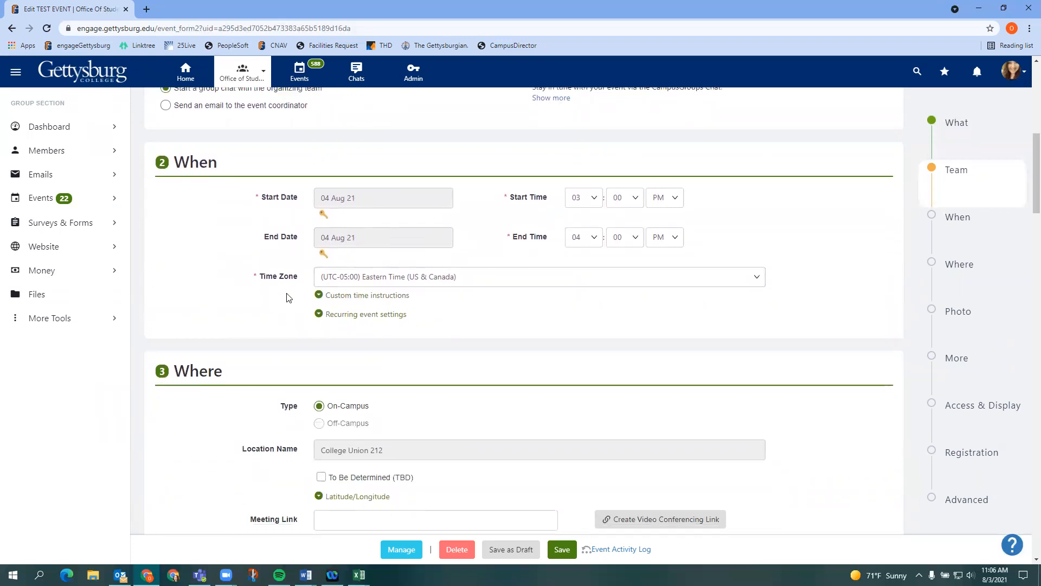
pyautogui.scroll(-2, 278, 286)
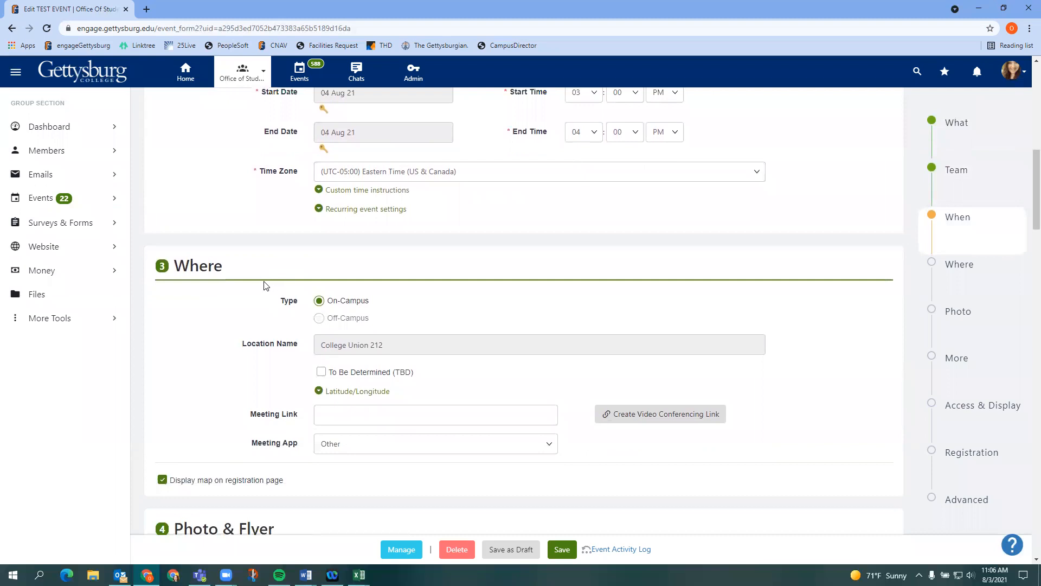
pyautogui.scroll(-2, 266, 286)
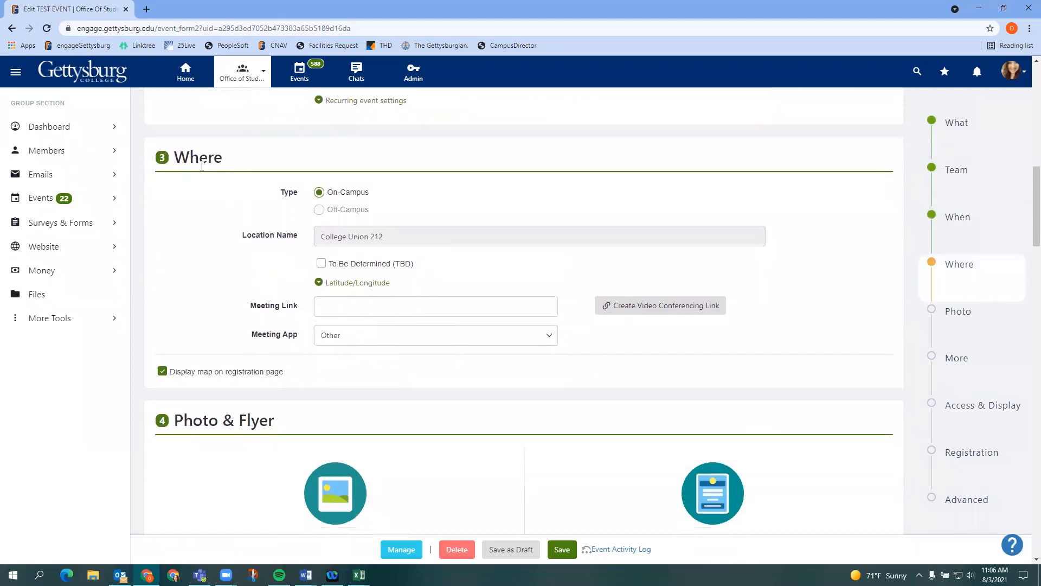
pyautogui.moveTo(391, 237); pyautogui.dragTo(320, 237)
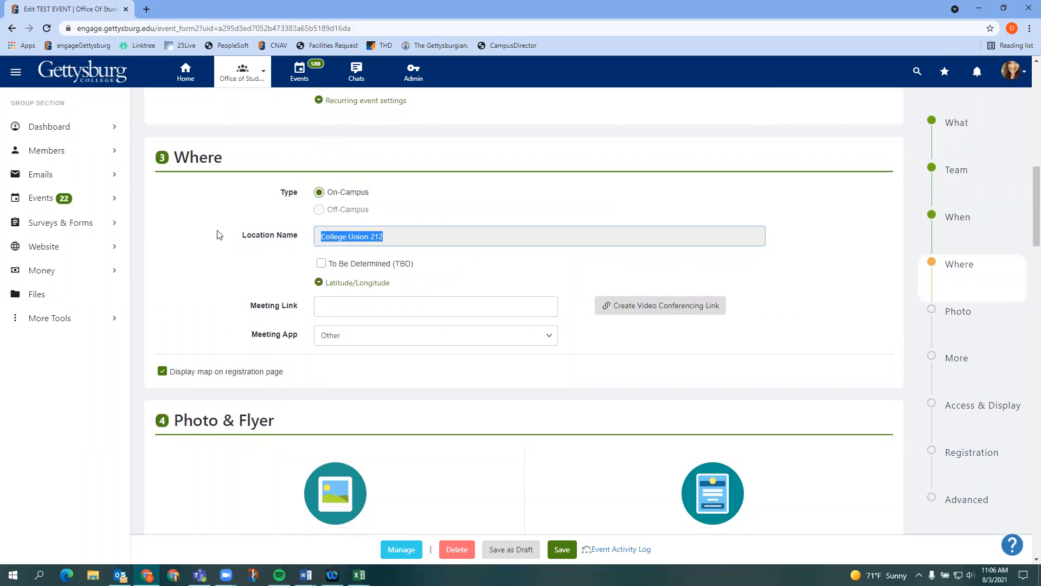
pyautogui.click(231, 247)
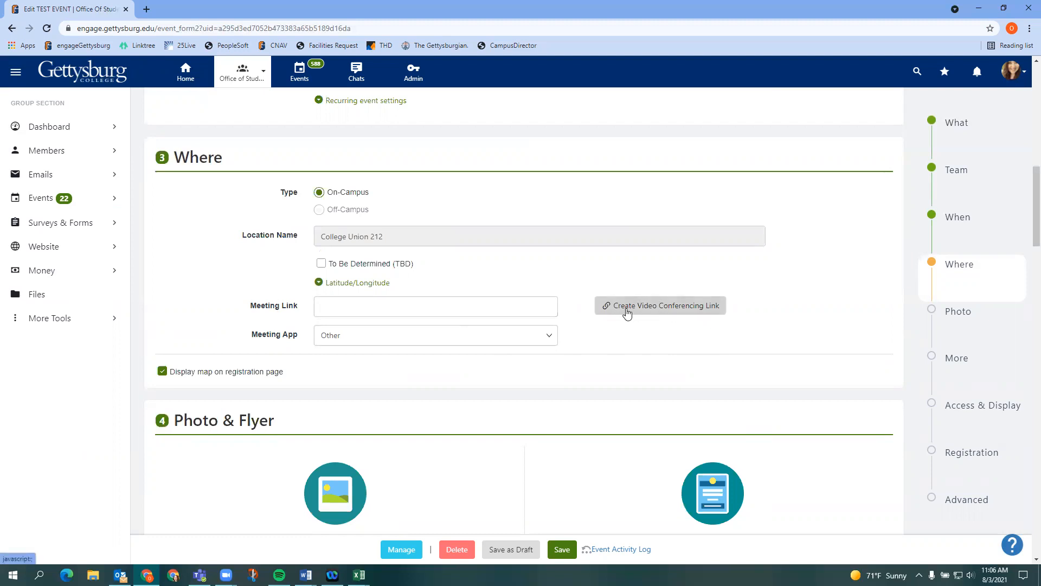
pyautogui.click(608, 307)
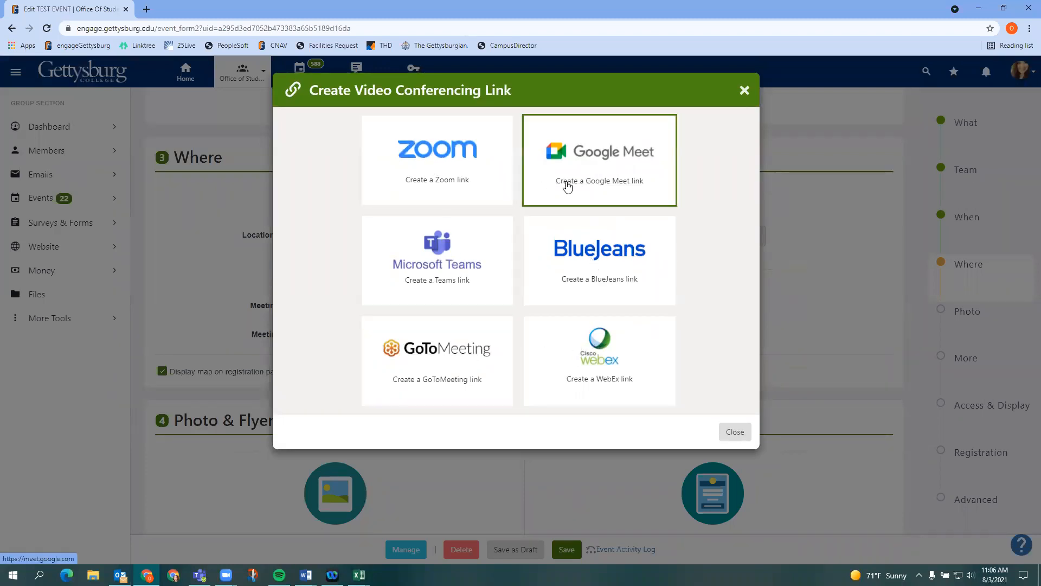
pyautogui.click(741, 433)
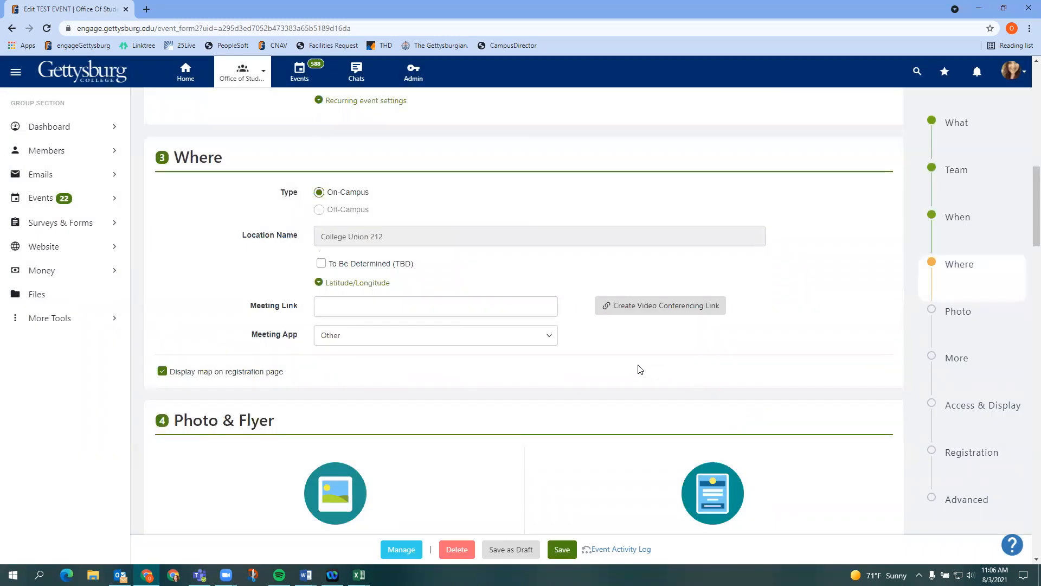
# Set the event photo to the PennHall800 image from the photo gallery, using it as-is
pyautogui.scroll(-4, 640, 370)
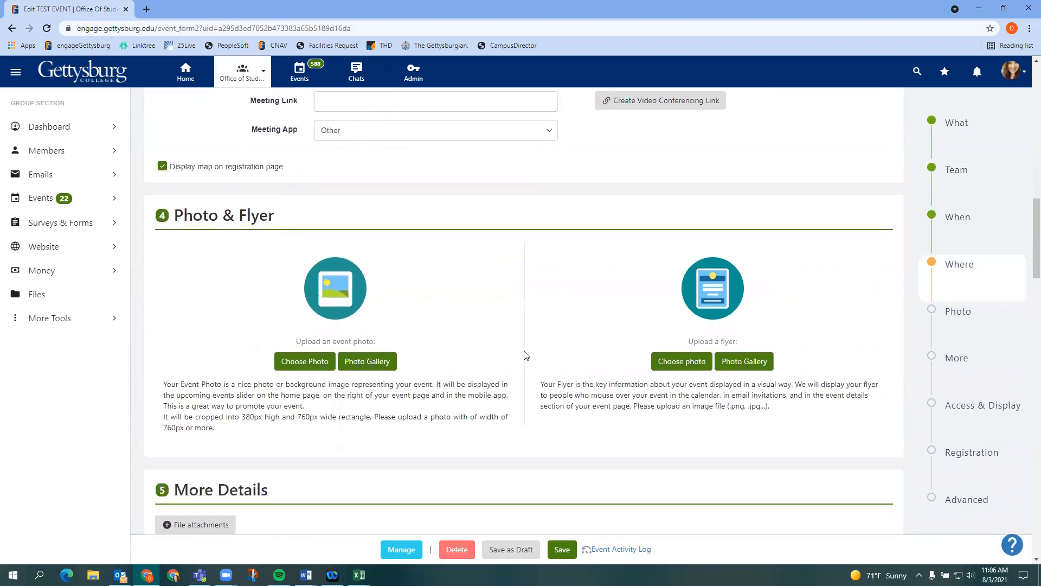
pyautogui.scroll(-1, 524, 355)
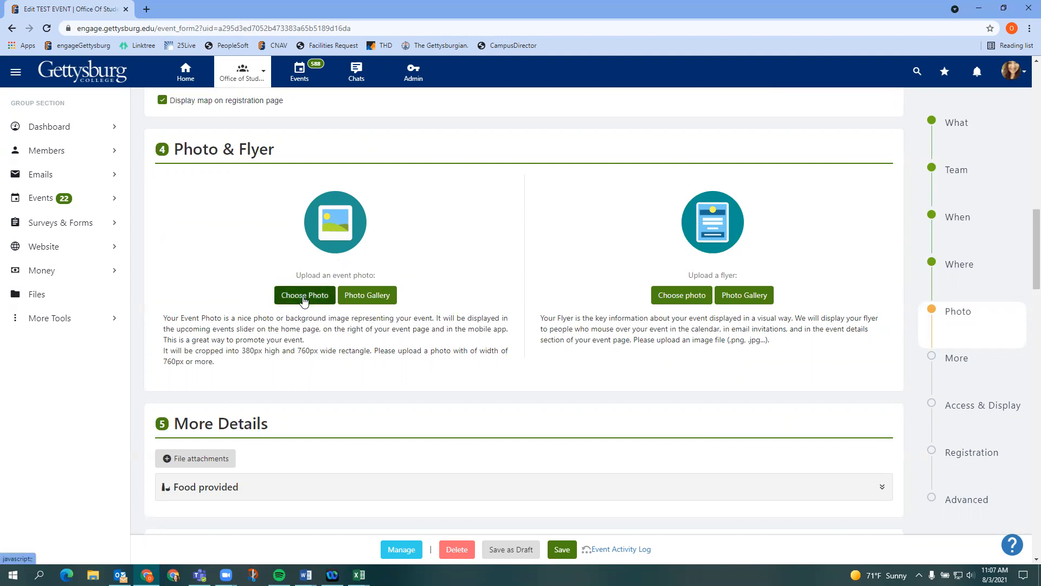
pyautogui.click(368, 299)
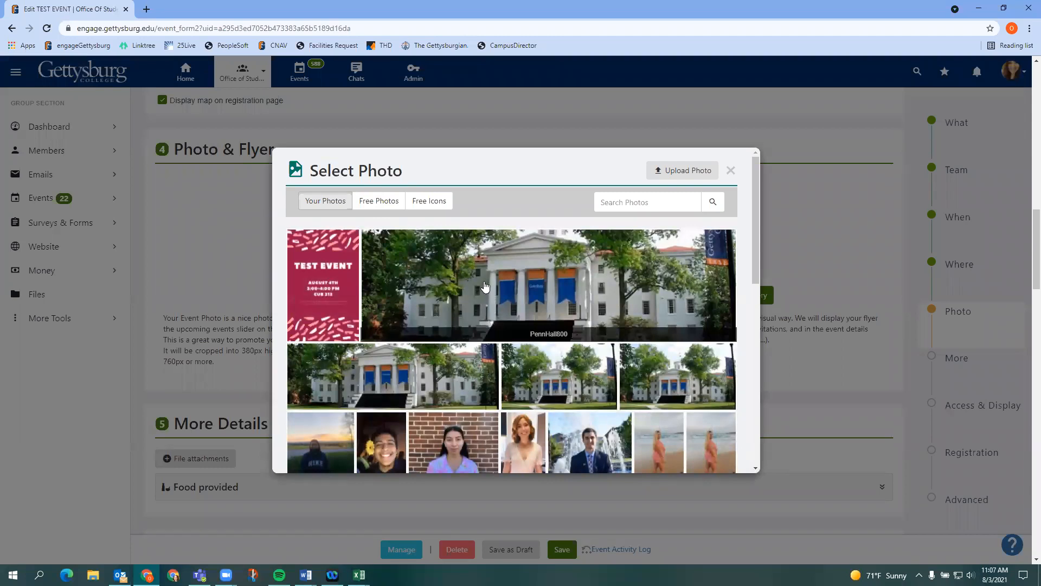
pyautogui.click(486, 287)
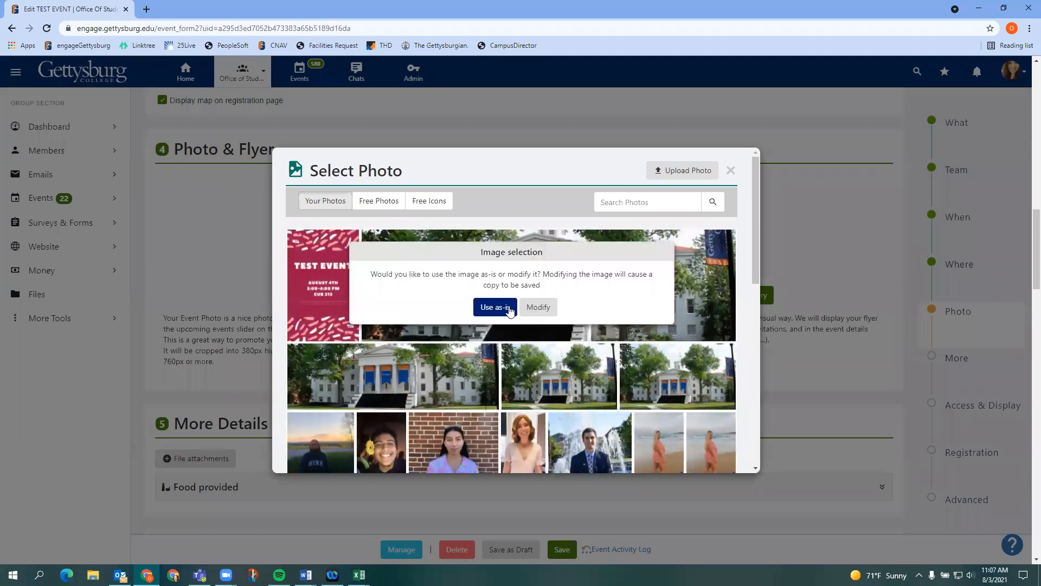
pyautogui.click(508, 307)
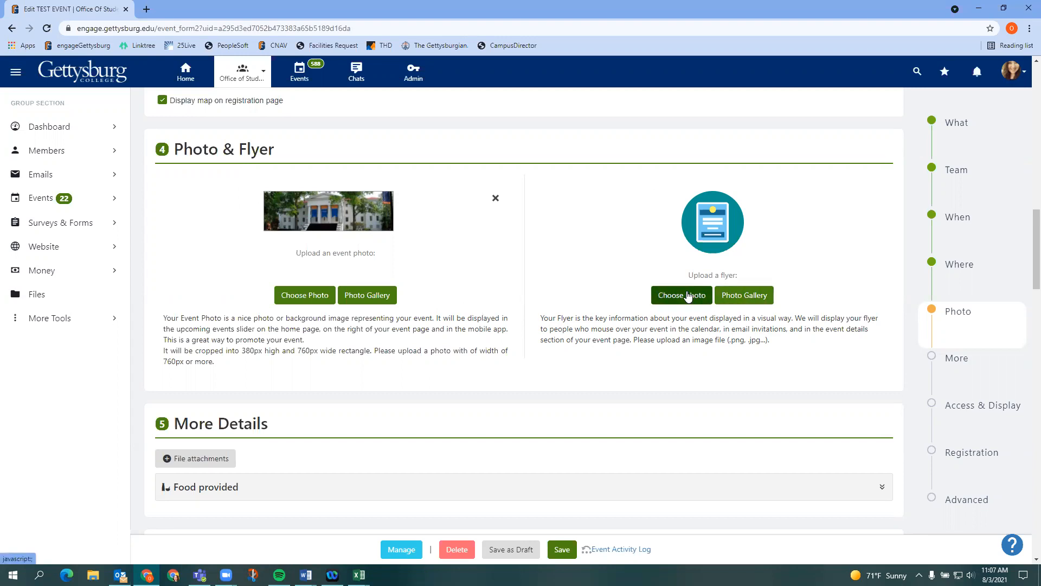
# Upload the TEST EVENT image from the engageGettysburg Trainings folder as the event flyer and save it without edits
pyautogui.click(671, 294)
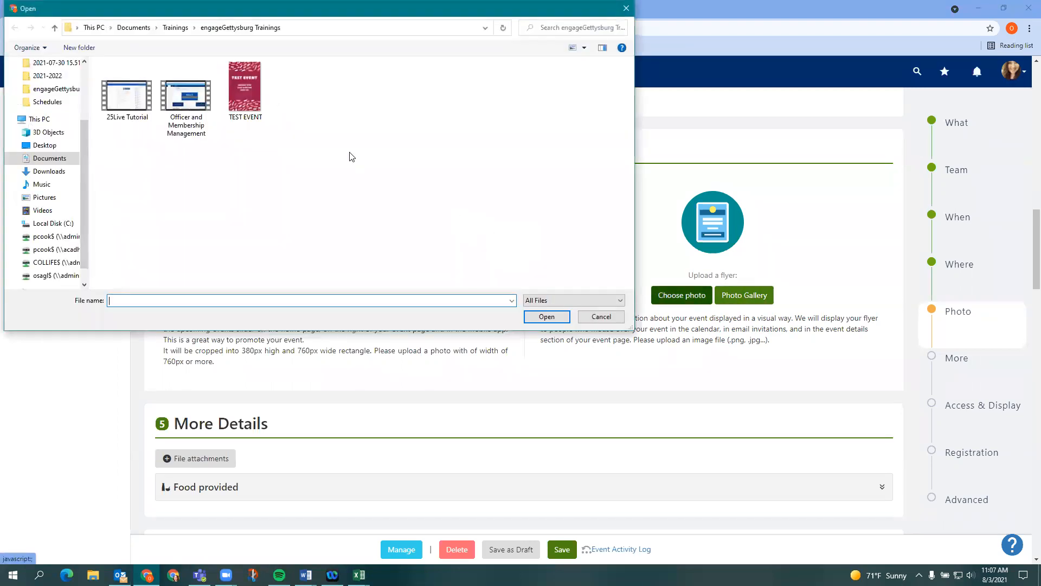
pyautogui.click(250, 92)
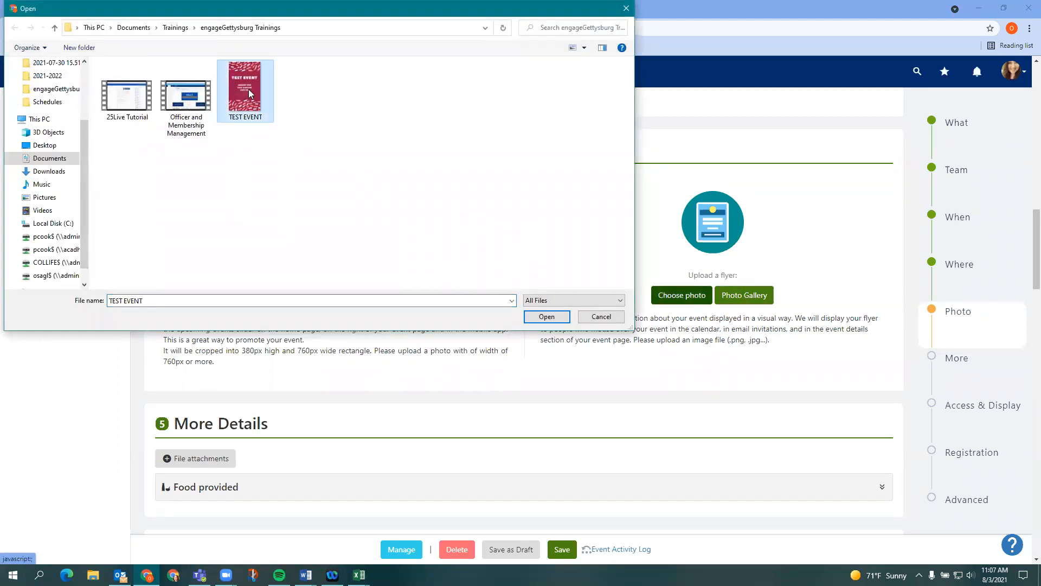
pyautogui.click(543, 315)
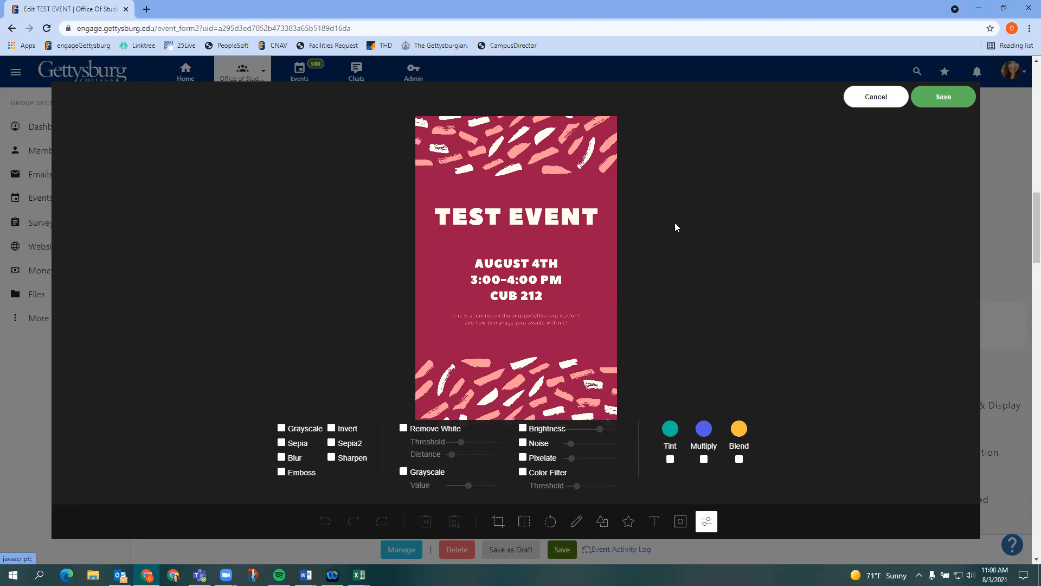
pyautogui.click(947, 99)
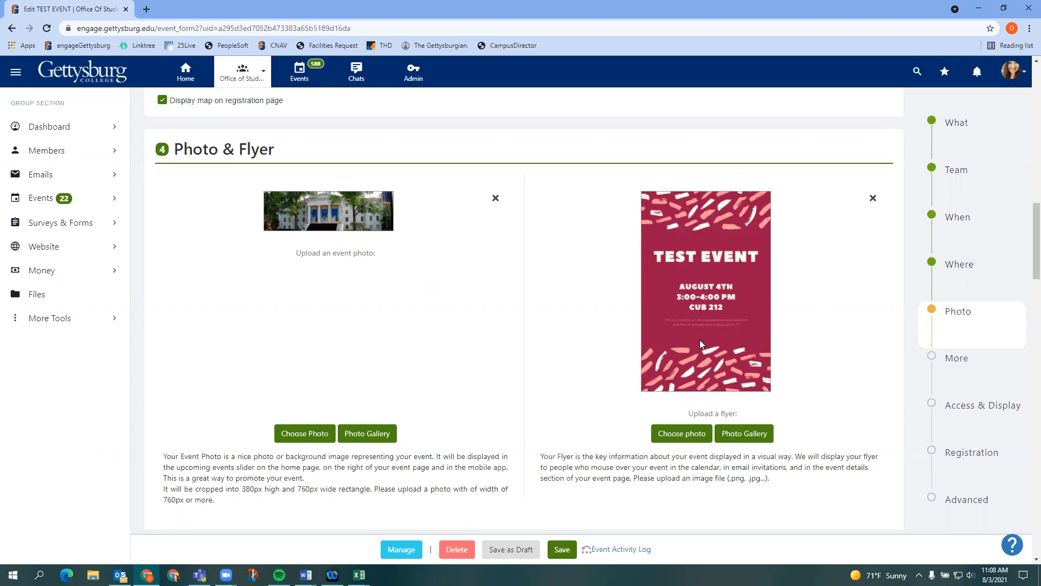
# In the access options for some Gettysburg College users only, select the Student account type and graduation year 2025
pyautogui.scroll(-4, 699, 339)
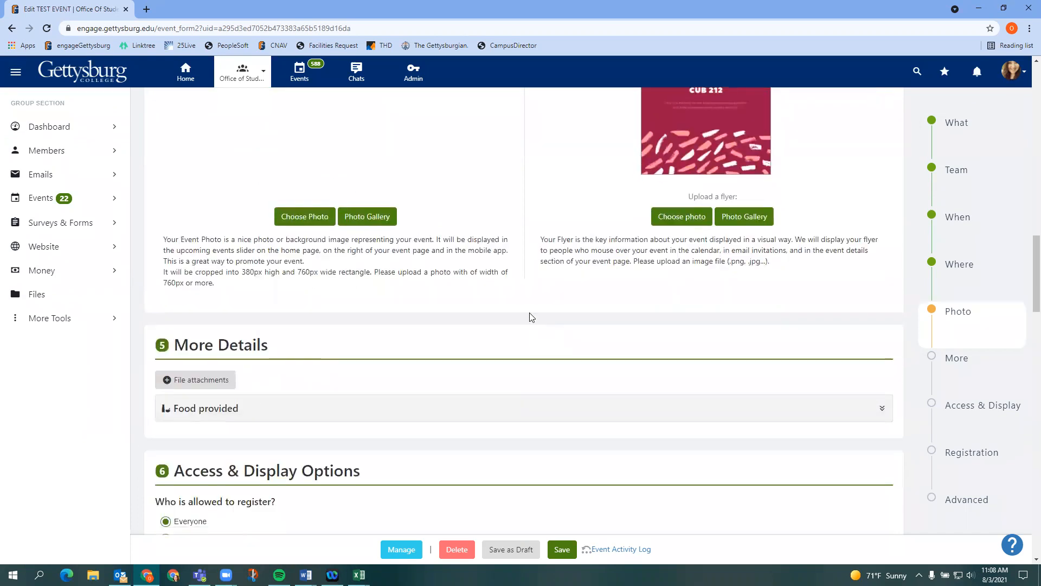
pyautogui.scroll(-2, 529, 315)
pyautogui.scroll(-1, 527, 317)
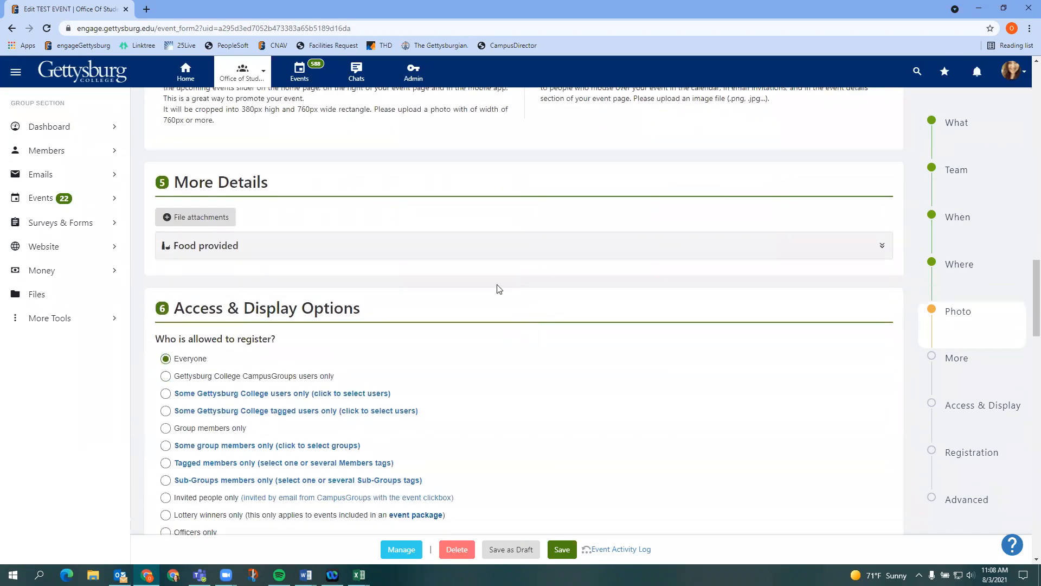
pyautogui.scroll(-1, 497, 289)
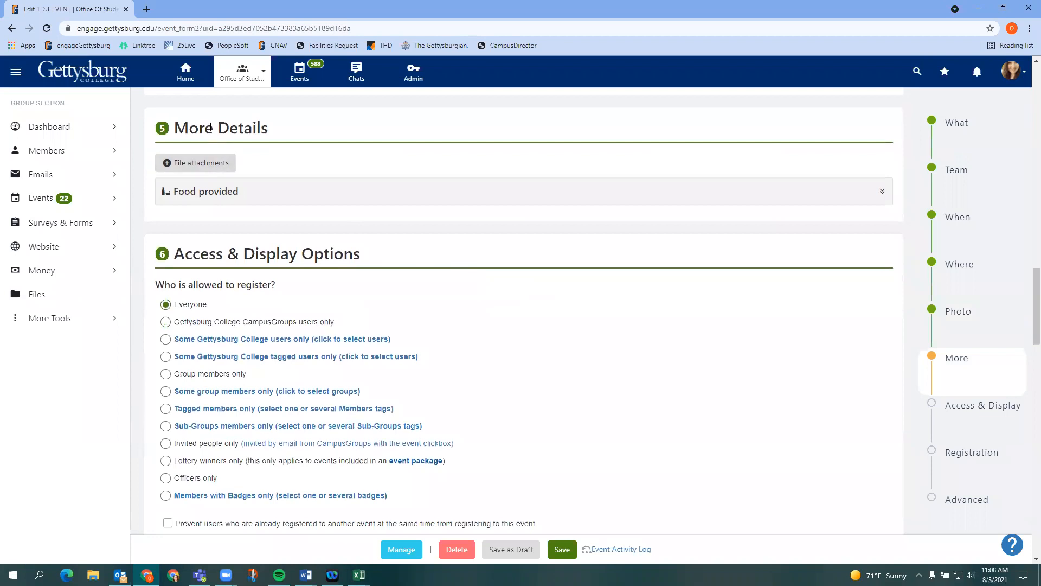
pyautogui.scroll(-1, 261, 194)
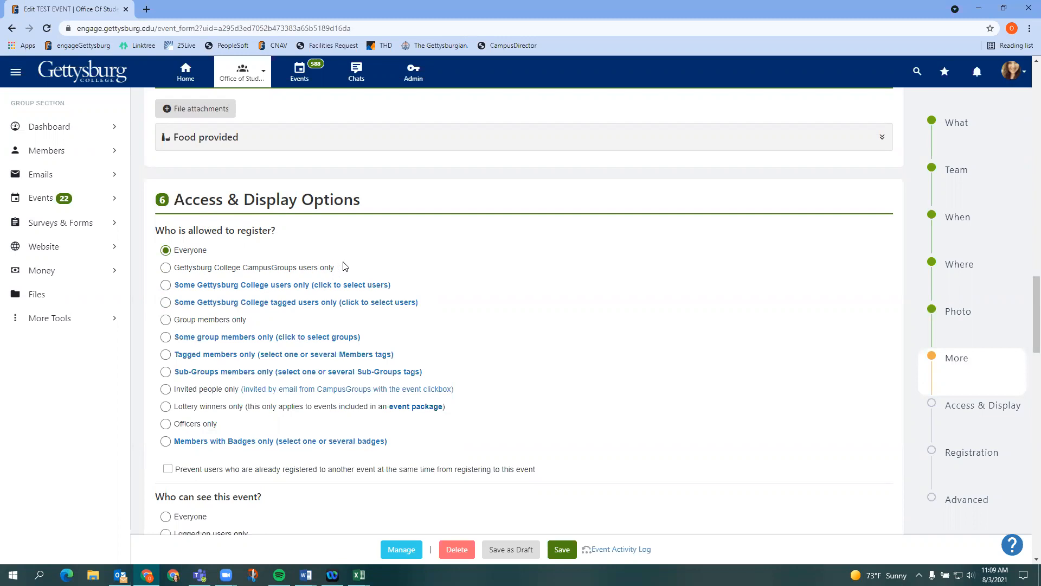
pyautogui.scroll(-1, 168, 272)
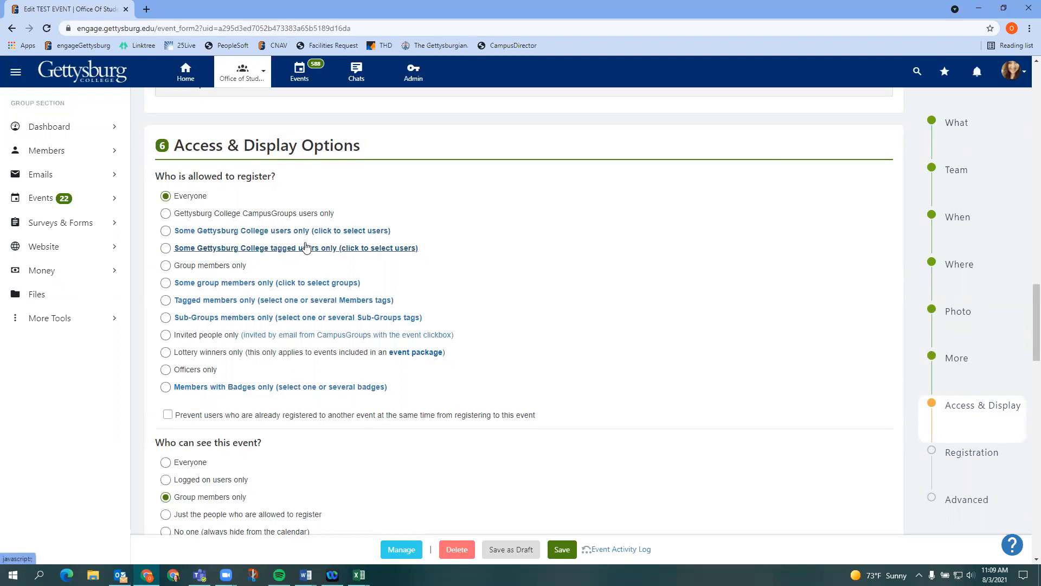
pyautogui.click(214, 232)
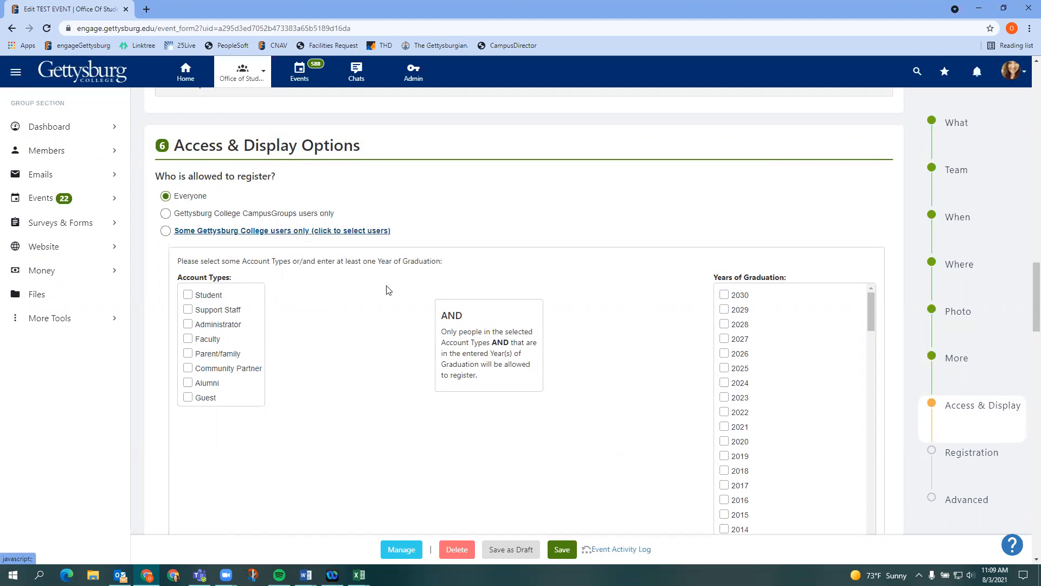
pyautogui.click(188, 296)
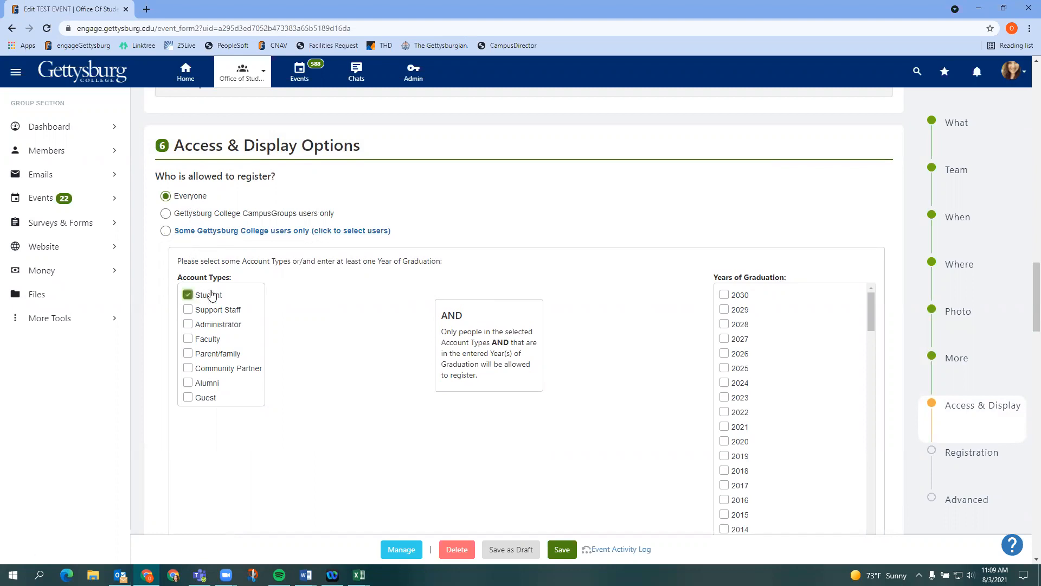
pyautogui.click(724, 369)
# Try Faculty in place of Student as the account type allowed to register, and restore the Student selection
pyautogui.click(189, 339)
pyautogui.click(188, 295)
pyautogui.click(189, 296)
pyautogui.click(188, 339)
# Limit registration to Gettysburg College CampusGroups users only and make the event visible to everyone
pyautogui.scroll(-1, 216, 270)
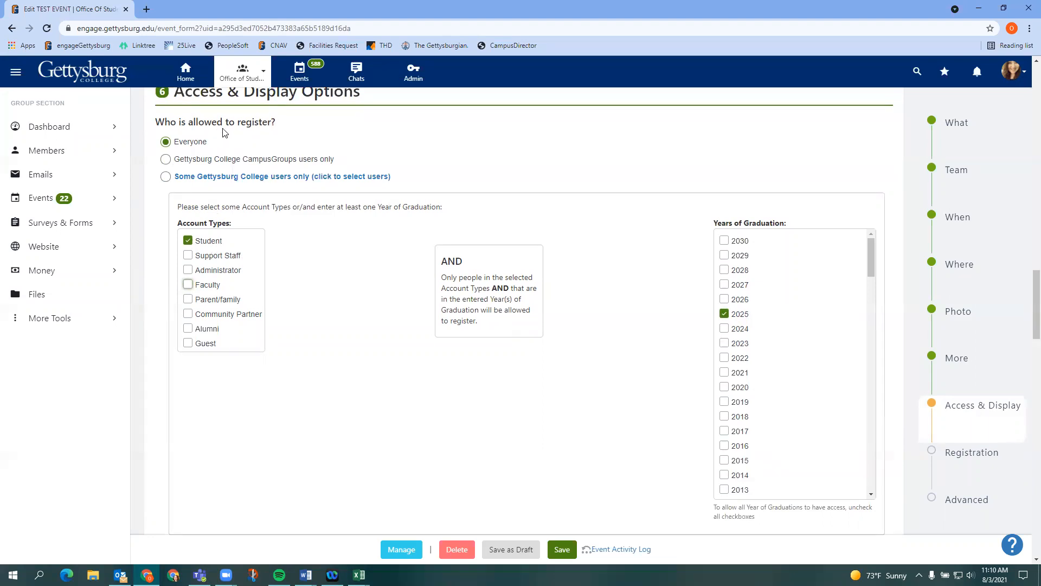
pyautogui.click(166, 161)
pyautogui.scroll(-5, 352, 169)
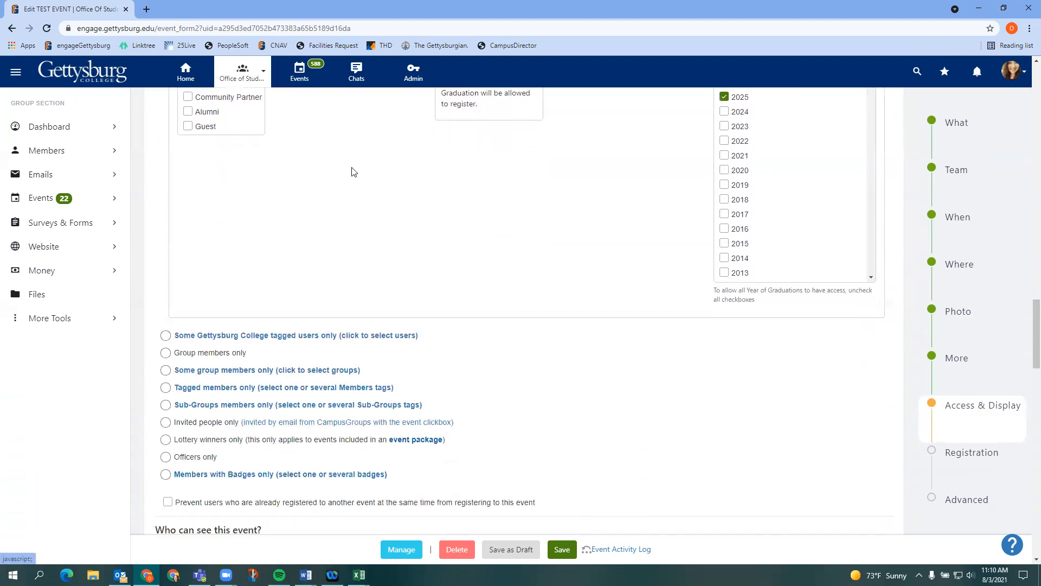
pyautogui.scroll(-4, 353, 170)
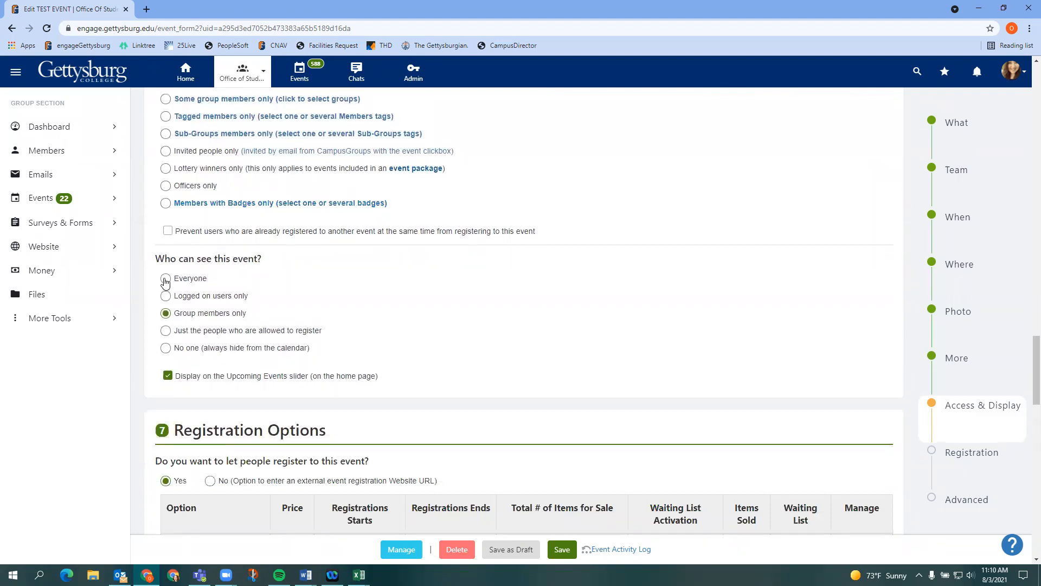
# Review who is allowed to register, who can see the event, and the registration options below
pyautogui.scroll(9, 255, 291)
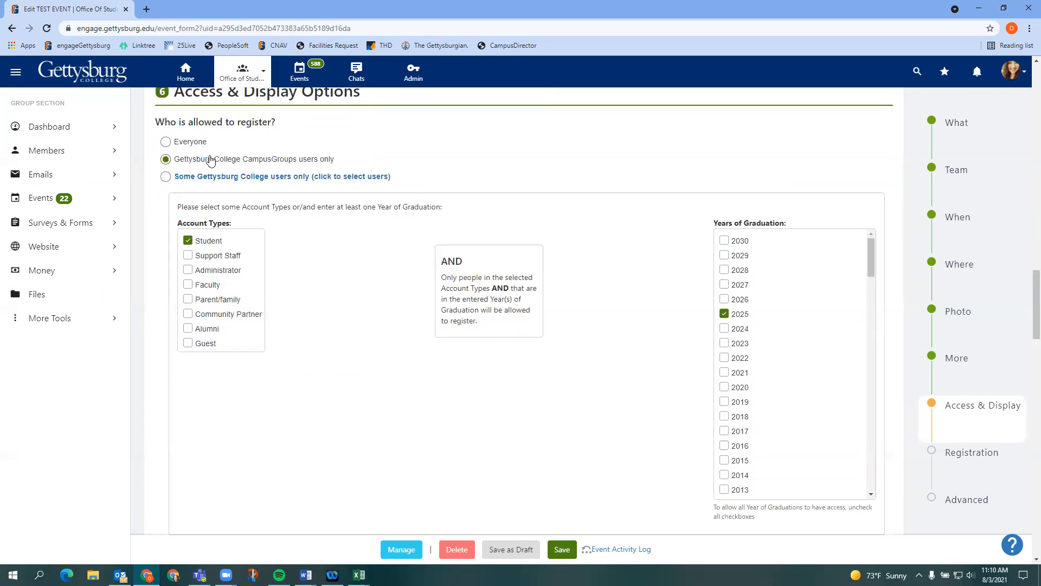
pyautogui.scroll(-1, 274, 163)
pyautogui.scroll(-2, 190, 325)
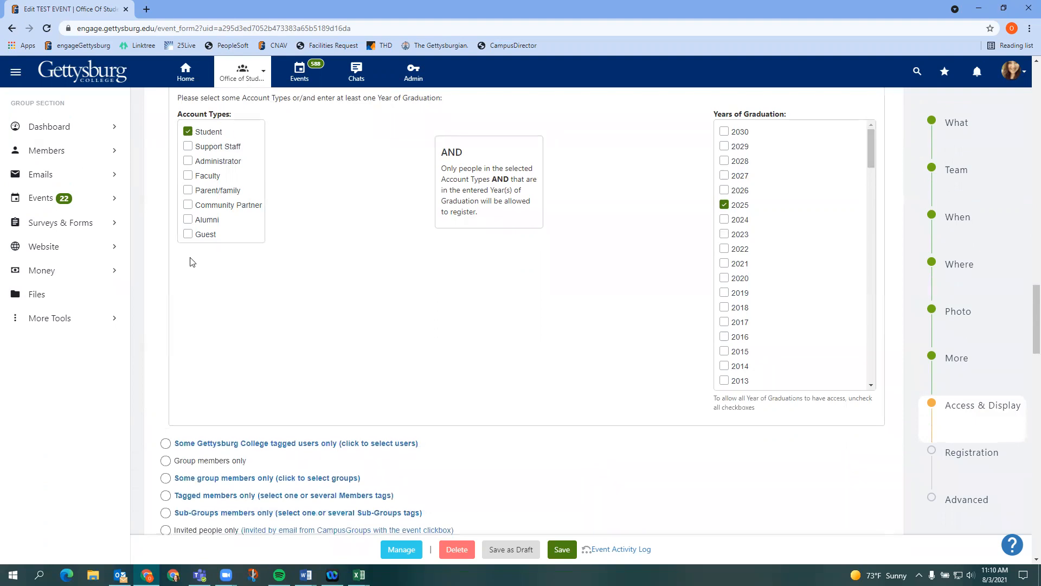
pyautogui.scroll(-5, 191, 326)
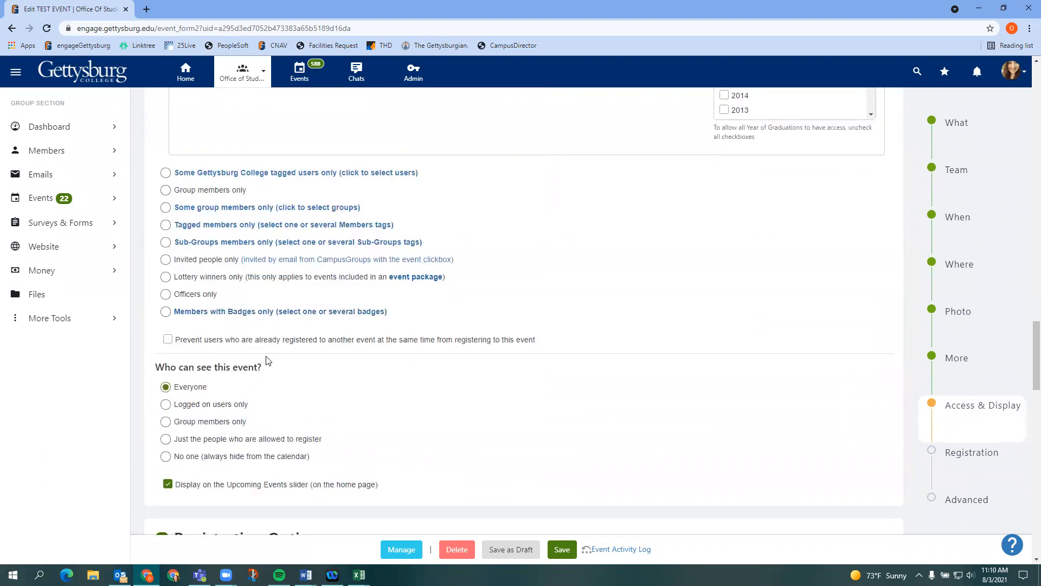
pyautogui.scroll(-1, 212, 426)
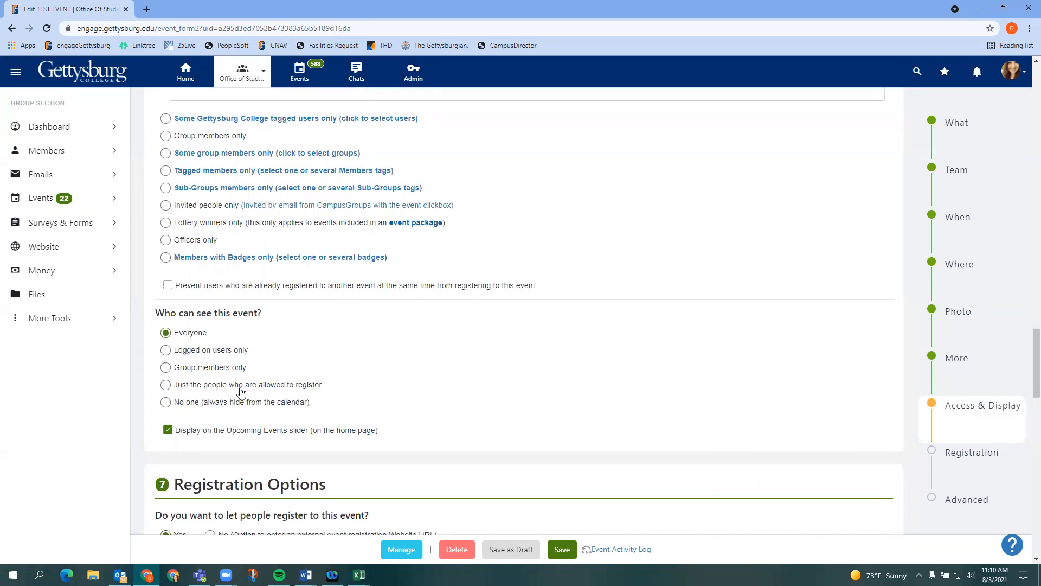
pyautogui.scroll(1, 281, 400)
pyautogui.scroll(3, 281, 400)
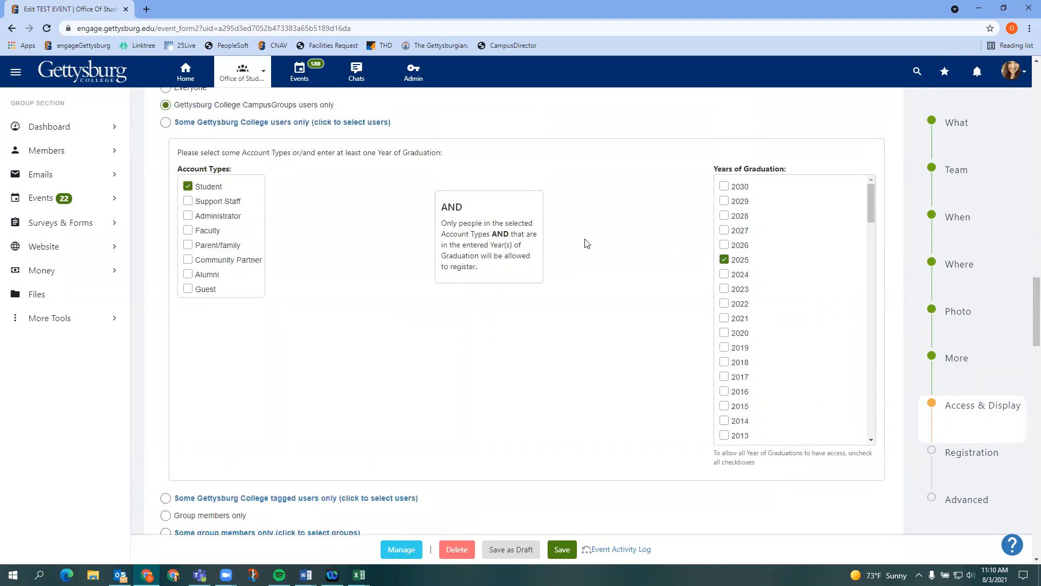
pyautogui.scroll(-1, 227, 223)
pyautogui.scroll(-6, 220, 325)
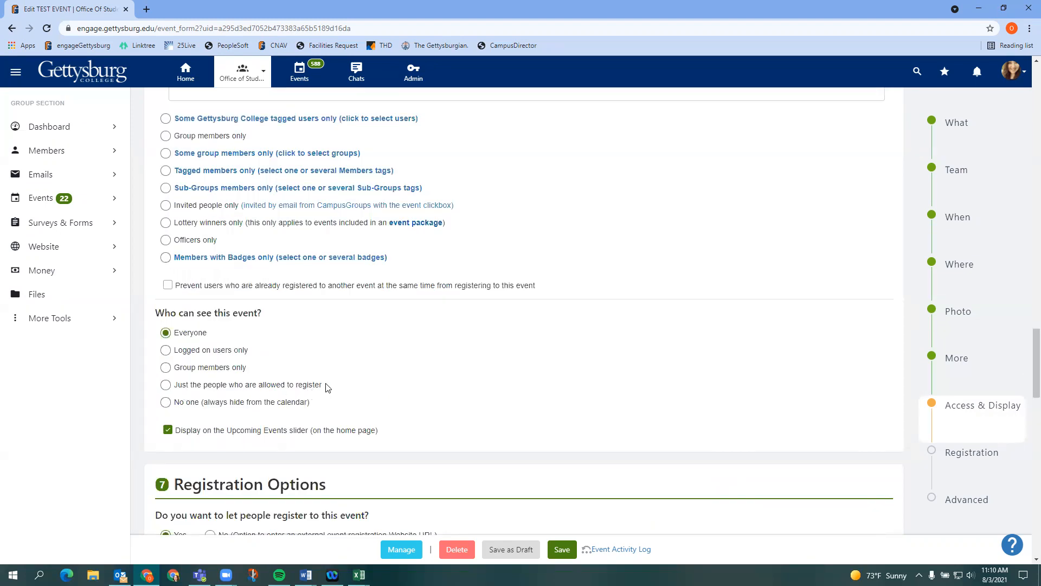
pyautogui.scroll(-3, 324, 388)
pyautogui.scroll(-3, 328, 384)
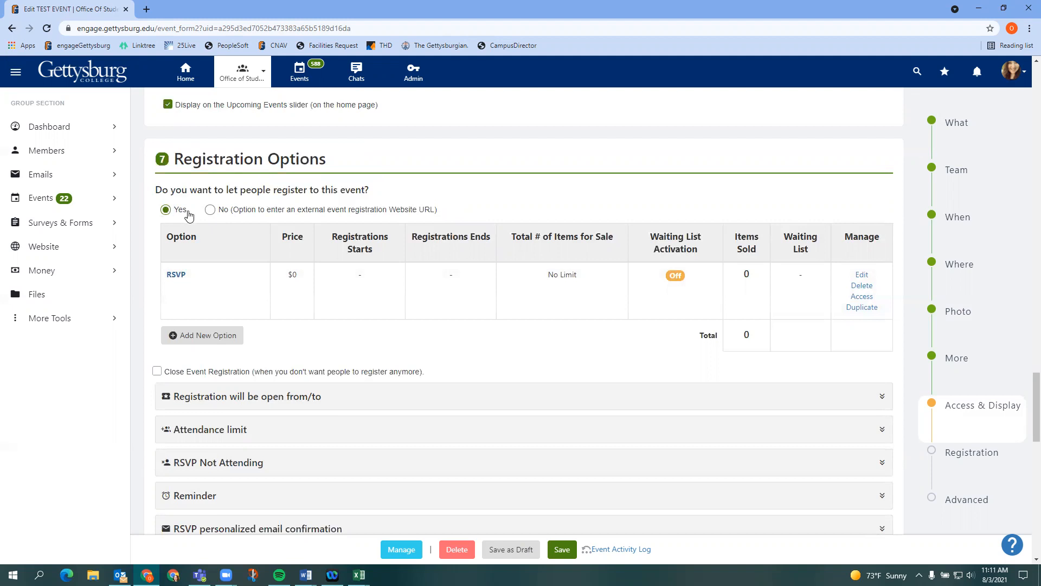
# Try turning registration off to use an external registration website URL, and turn registration back on
pyautogui.click(210, 210)
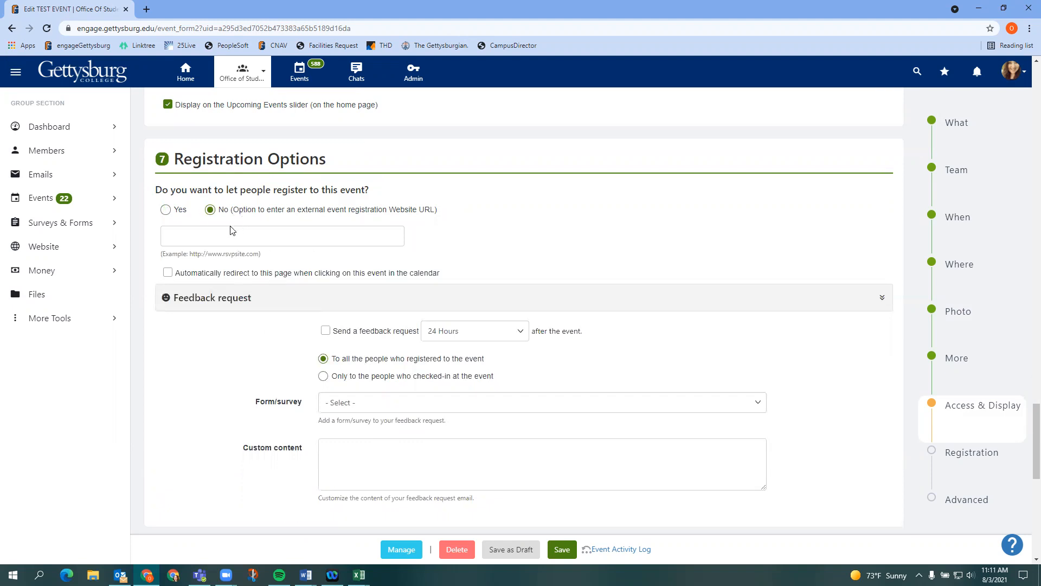
pyautogui.click(195, 233)
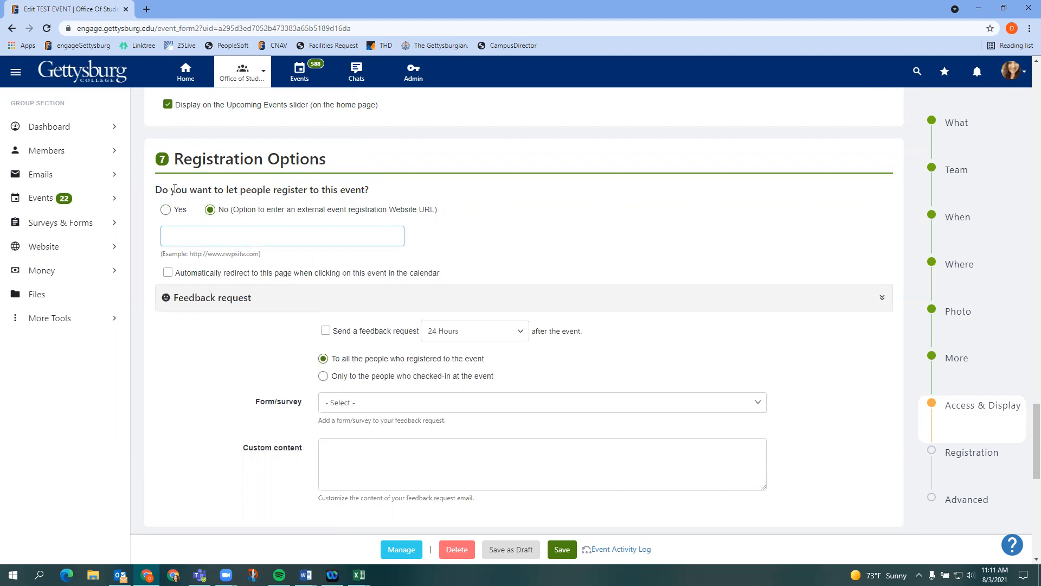
pyautogui.click(166, 210)
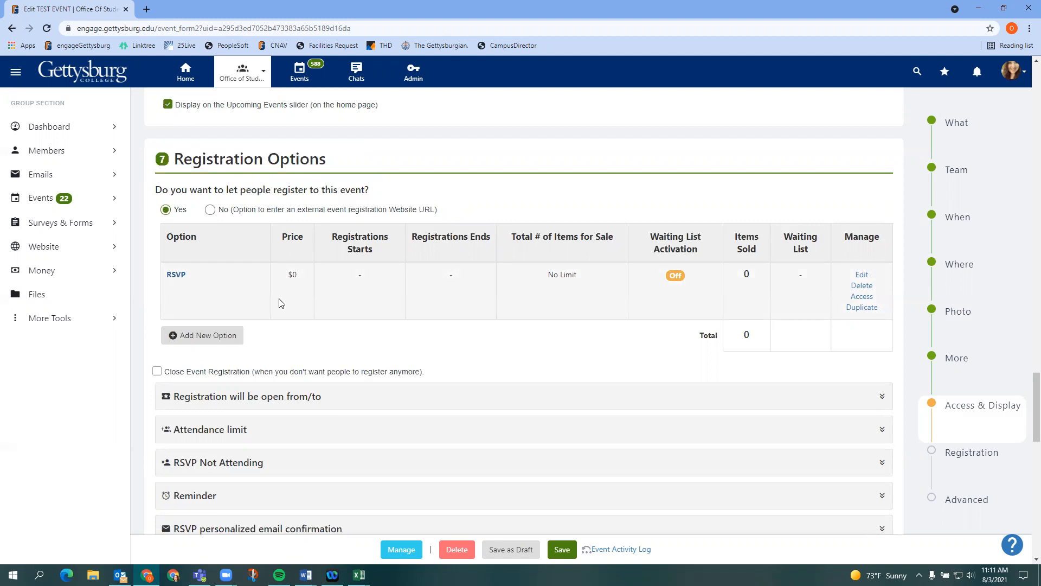
# Edit the RSVP registration option and rename it "Seating 1: 3:00-3:30 pm"
pyautogui.click(860, 276)
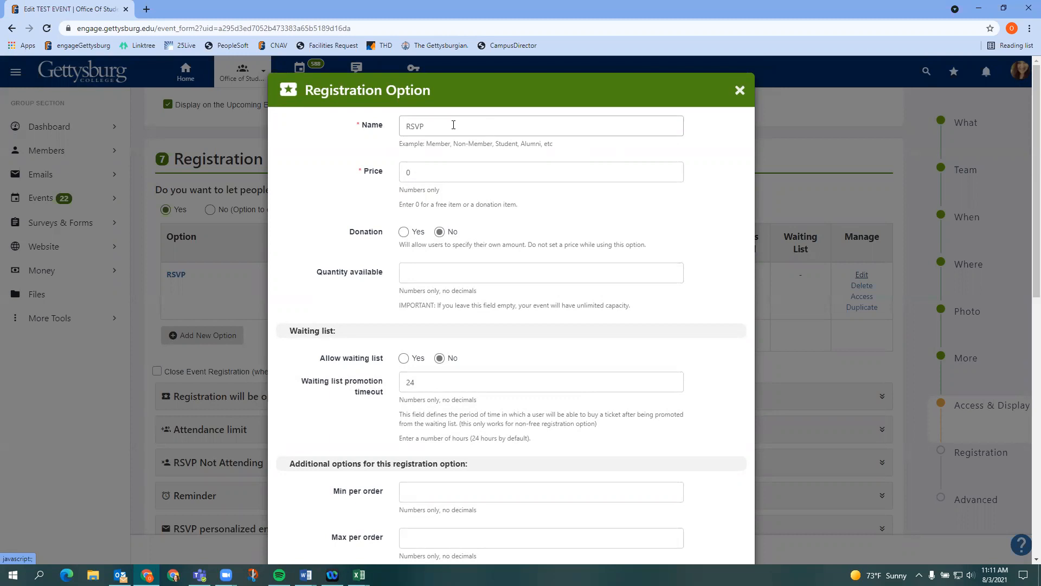
pyautogui.moveTo(457, 133); pyautogui.dragTo(398, 132)
pyautogui.press('BackSpace')
pyautogui.write('Seat')
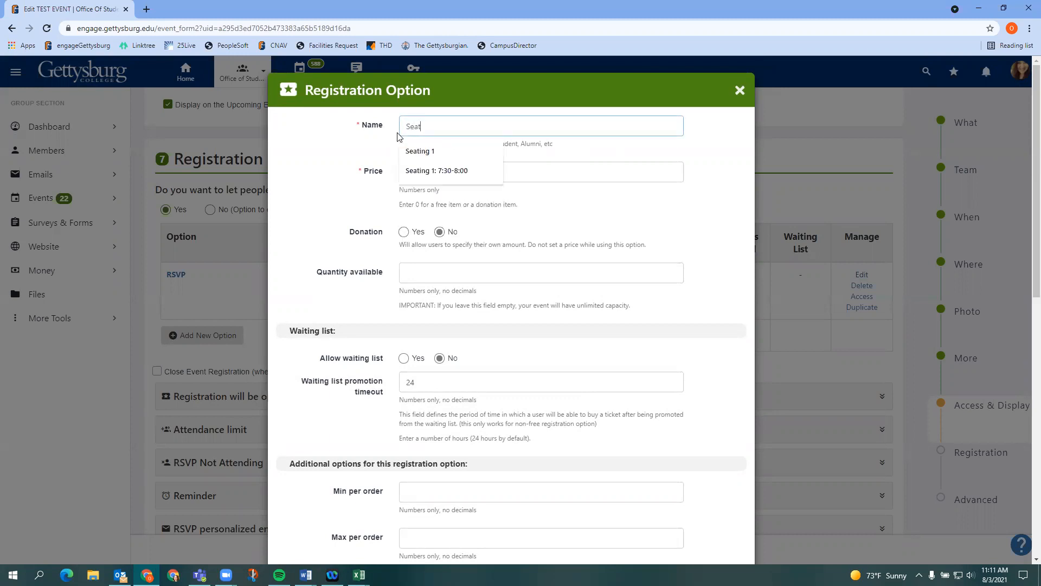
pyautogui.click(423, 151)
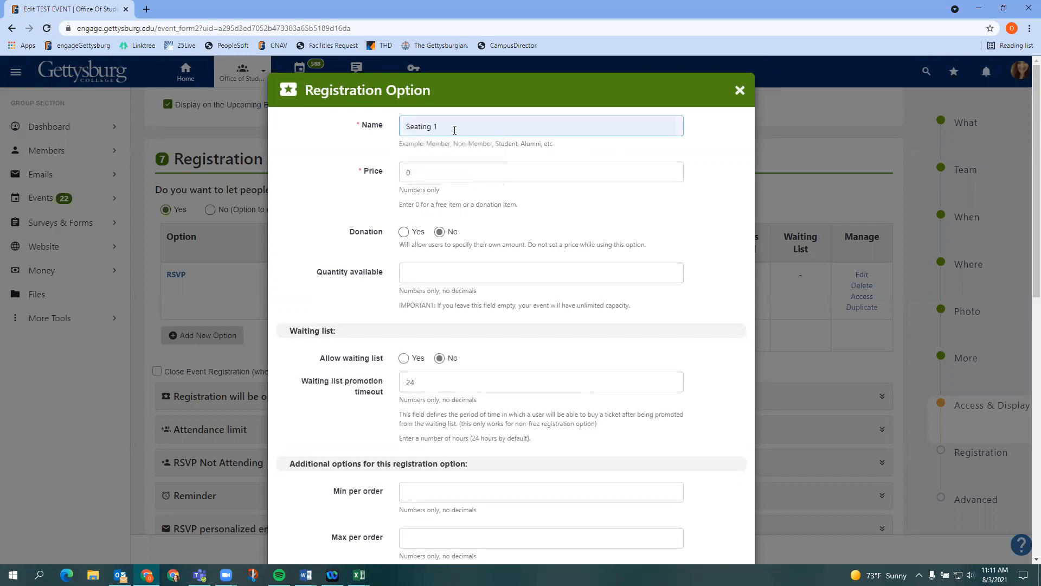
pyautogui.write(': 3:')
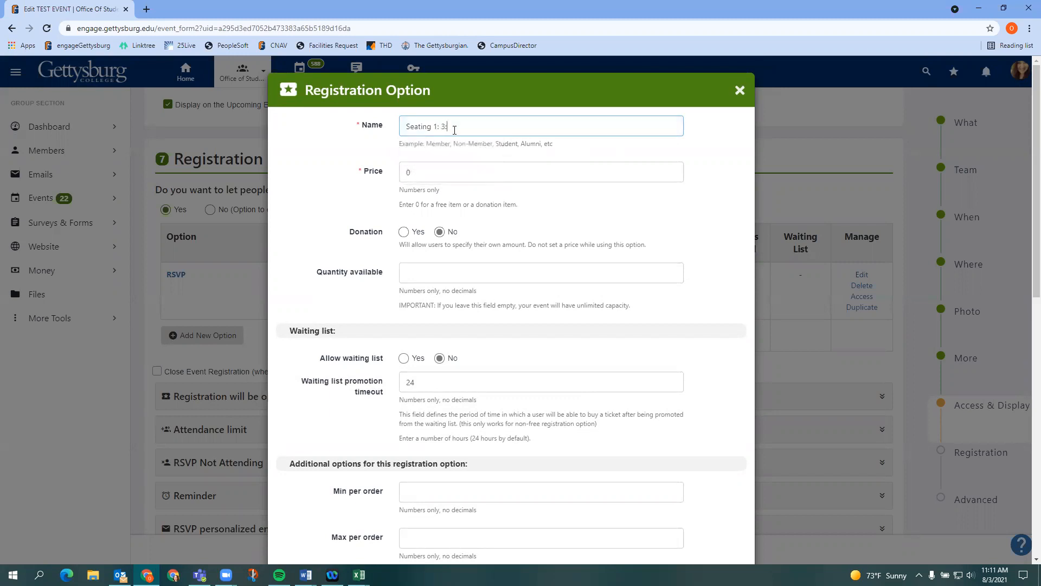
pyautogui.write('00-3:30')
pyautogui.click(372, 150)
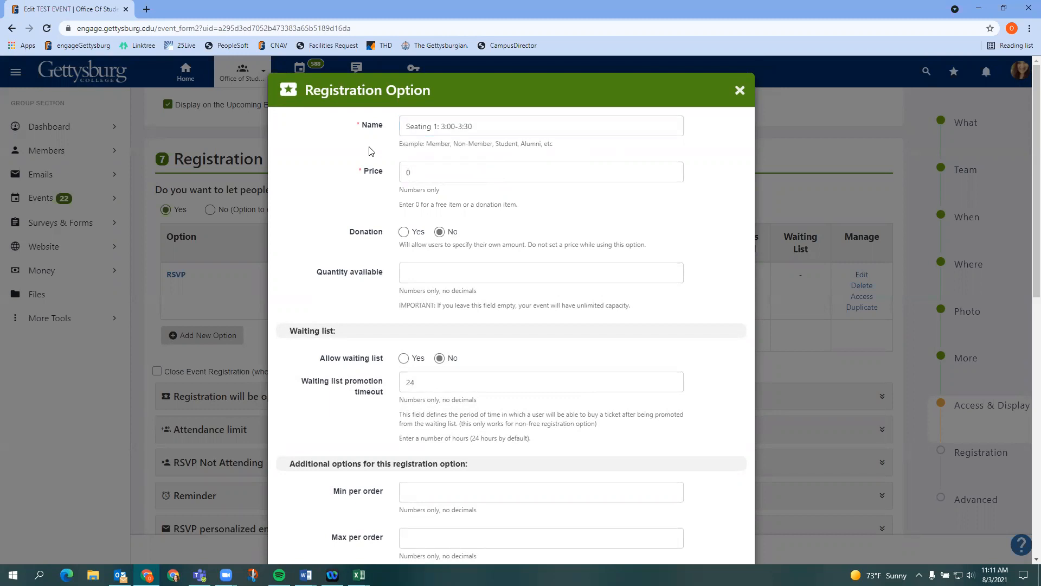
pyautogui.click(492, 126)
pyautogui.write('pm')
pyautogui.click(298, 165)
# Set the quantity available for the Seating 1 registration option to 10
pyautogui.click(404, 175)
pyautogui.click(420, 271)
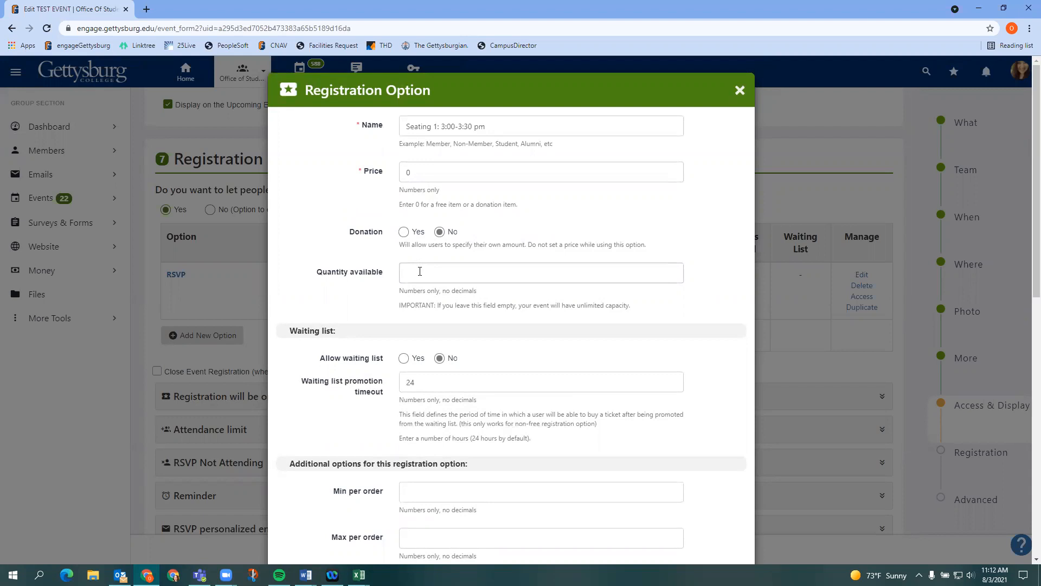
pyautogui.write('10')
pyautogui.click(435, 304)
# Allow a waiting list for this registration option and set its promotion timeout to 6 hours
pyautogui.scroll(-1, 417, 304)
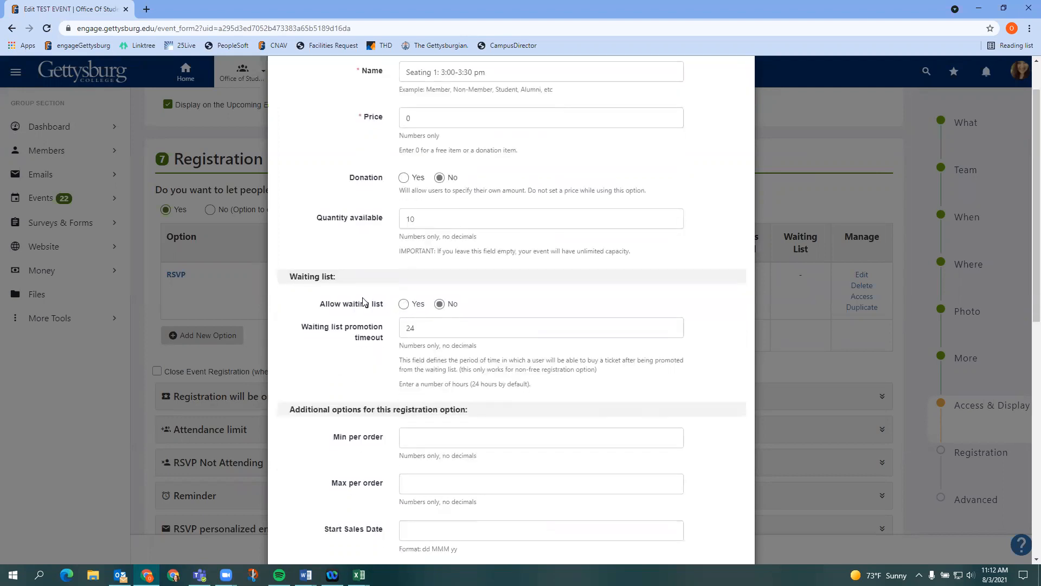
pyautogui.click(405, 306)
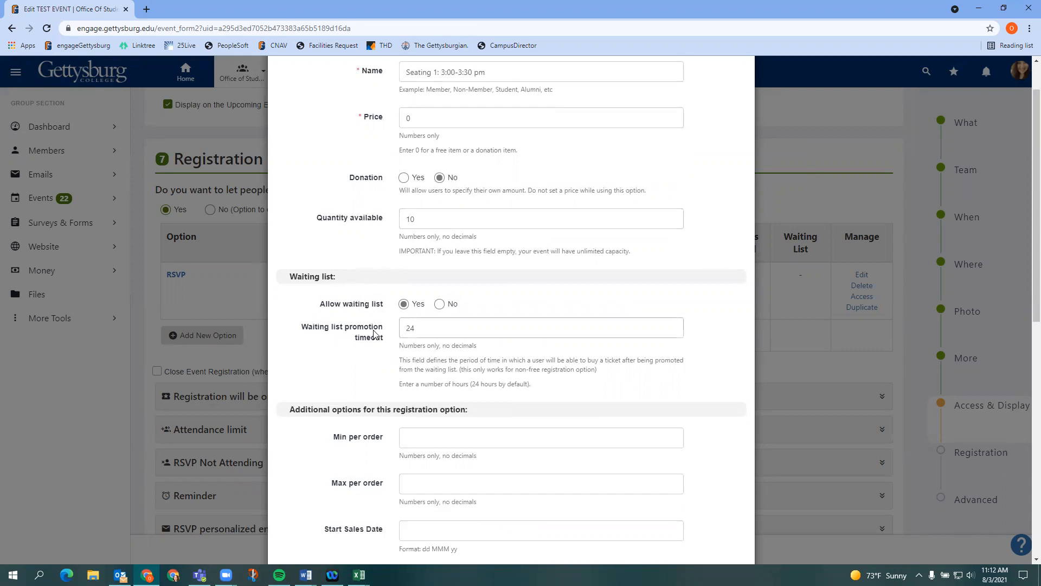
pyautogui.doubleClick(422, 328)
pyautogui.click(361, 317)
pyautogui.moveTo(421, 330); pyautogui.dragTo(401, 330)
pyautogui.press('BackSpace')
pyautogui.write('6')
pyautogui.click(350, 348)
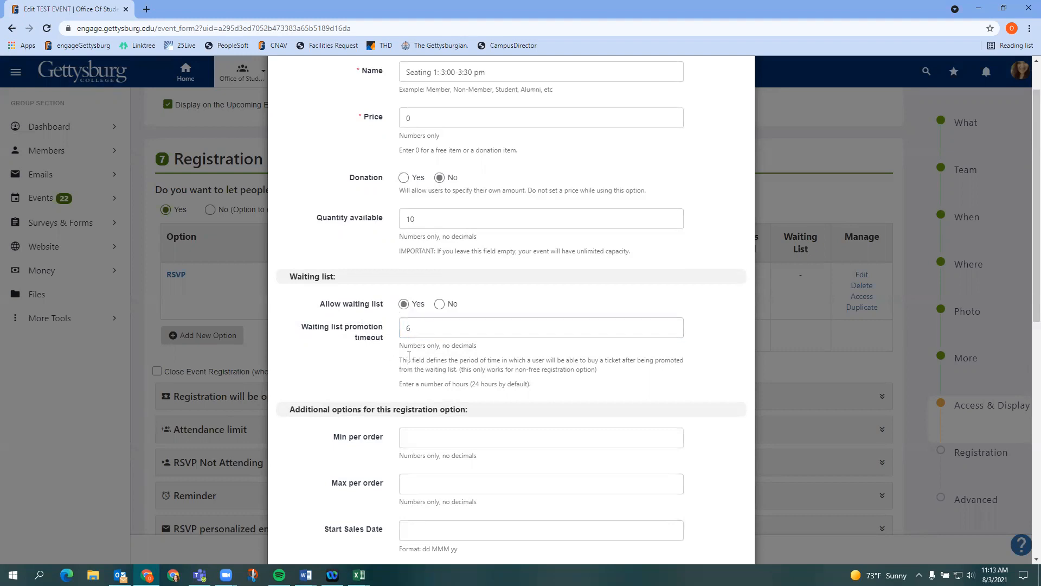
# Set both the minimum and the maximum per order to 1 for this registration option
pyautogui.scroll(-2, 319, 342)
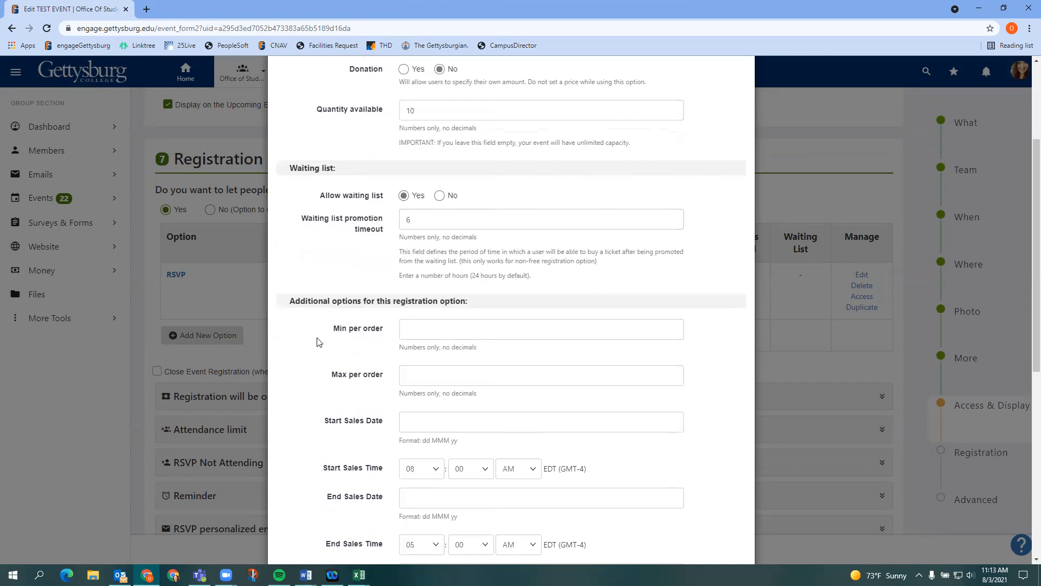
pyautogui.scroll(-1, 319, 342)
pyautogui.scroll(-1, 309, 328)
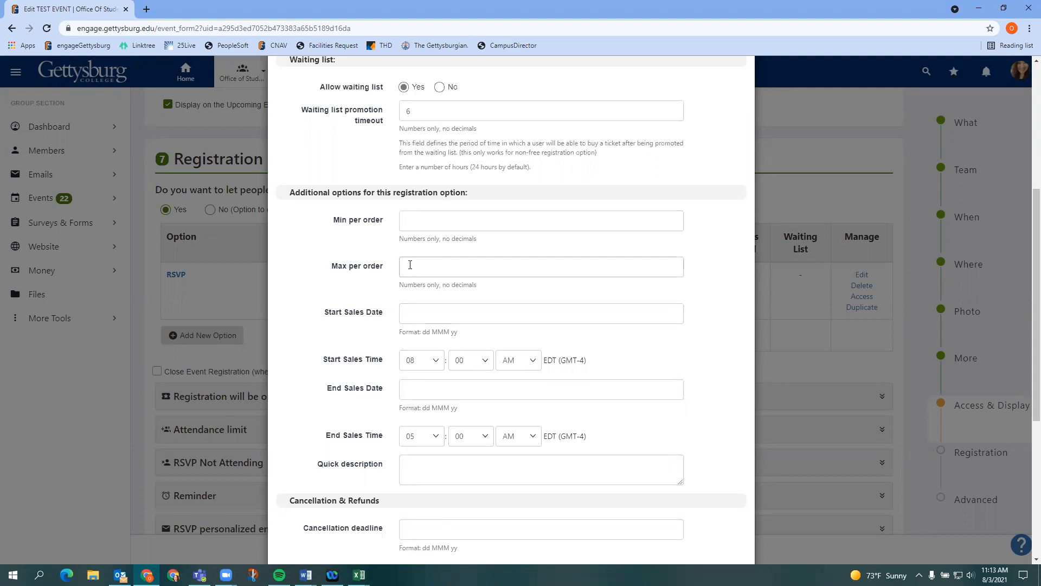
pyautogui.click(402, 220)
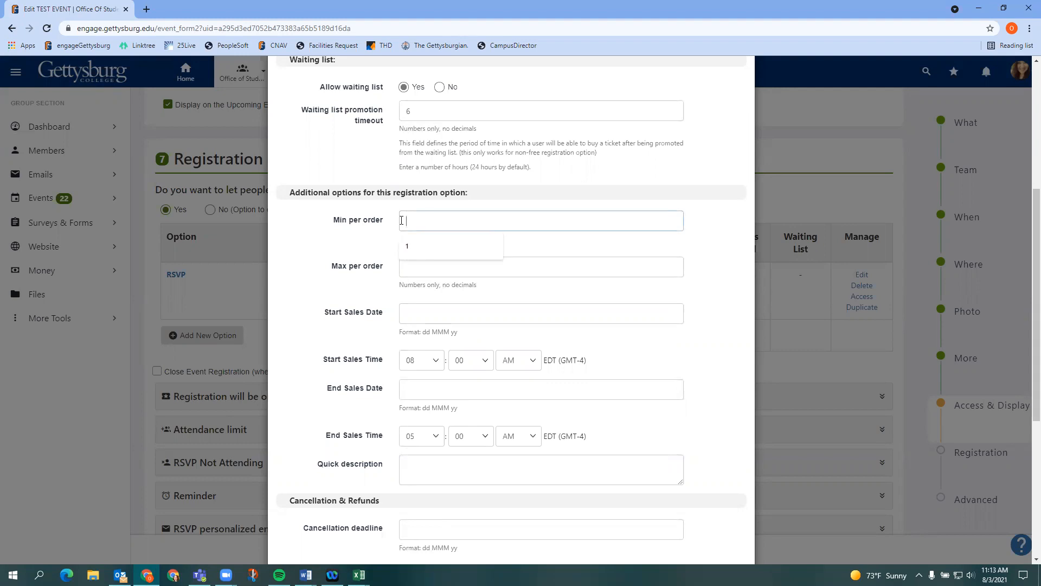
pyautogui.click(406, 245)
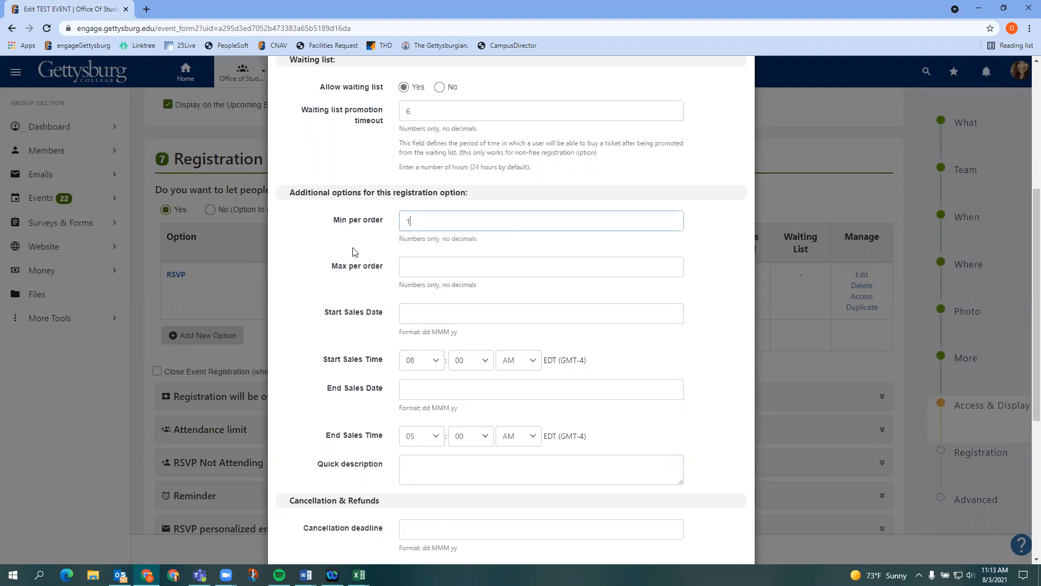
pyautogui.click(412, 268)
pyautogui.write('2')
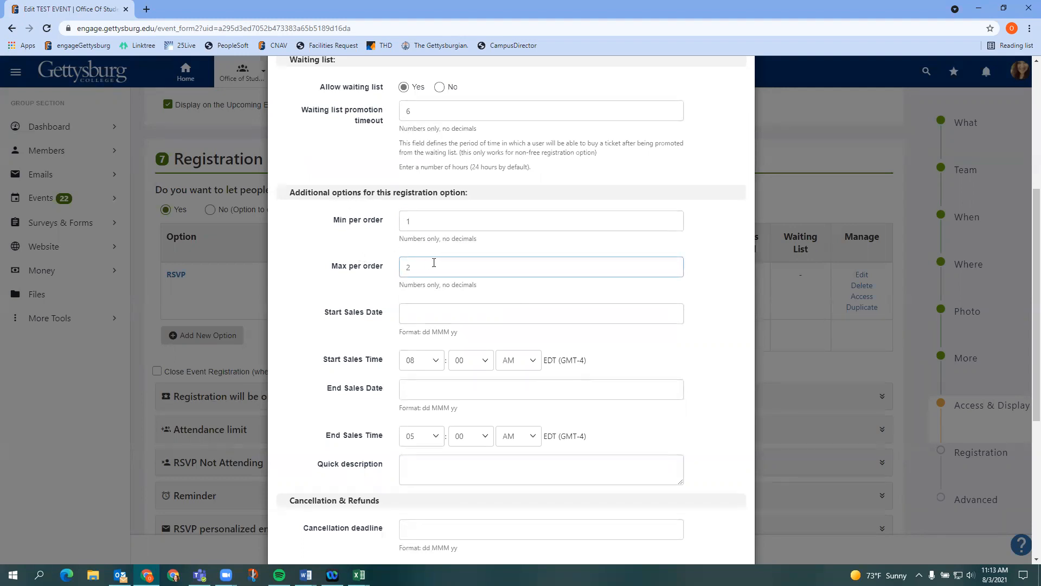
pyautogui.press('BackSpace')
pyautogui.write('1')
pyautogui.click(327, 247)
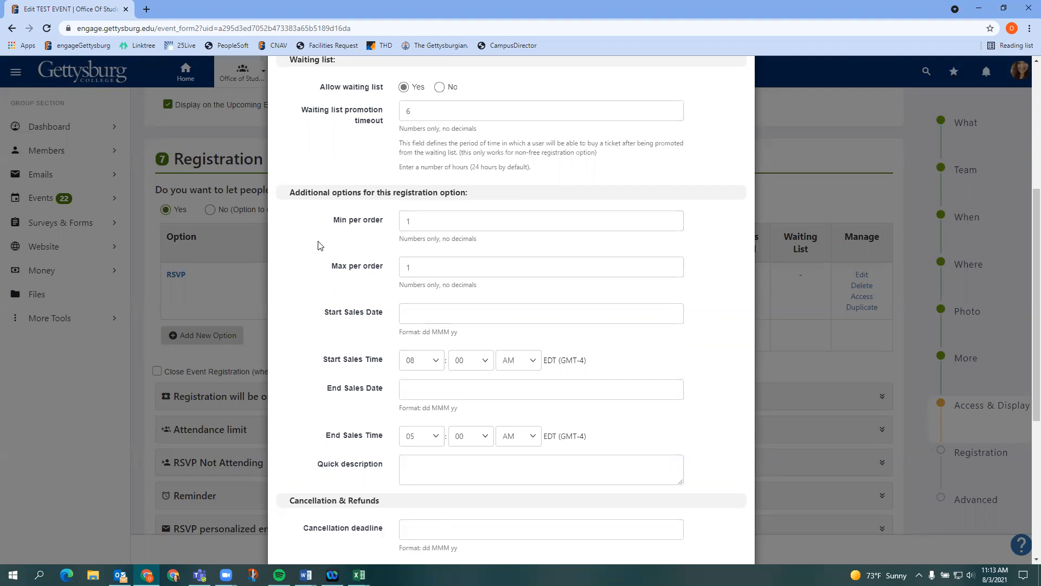
# Set the Seating 1 option's sales to start 03 Aug 21 and end 04 Aug 21 at 12:00 PM, and save the option
pyautogui.scroll(-1, 319, 247)
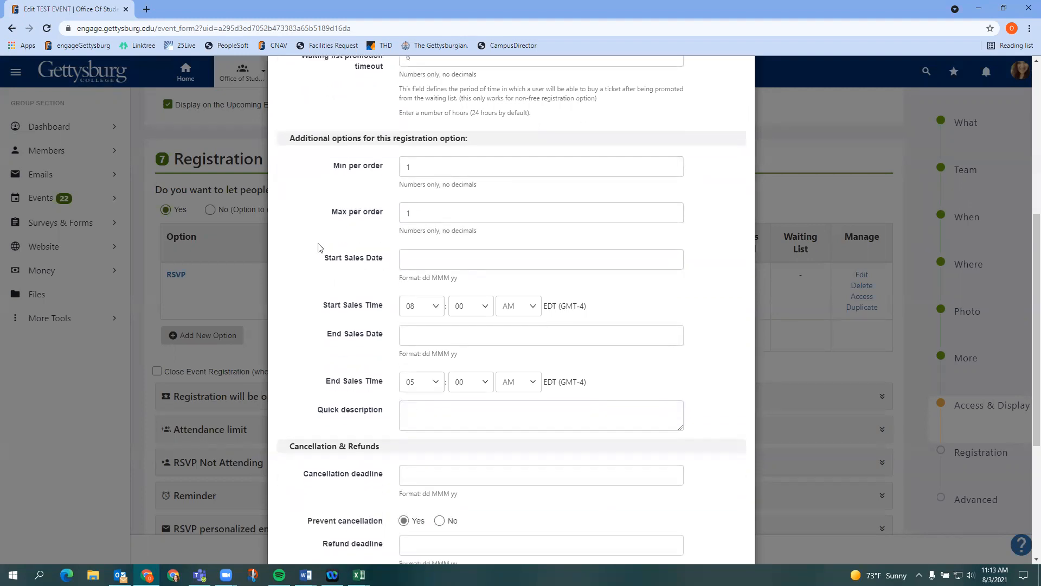
pyautogui.click(404, 257)
pyautogui.click(448, 316)
pyautogui.click(411, 335)
pyautogui.click(422, 381)
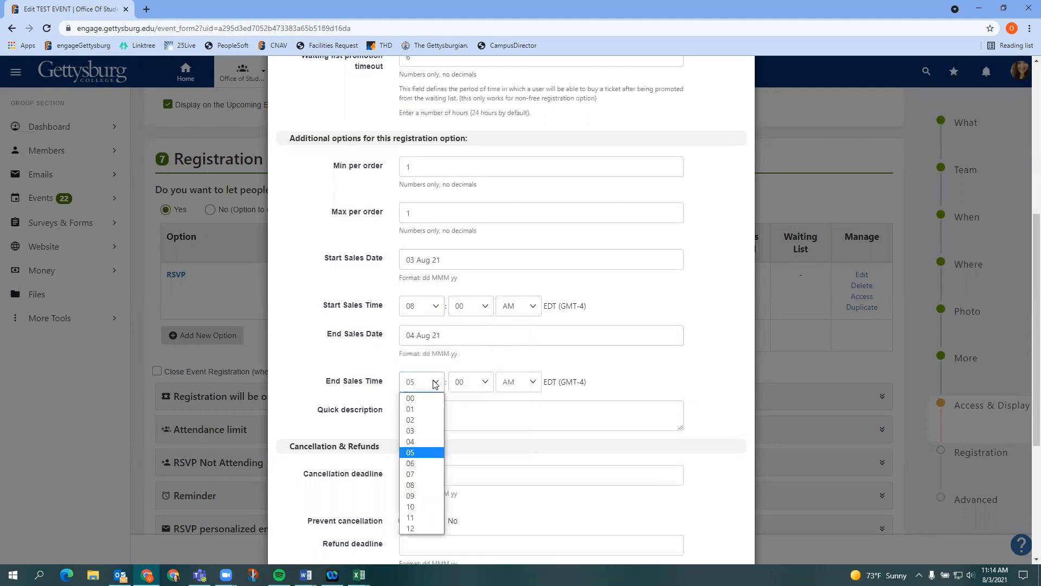
pyautogui.click(411, 528)
pyautogui.click(534, 386)
pyautogui.click(529, 409)
pyautogui.scroll(-3, 634, 338)
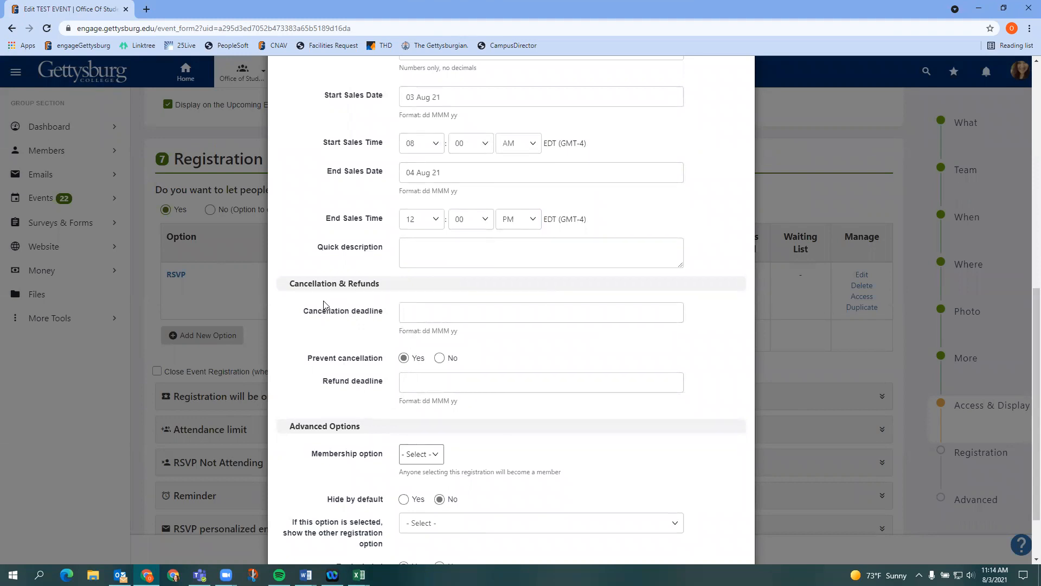
pyautogui.scroll(-2, 317, 377)
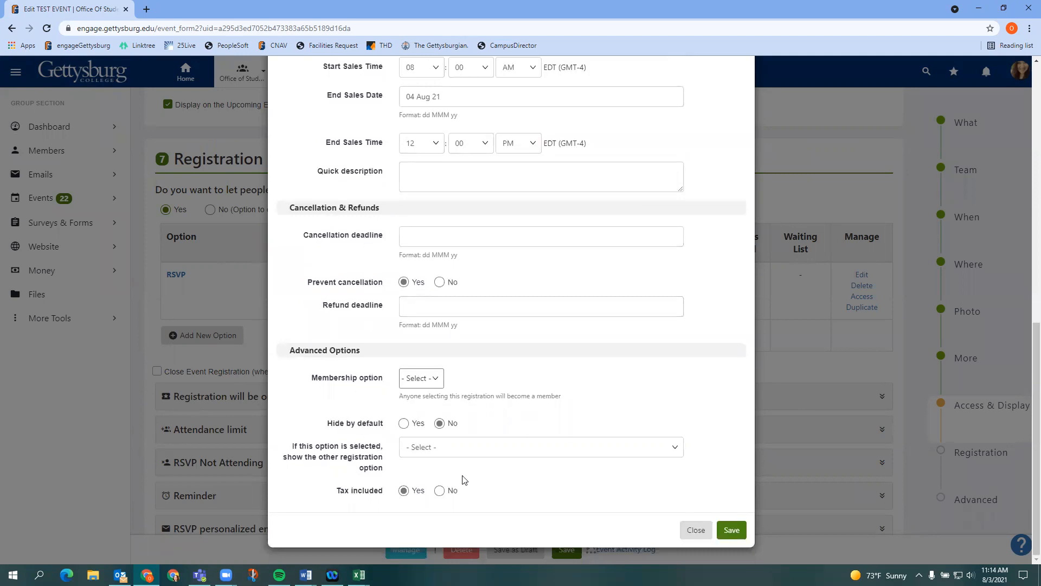
pyautogui.click(732, 528)
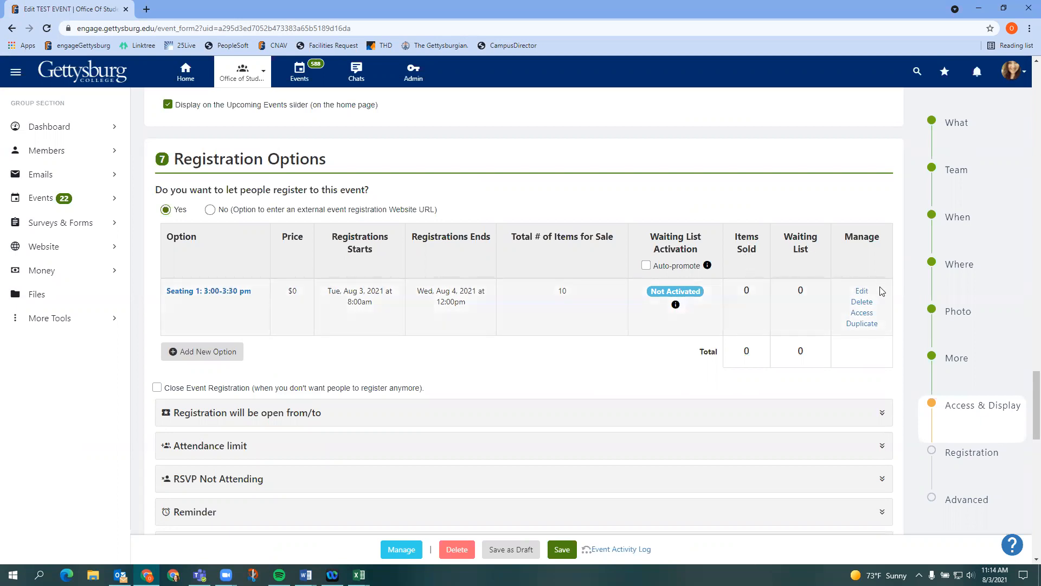
# Add a new registration option named "Seating 2: 3:30-4:00pm"
pyautogui.click(190, 357)
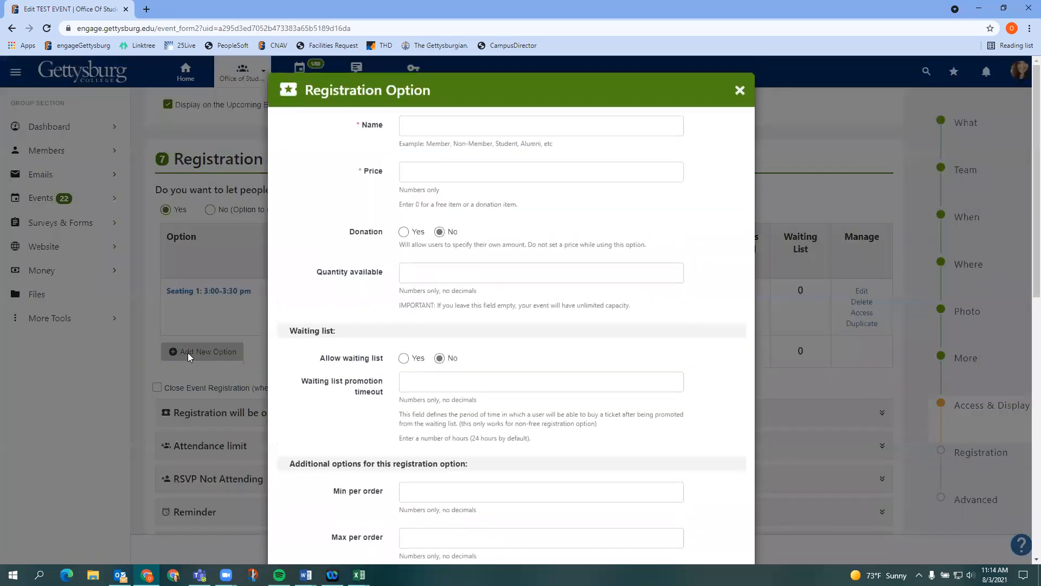
pyautogui.click(468, 127)
pyautogui.write('Se')
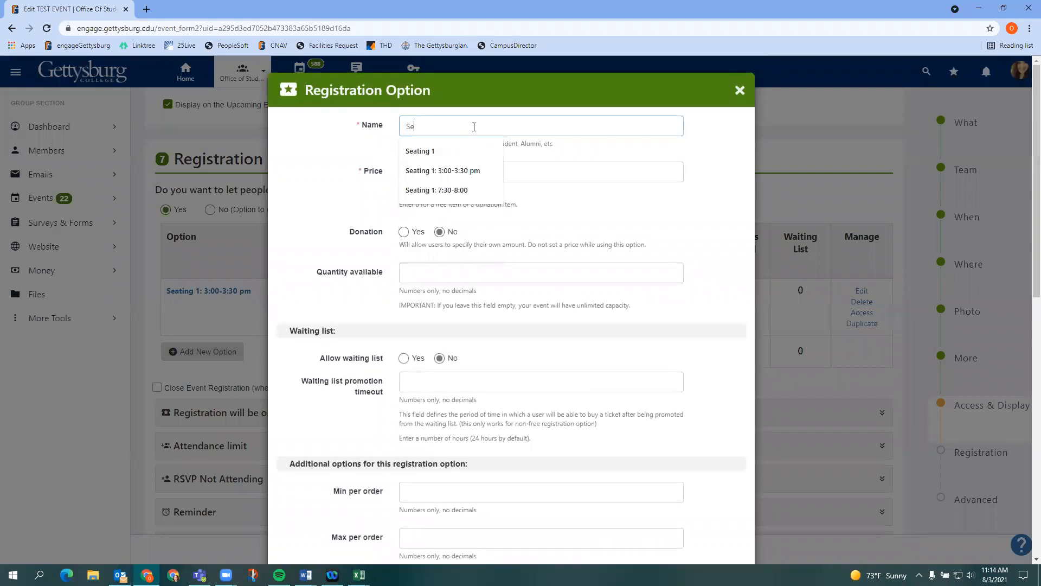
pyautogui.write('ating 2: 3:30-4:')
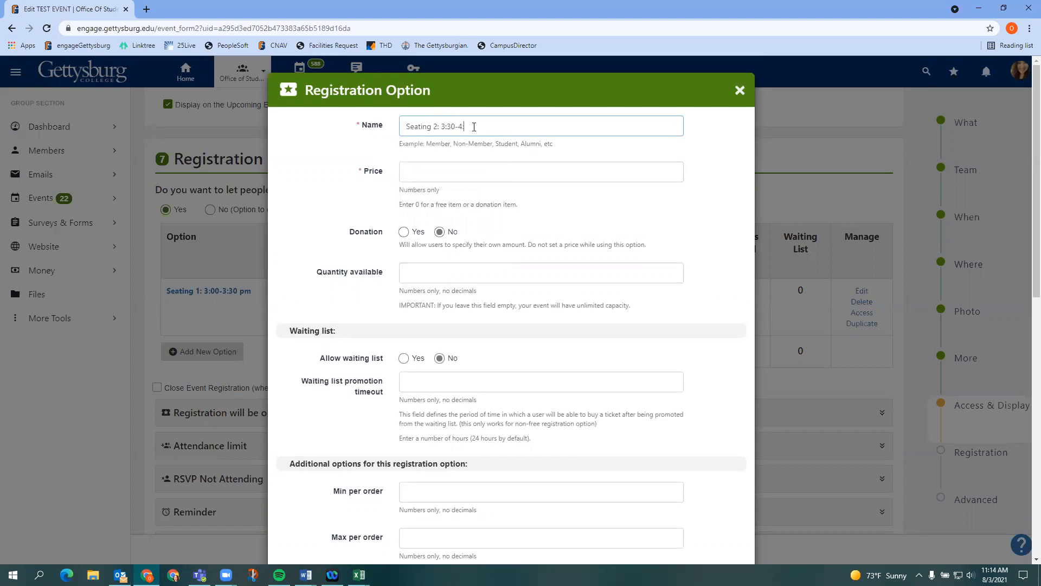
pyautogui.write('00pm')
# Set the Seating 2 option's price to 0 and its quantity available to 10
pyautogui.click(486, 170)
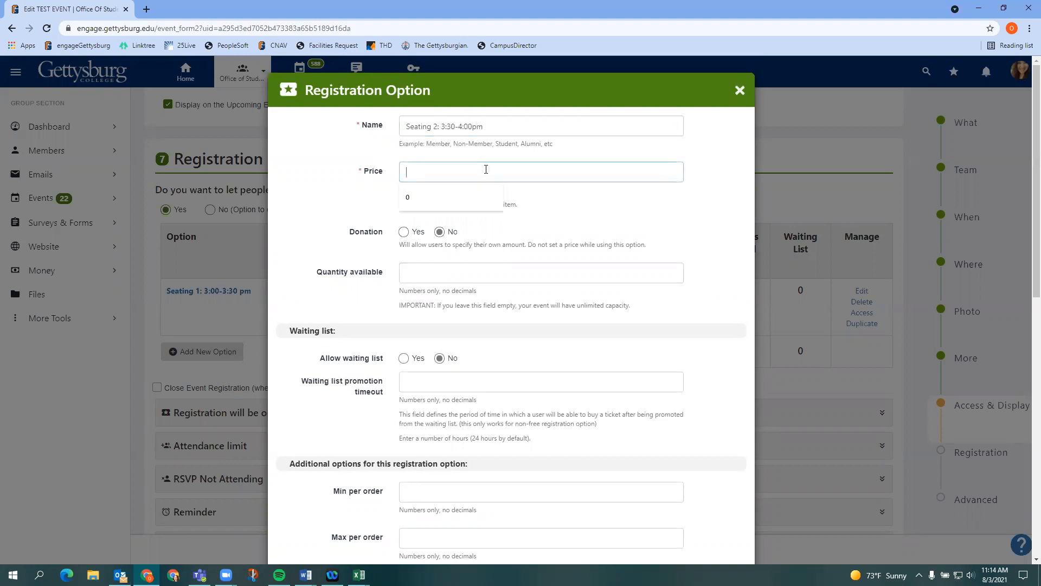
pyautogui.click(477, 193)
pyautogui.click(373, 213)
pyautogui.click(428, 275)
pyautogui.write('1')
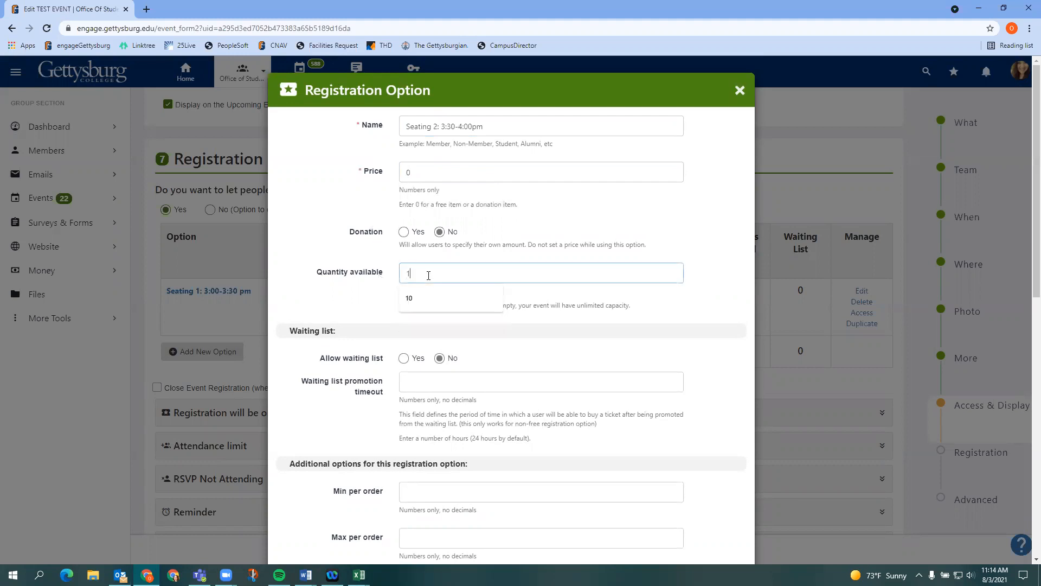
pyautogui.write('0')
pyautogui.click(332, 243)
# Allow a waiting list for the Seating 2 option with a promotion timeout of 6 hours
pyautogui.scroll(-2, 332, 243)
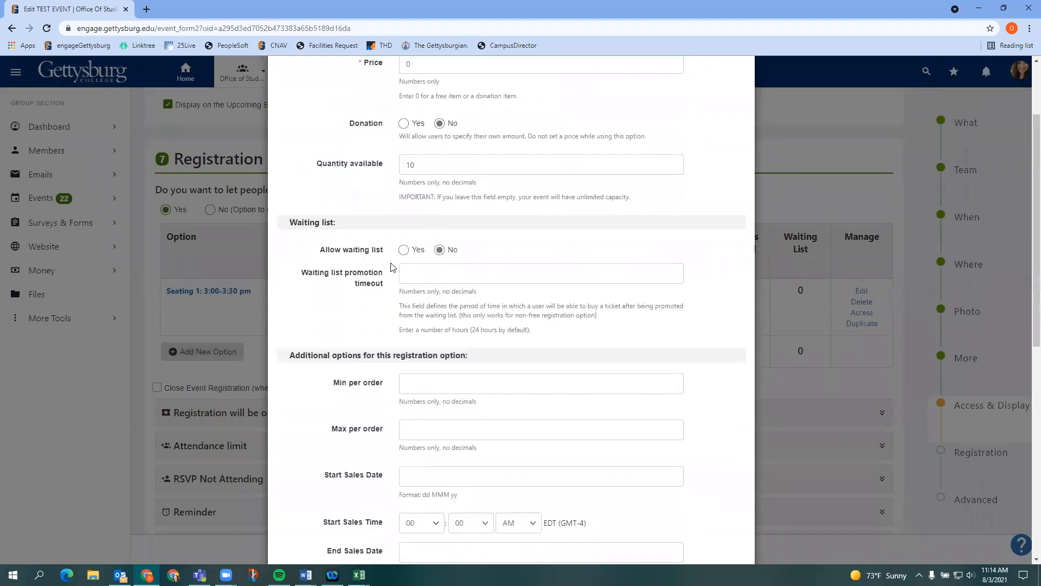
pyautogui.click(404, 249)
pyautogui.click(414, 274)
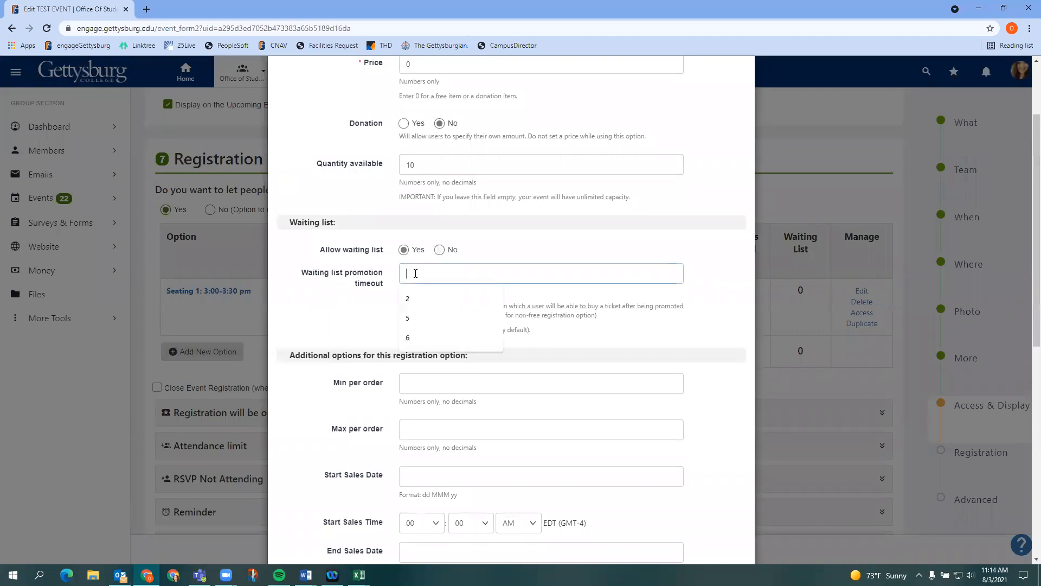
pyautogui.click(415, 339)
# Set the minimum and maximum per order to 1 for the Seating 2 option
pyautogui.scroll(-2, 379, 320)
pyautogui.click(420, 281)
pyautogui.click(413, 301)
pyautogui.click(415, 321)
pyautogui.click(416, 346)
# Set the Seating 2 option's sales to start on 03 Aug 21 at 08:00 AM
pyautogui.scroll(-2, 372, 347)
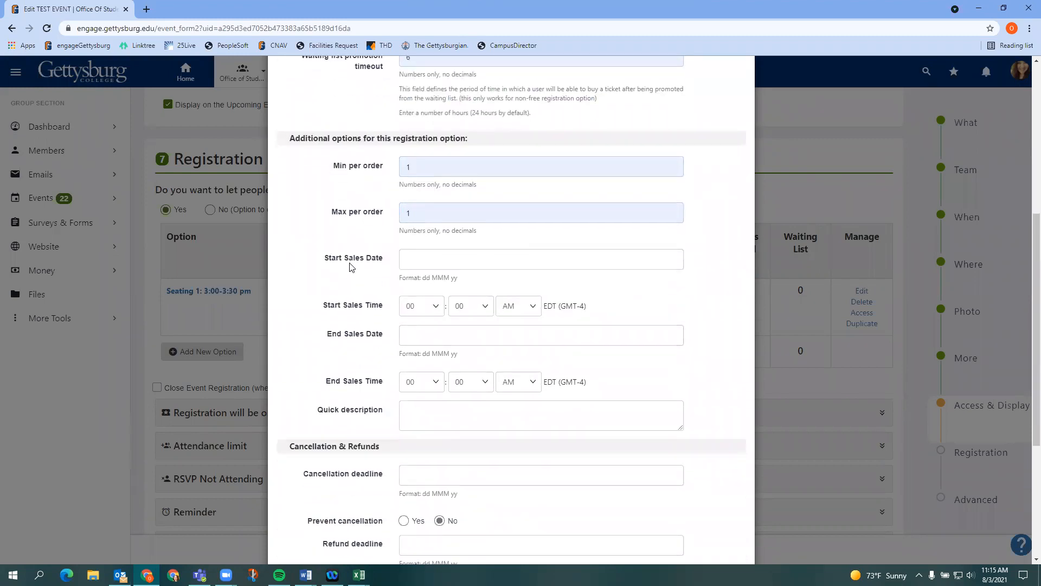
pyautogui.click(430, 264)
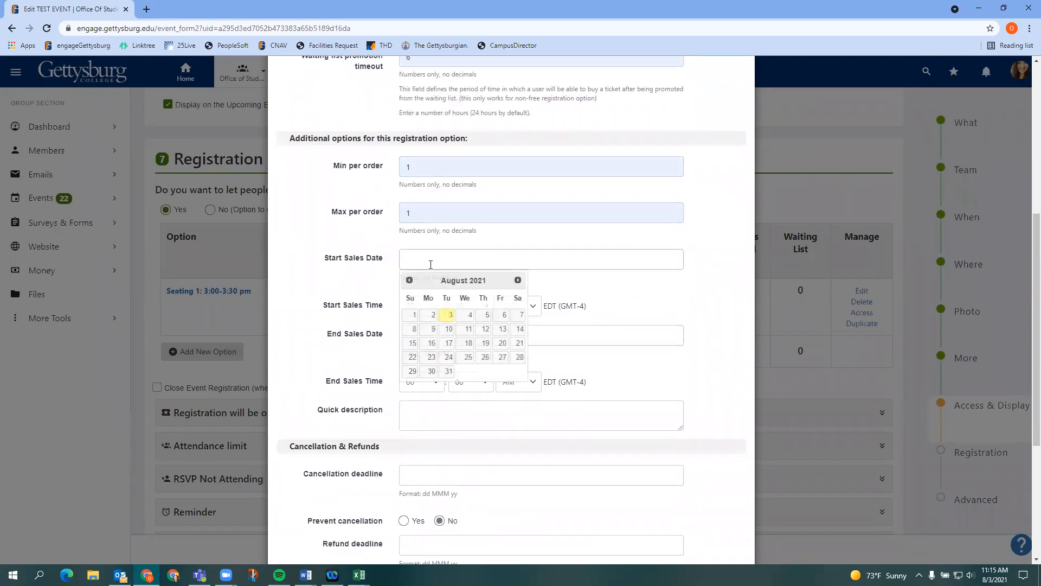
pyautogui.click(447, 314)
pyautogui.click(430, 311)
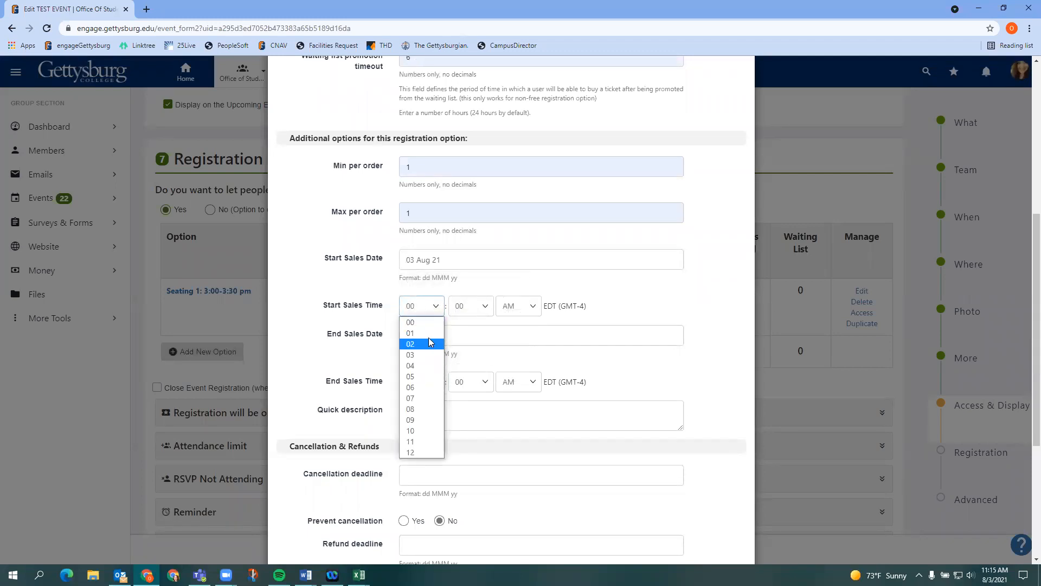
pyautogui.click(417, 409)
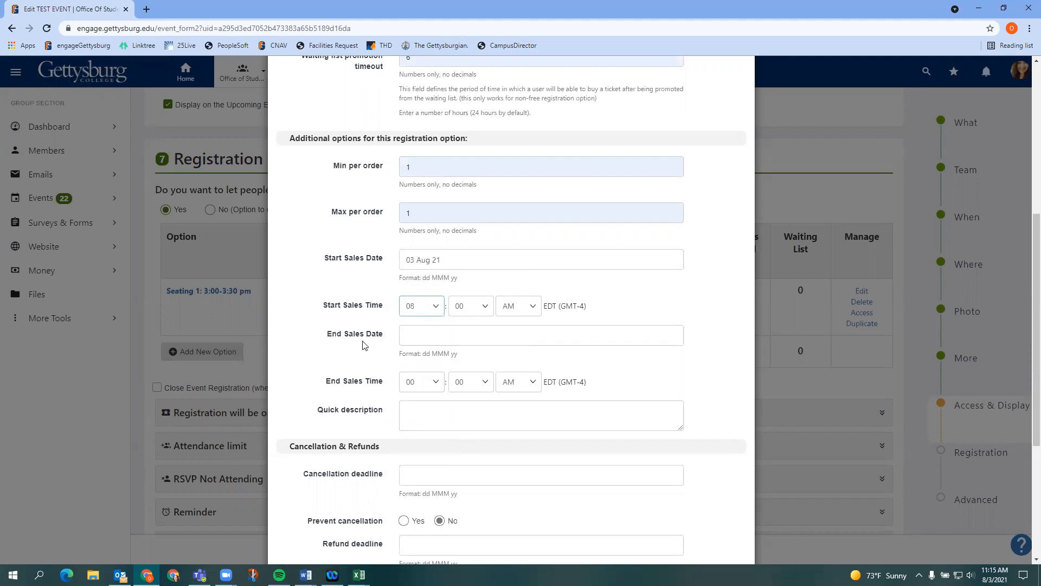
# Set the Seating 2 option's sales to end on 04 Aug 21 at 12:00 PM, and save the option
pyautogui.click(431, 337)
pyautogui.click(461, 393)
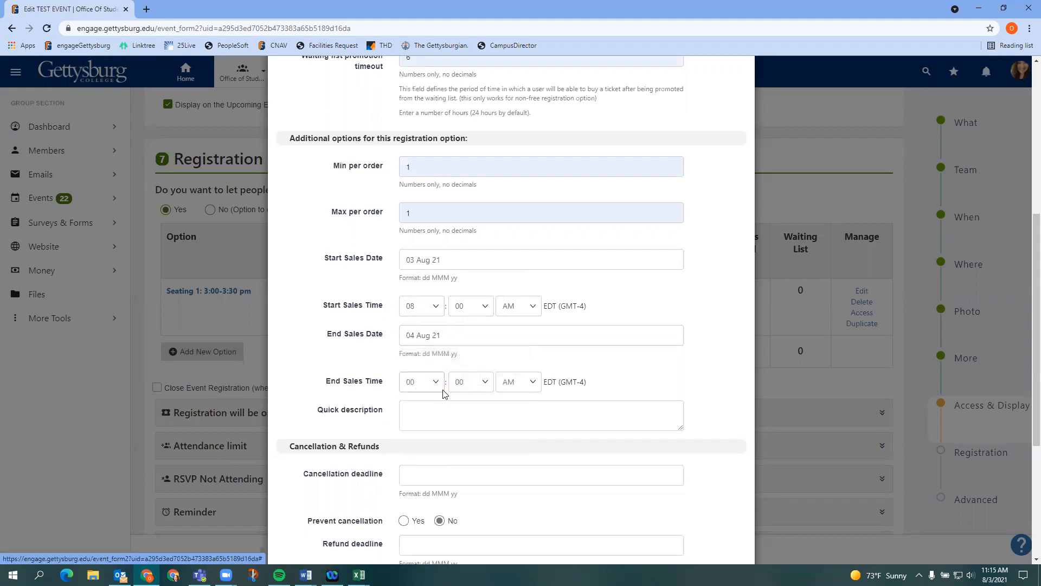
pyautogui.click(431, 383)
pyautogui.click(426, 531)
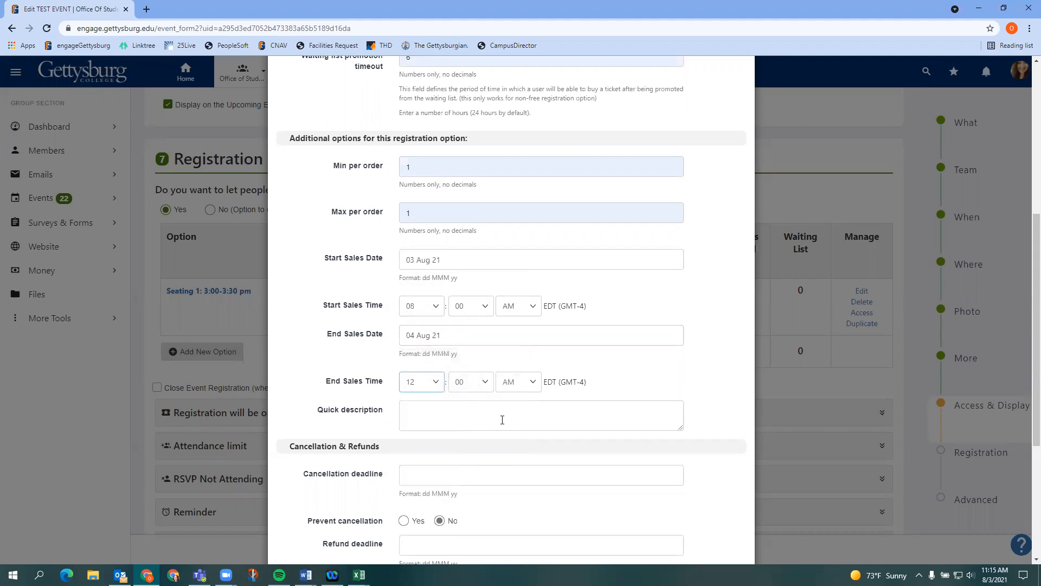
pyautogui.click(529, 383)
pyautogui.click(529, 408)
pyautogui.scroll(-5, 662, 365)
pyautogui.click(717, 531)
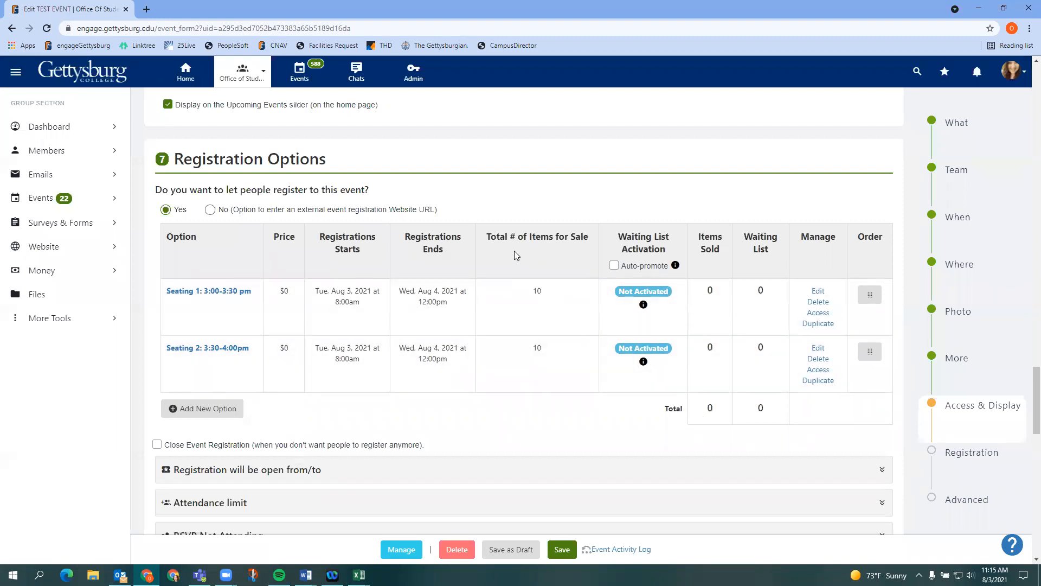
# Set the event's overall registration to open on 03 Aug 21 at 08:00 AM
pyautogui.scroll(-1, 499, 266)
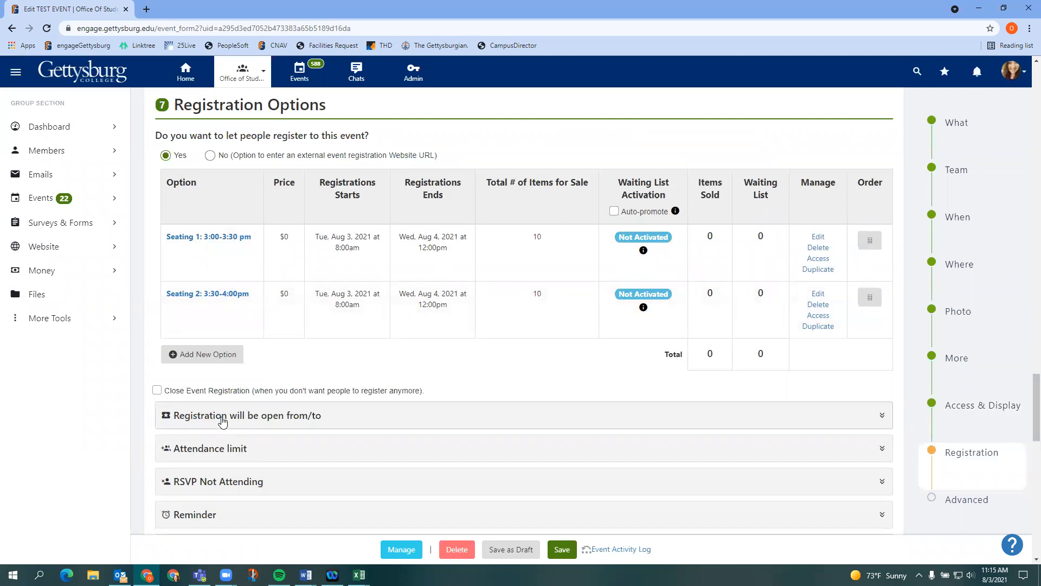
pyautogui.scroll(-1, 222, 420)
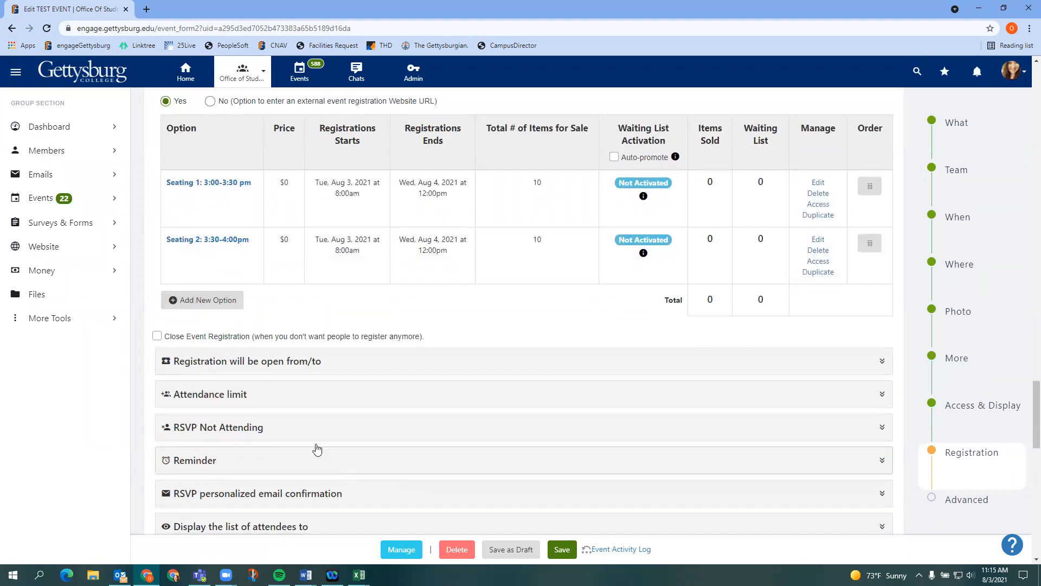
pyautogui.click(279, 361)
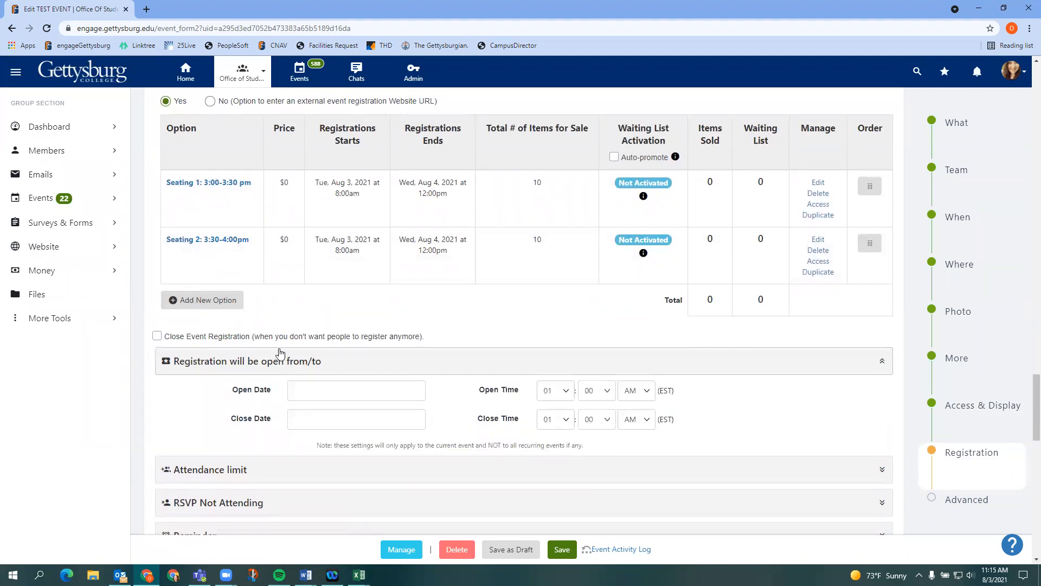
pyautogui.click(316, 390)
pyautogui.click(337, 446)
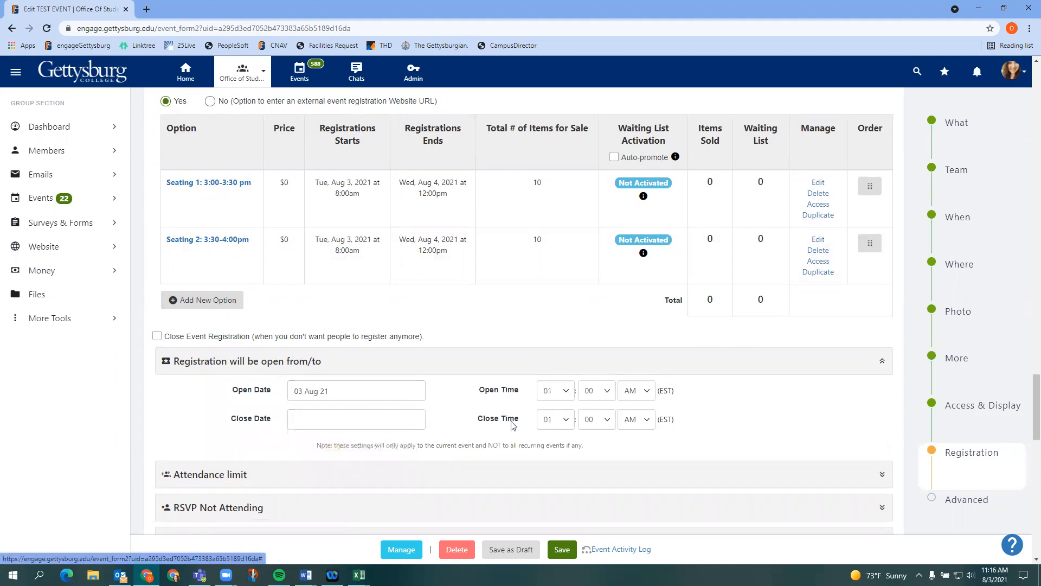
pyautogui.click(564, 396)
pyautogui.click(558, 482)
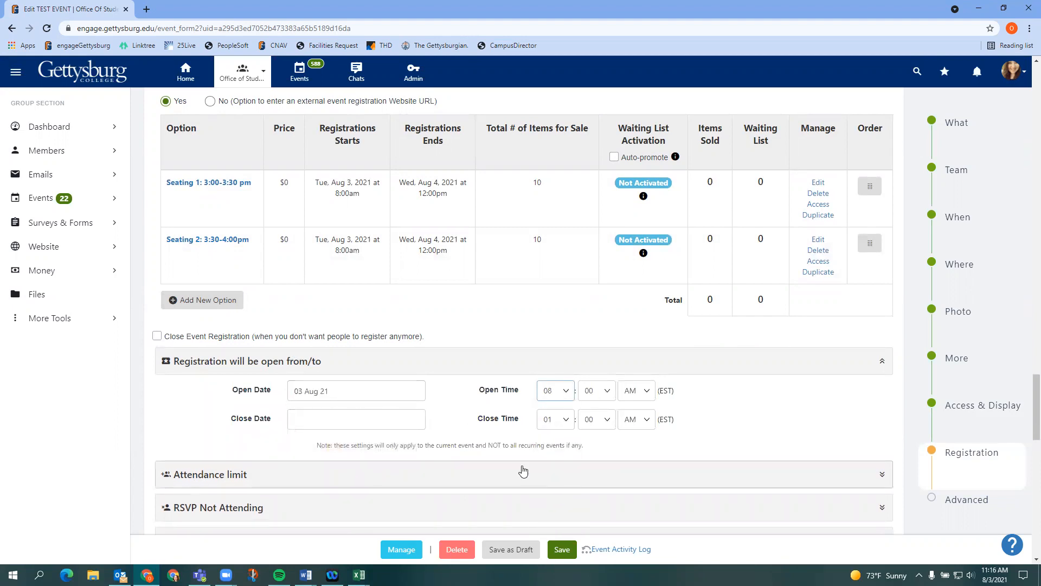
# Set the event's overall registration to close on 04 Aug 21 at 12:00 PM
pyautogui.click(333, 419)
pyautogui.click(350, 478)
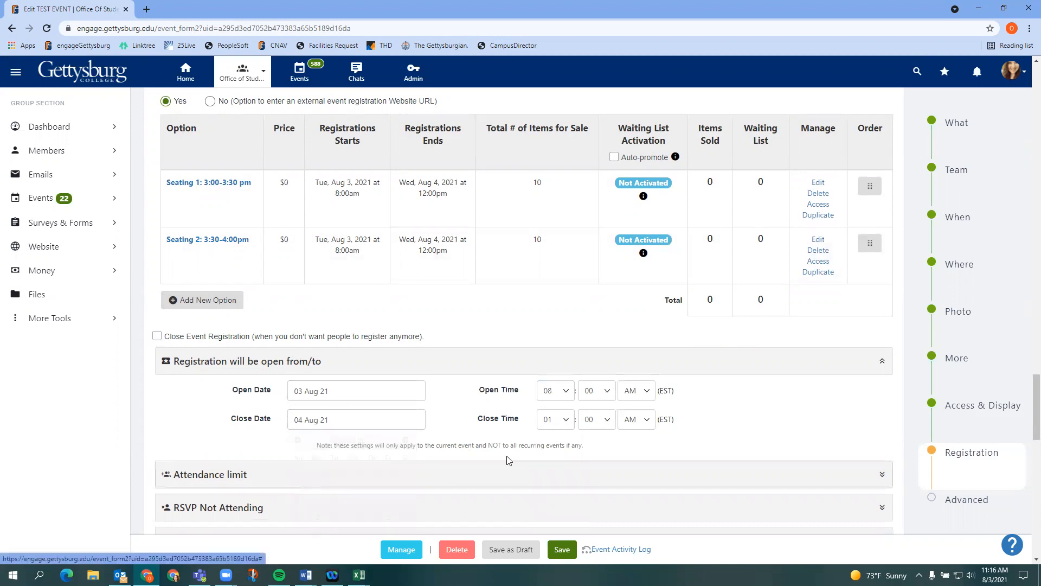
pyautogui.click(552, 427)
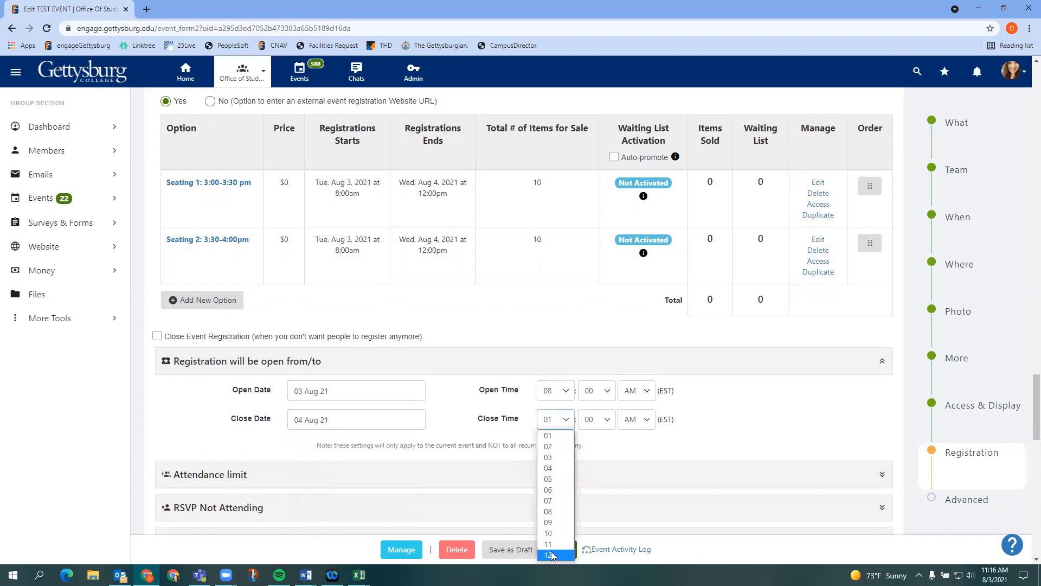
pyautogui.click(554, 556)
pyautogui.click(636, 425)
pyautogui.click(641, 446)
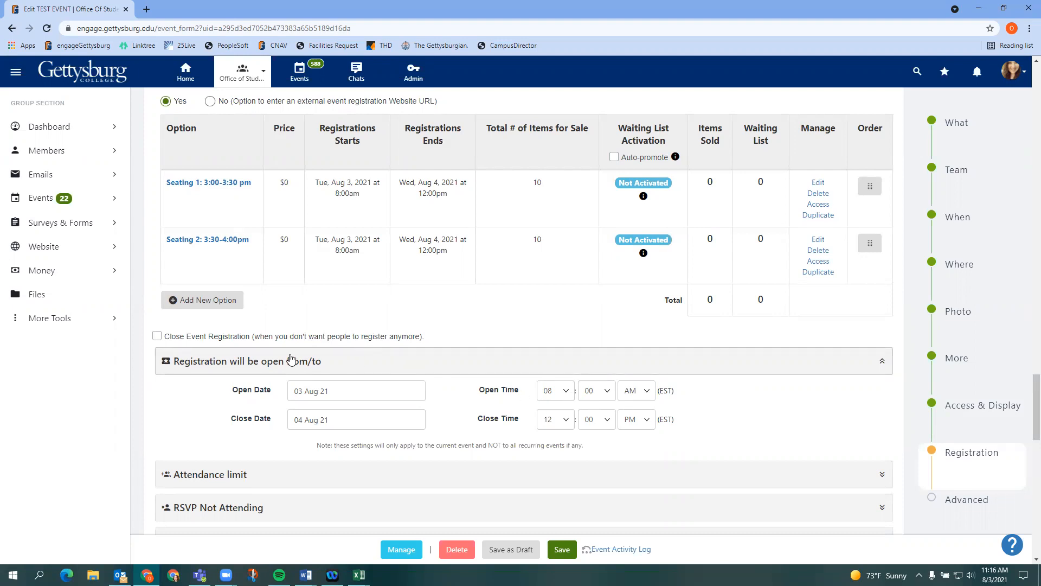
# Set the event's attendance limit across all registration options to 20
pyautogui.scroll(-1, 151, 278)
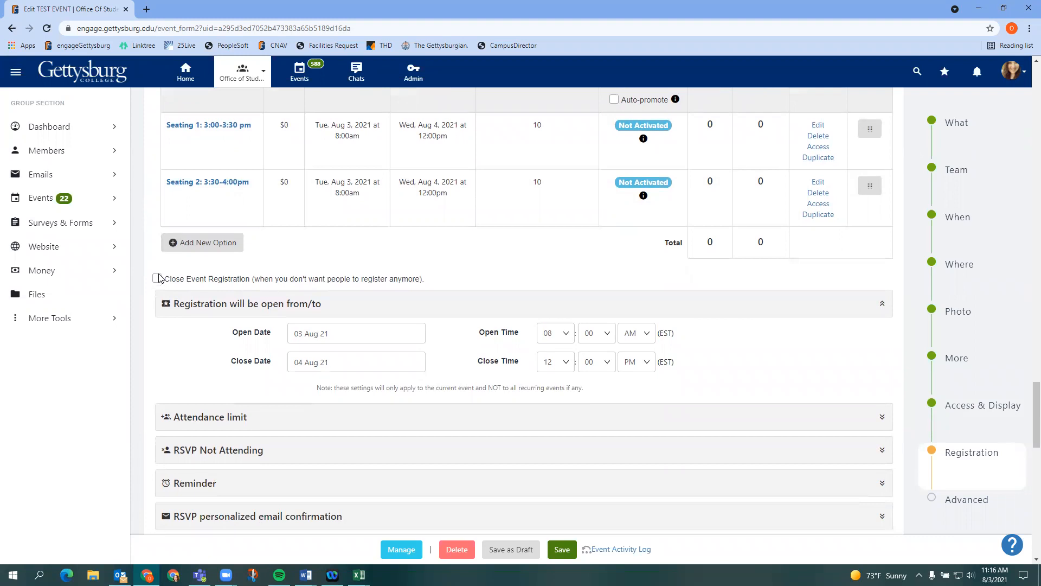
pyautogui.scroll(-2, 157, 278)
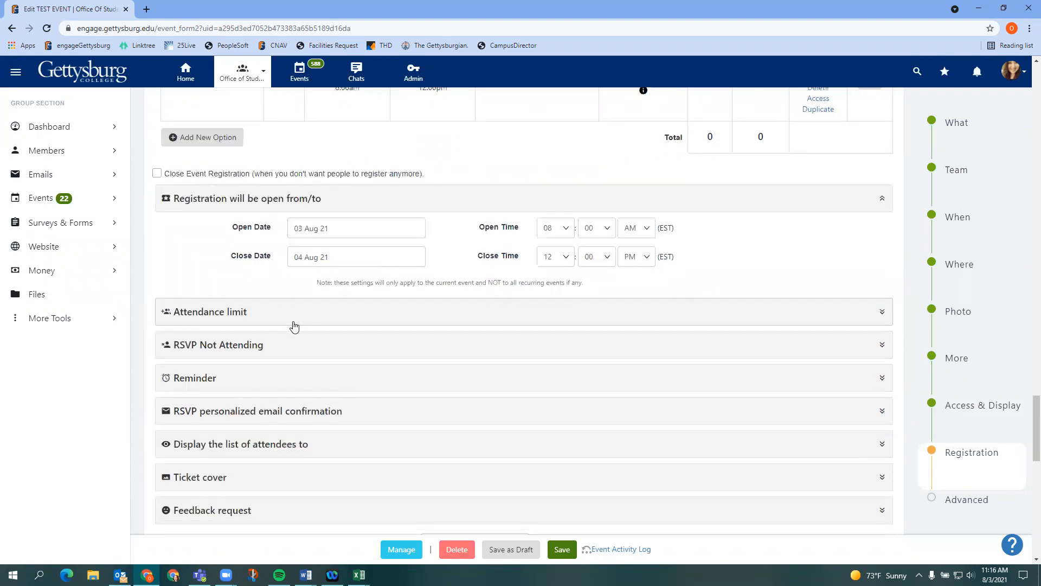
pyautogui.scroll(2, 293, 328)
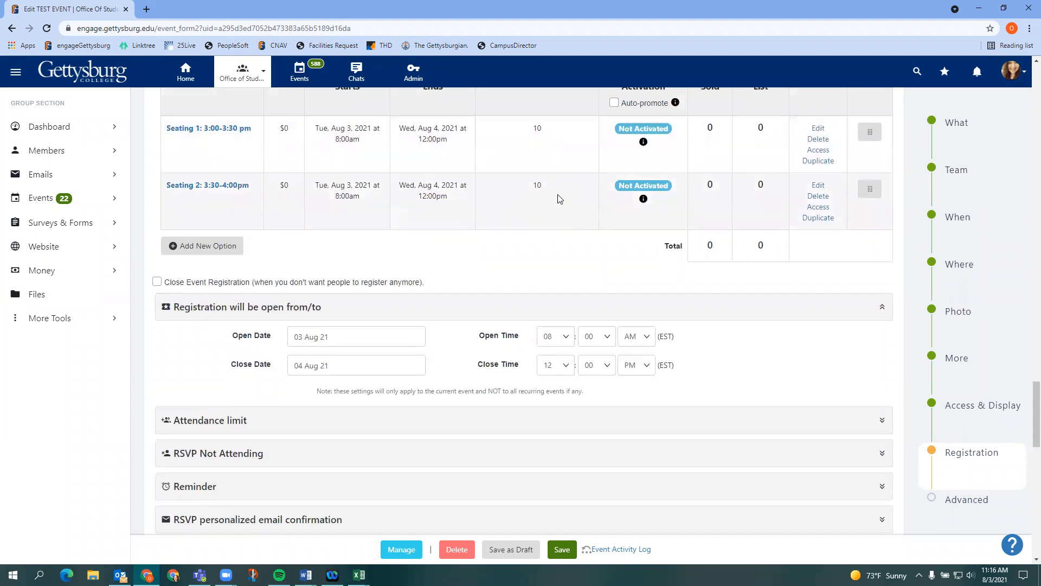
pyautogui.scroll(1, 559, 209)
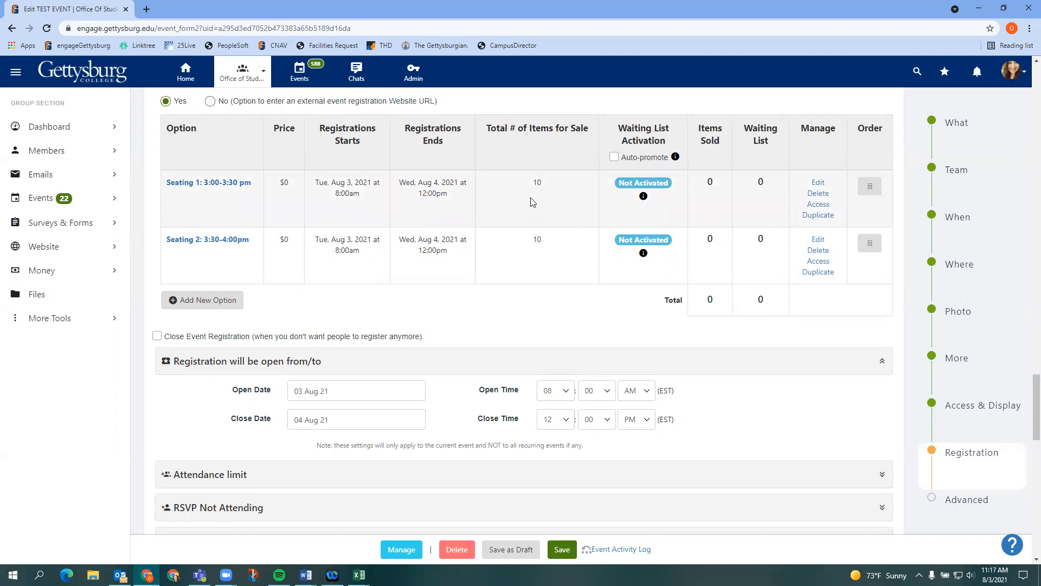
pyautogui.scroll(-1, 532, 293)
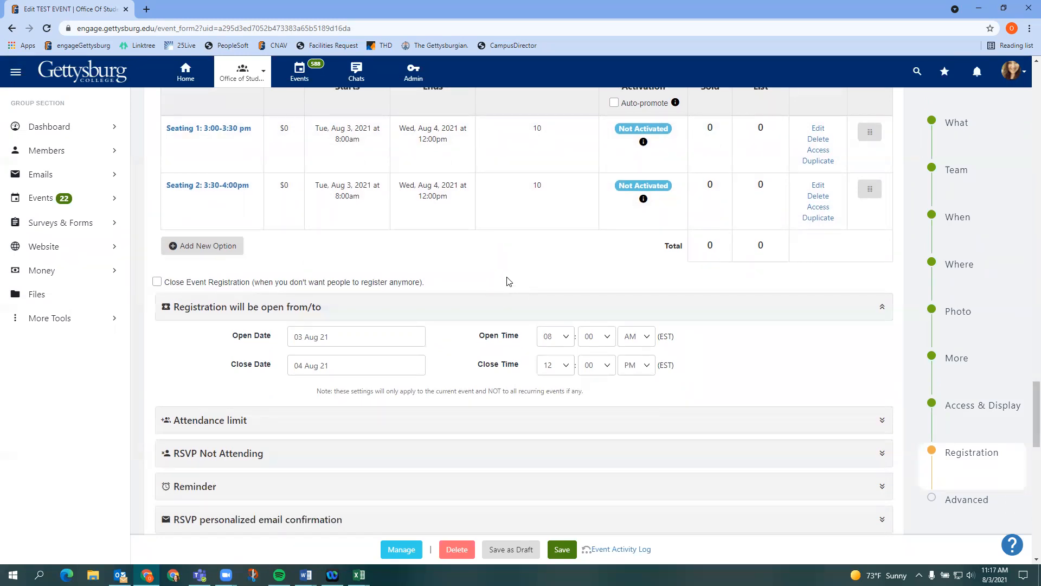
pyautogui.scroll(-2, 506, 278)
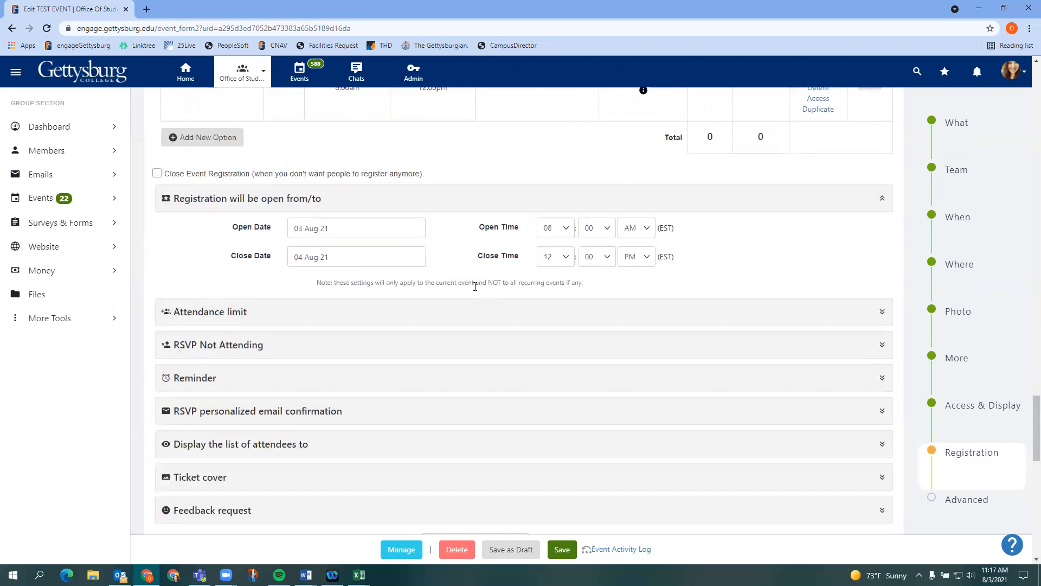
pyautogui.click(236, 310)
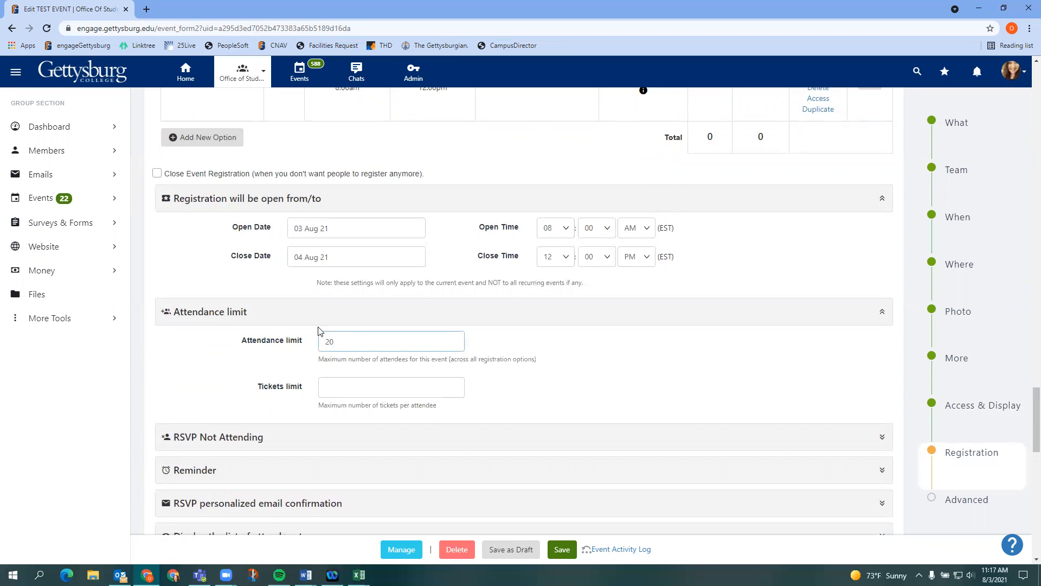
pyautogui.scroll(-2, 281, 363)
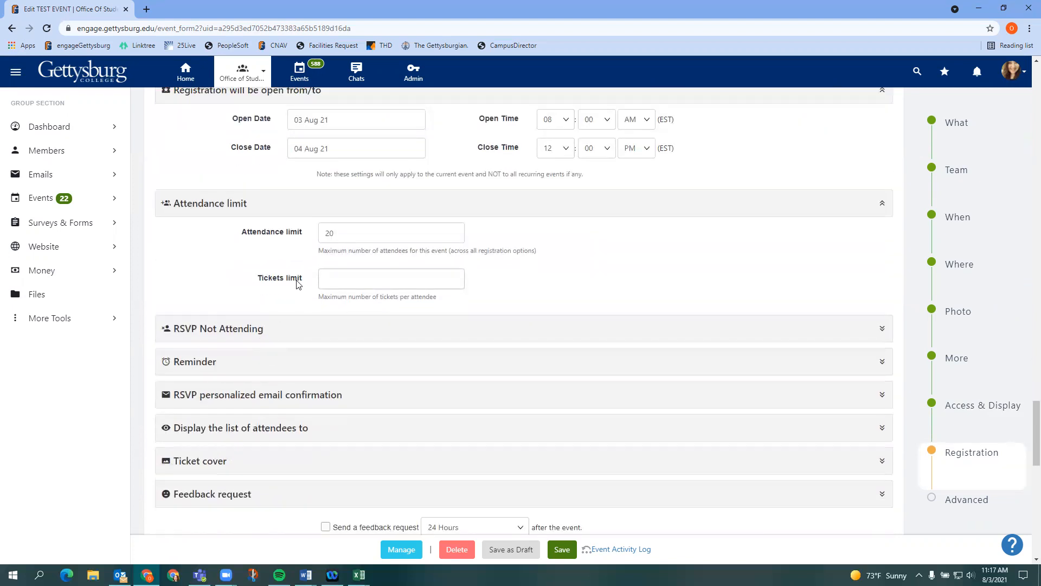
# Set the event's tickets limit to 1 per attendee
pyautogui.click(338, 280)
pyautogui.write('1')
pyautogui.click(224, 279)
# Enable the guest reminder and schedule it for 1 Day before the event
pyautogui.scroll(-1, 217, 269)
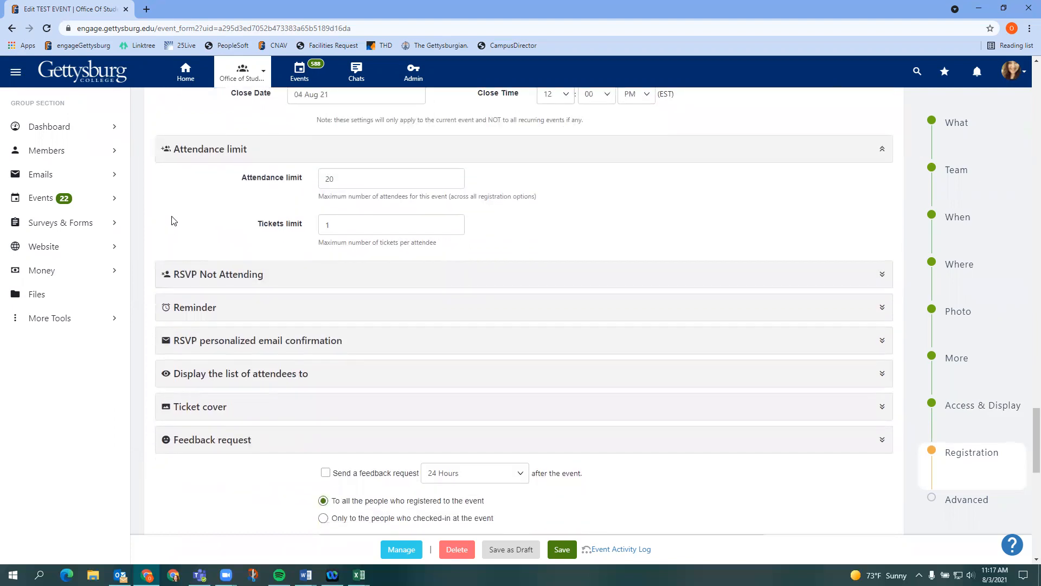
pyautogui.scroll(-1, 173, 220)
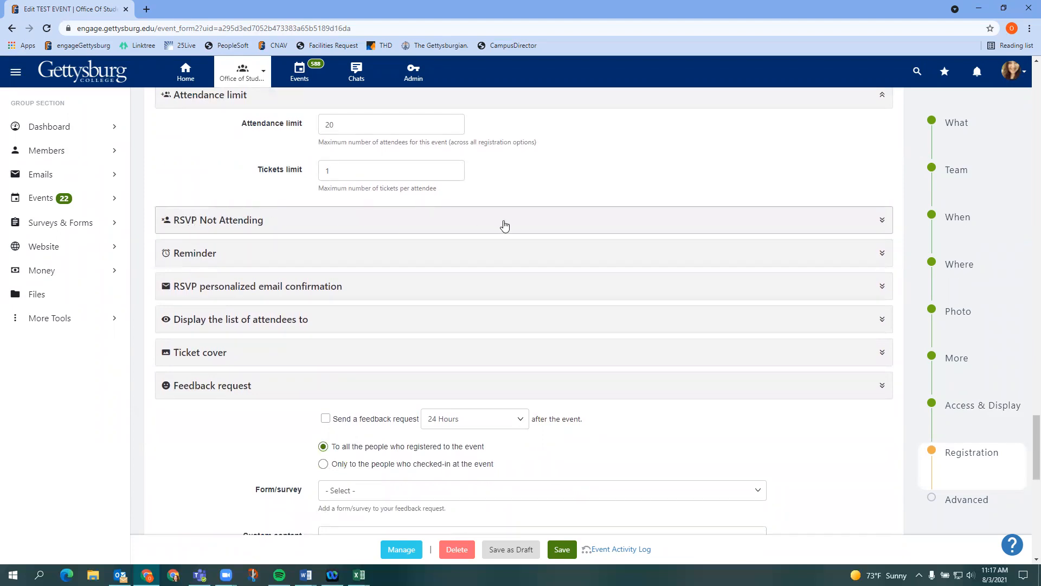
pyautogui.click(216, 255)
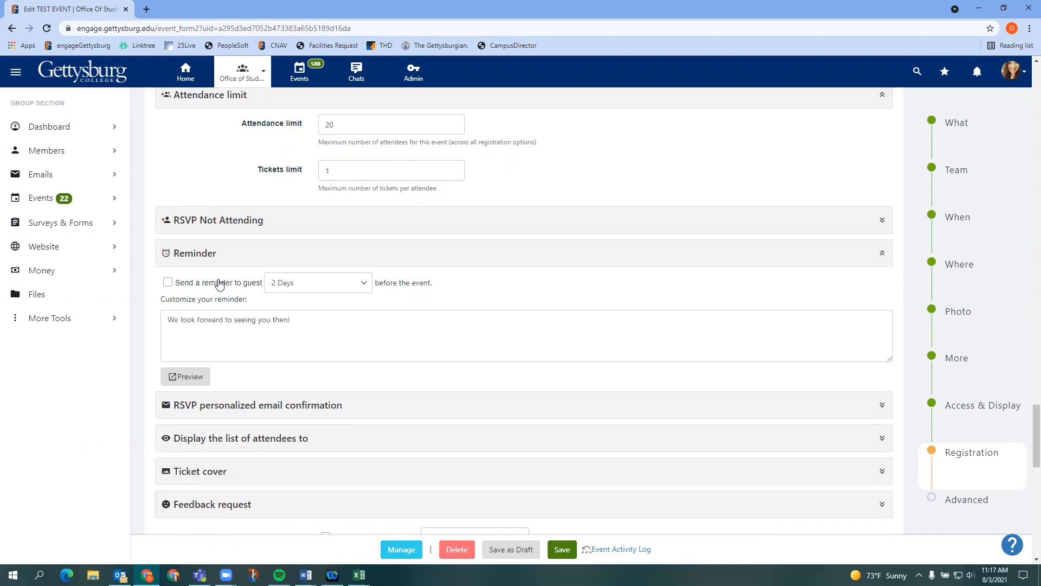
pyautogui.click(168, 282)
pyautogui.click(304, 283)
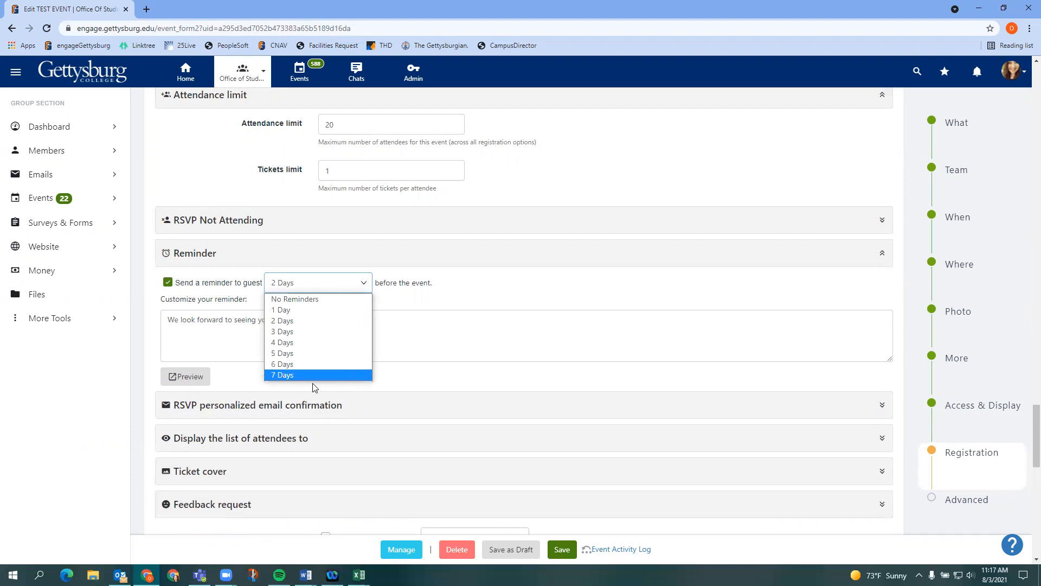
pyautogui.click(322, 311)
pyautogui.click(457, 295)
pyautogui.click(318, 320)
pyautogui.click(149, 310)
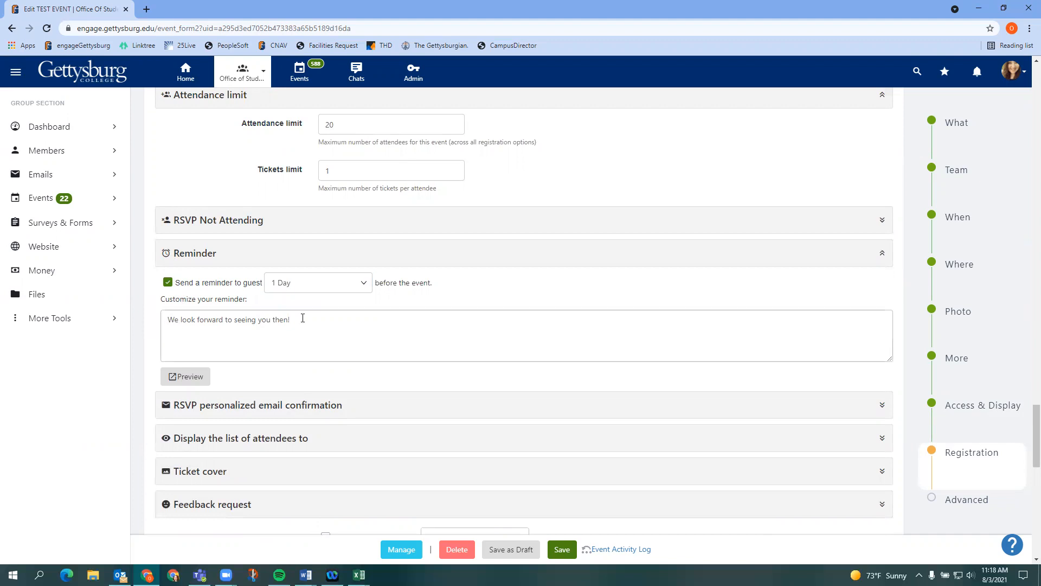
# Expand the RSVP personalized email confirmation settings to review the message and its sending option
pyautogui.scroll(-1, 320, 319)
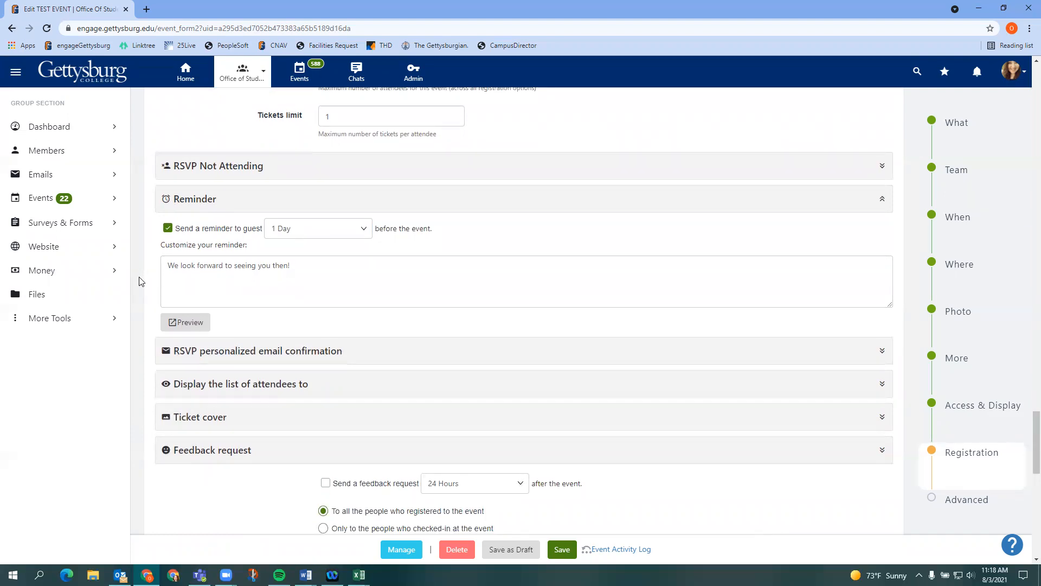
pyautogui.scroll(-1, 155, 276)
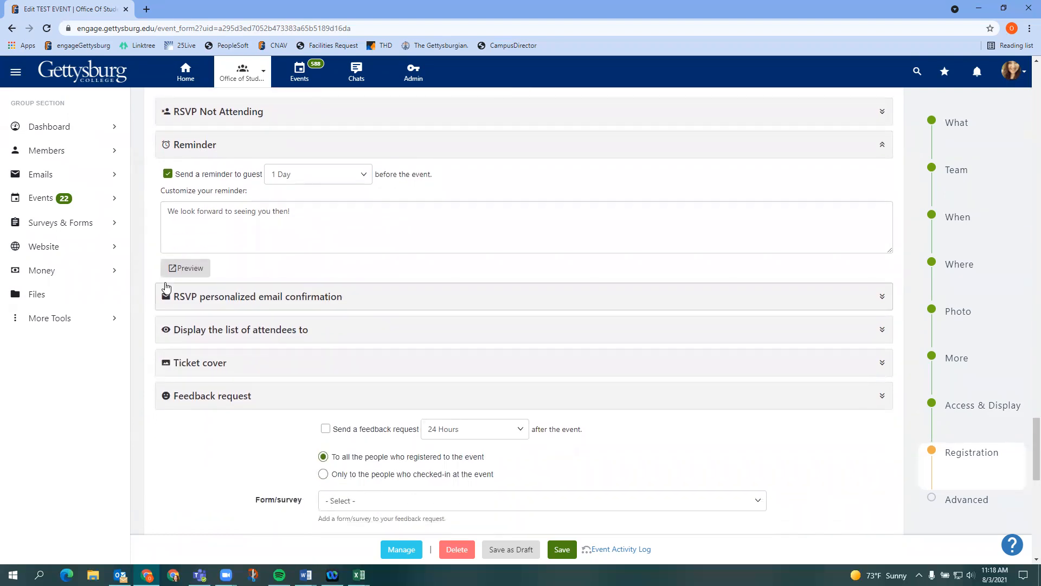
pyautogui.scroll(-1, 163, 286)
pyautogui.scroll(-1, 153, 254)
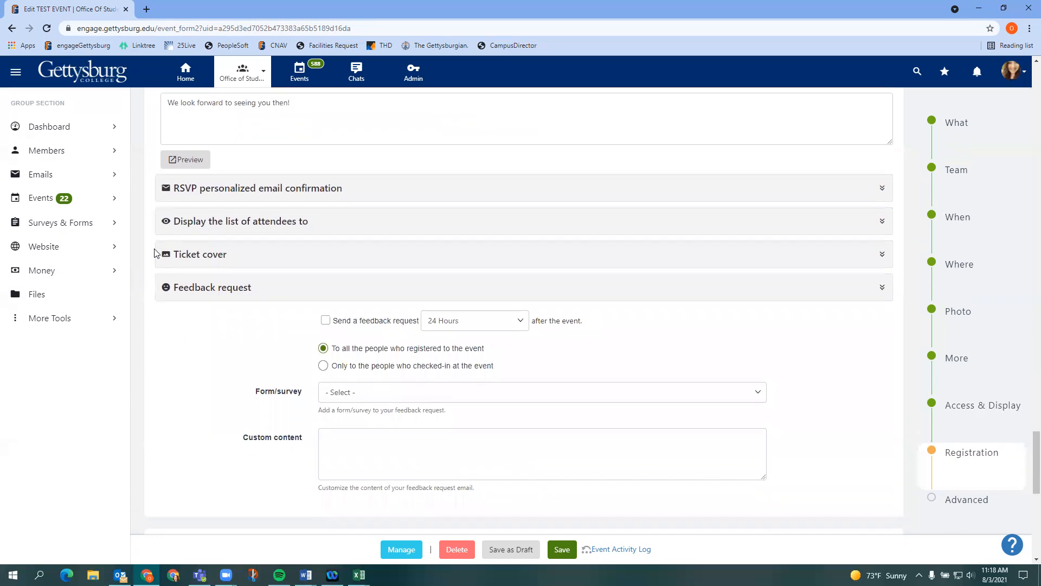
pyautogui.click(191, 194)
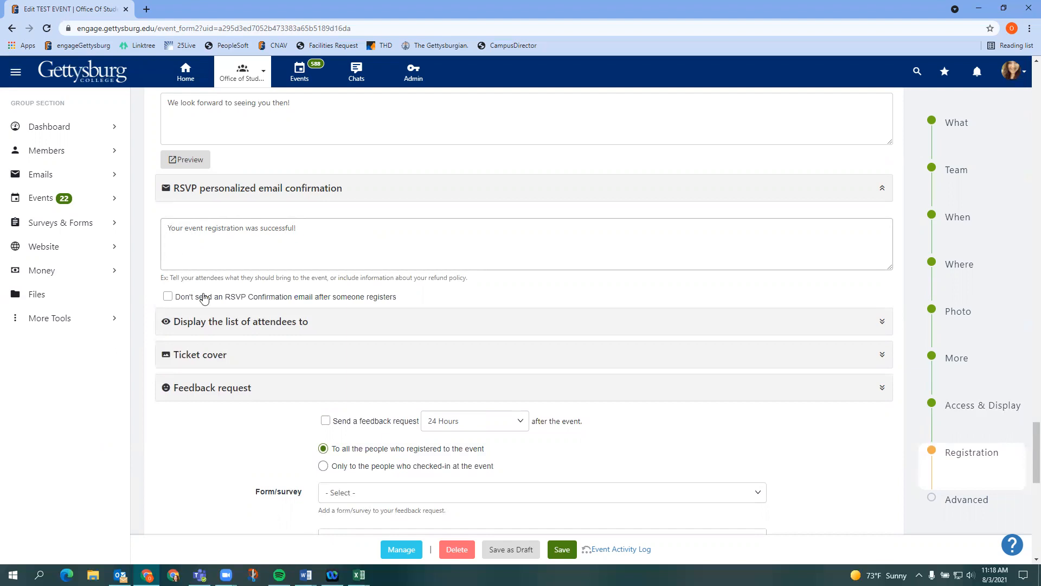
# Set the event's list of attendees to be displayed to Nobody
pyautogui.scroll(-2, 209, 249)
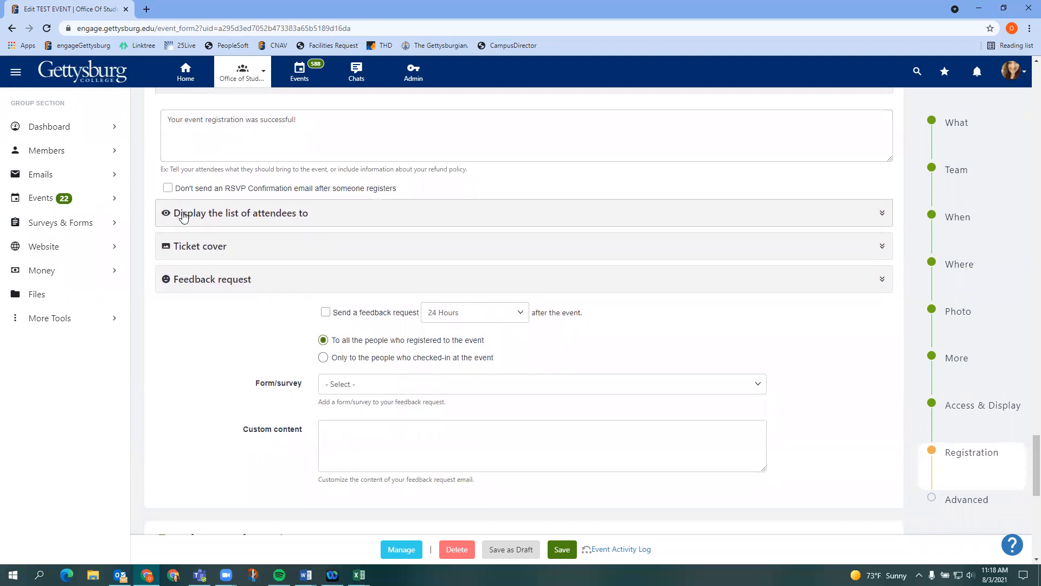
pyautogui.click(217, 214)
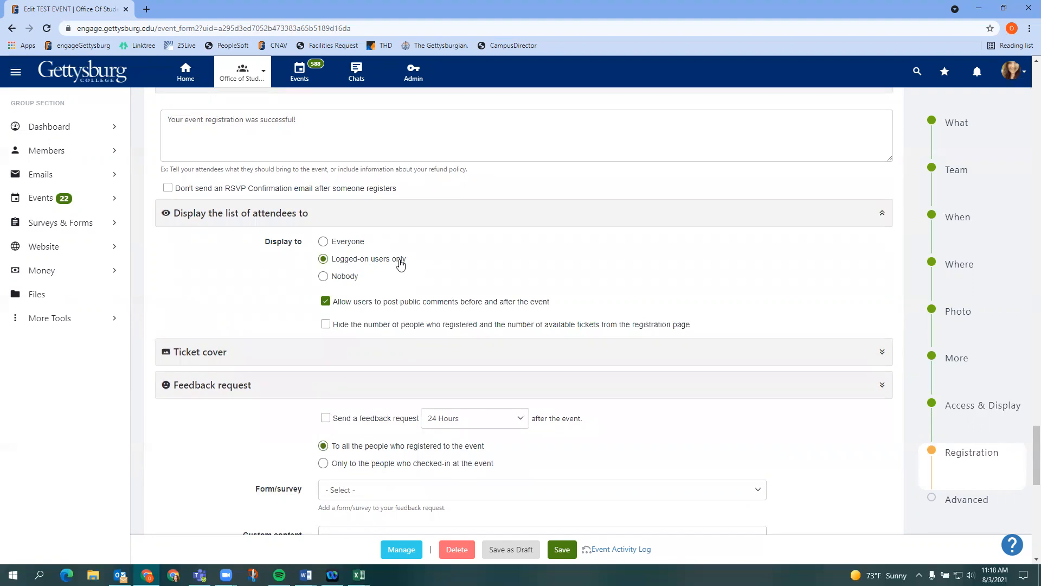
pyautogui.click(324, 278)
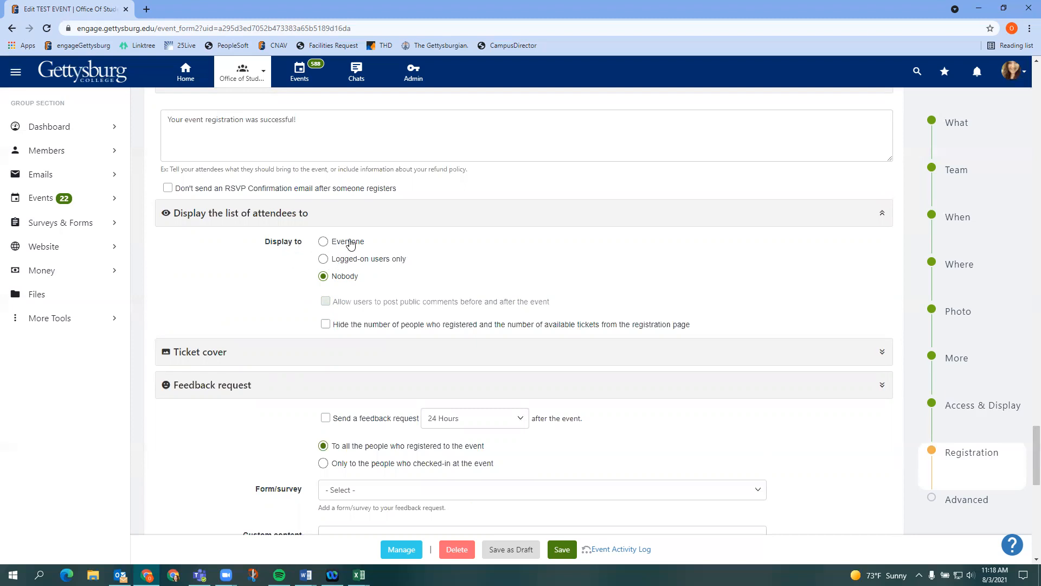
# Enable the feedback request and schedule it for 2 Hours after the event
pyautogui.scroll(-2, 191, 261)
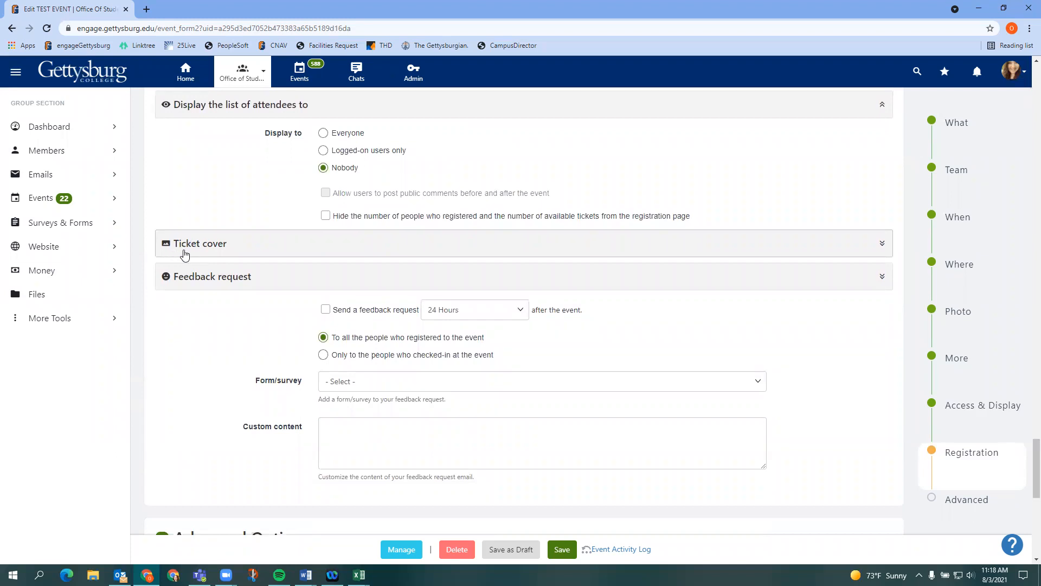
pyautogui.scroll(-1, 184, 259)
pyautogui.scroll(-1, 182, 262)
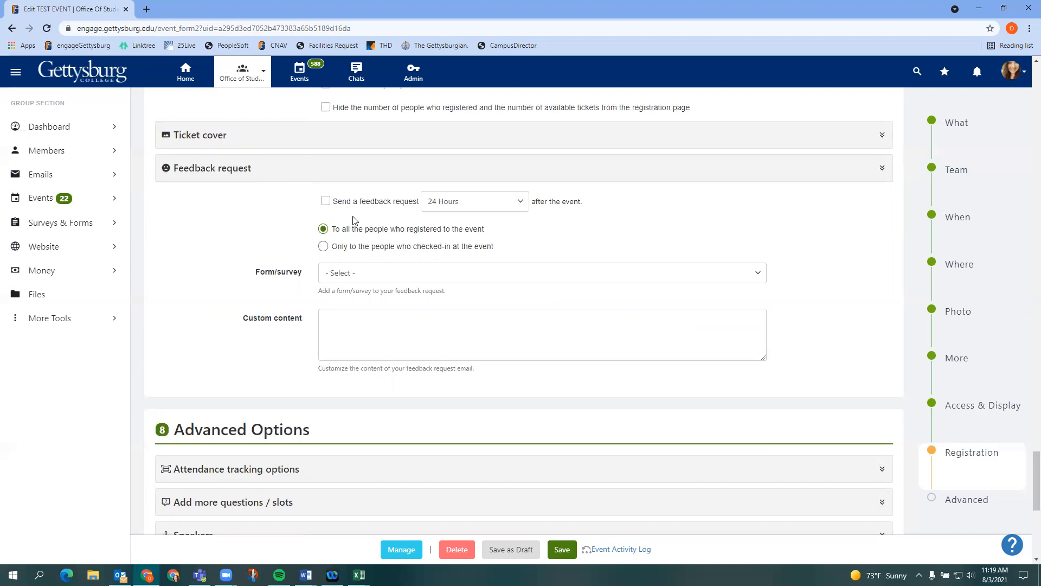
pyautogui.click(326, 202)
pyautogui.click(488, 208)
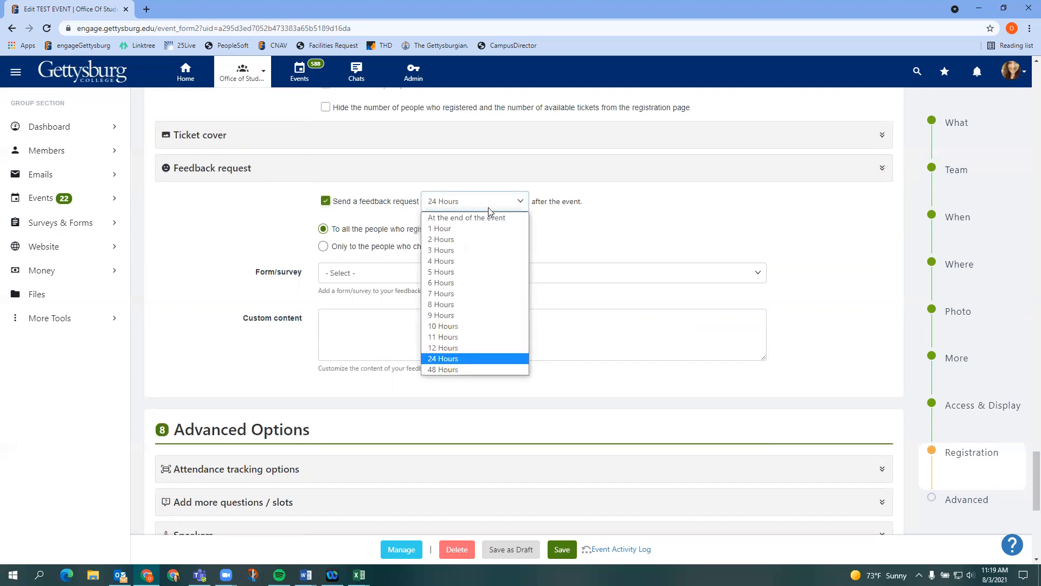
pyautogui.click(483, 237)
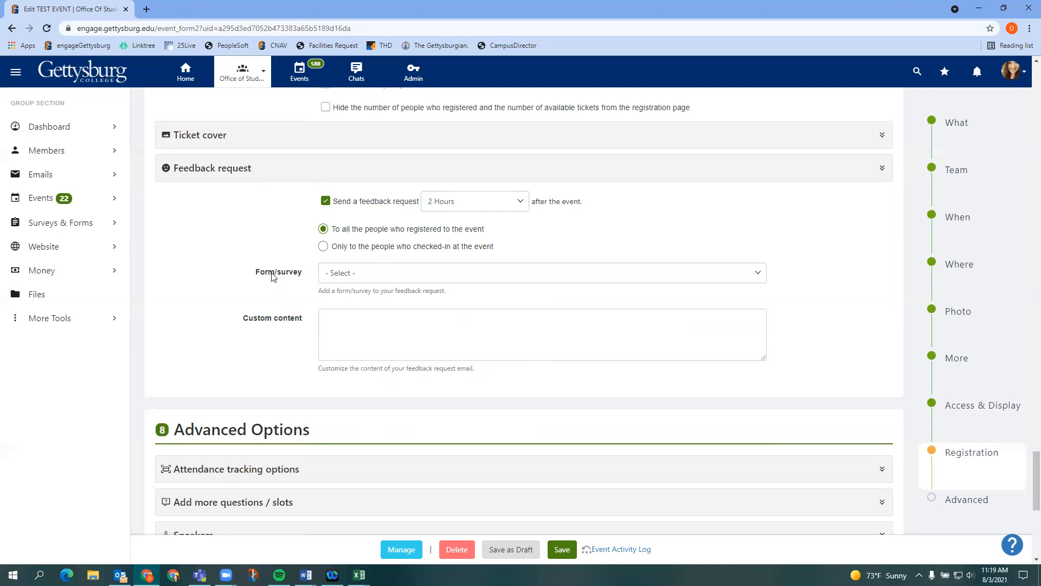
pyautogui.click(330, 319)
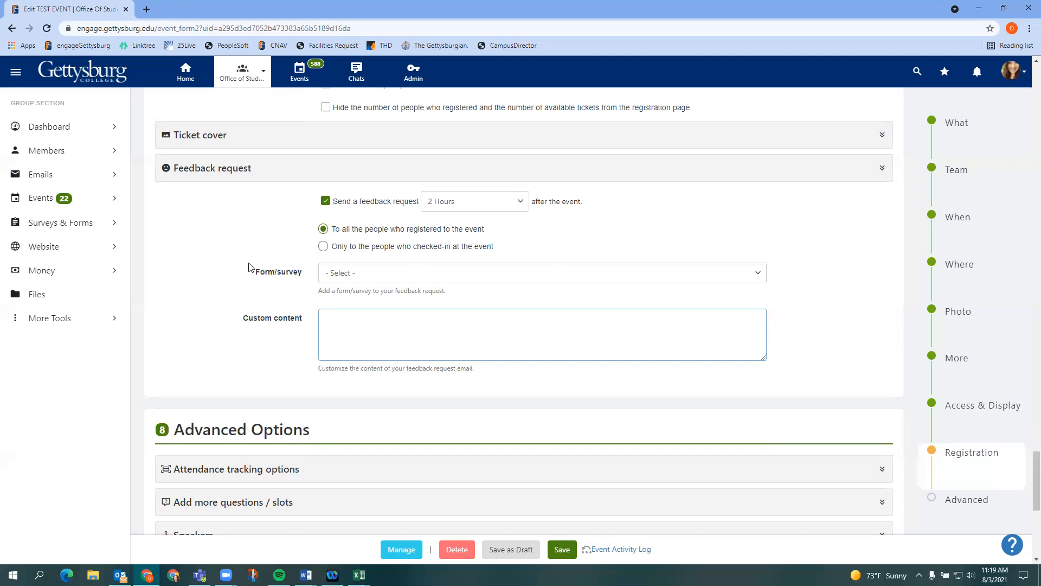
# Open the list of speakers available to add to the event from the advanced options
pyautogui.scroll(-1, 249, 263)
pyautogui.scroll(-4, 247, 259)
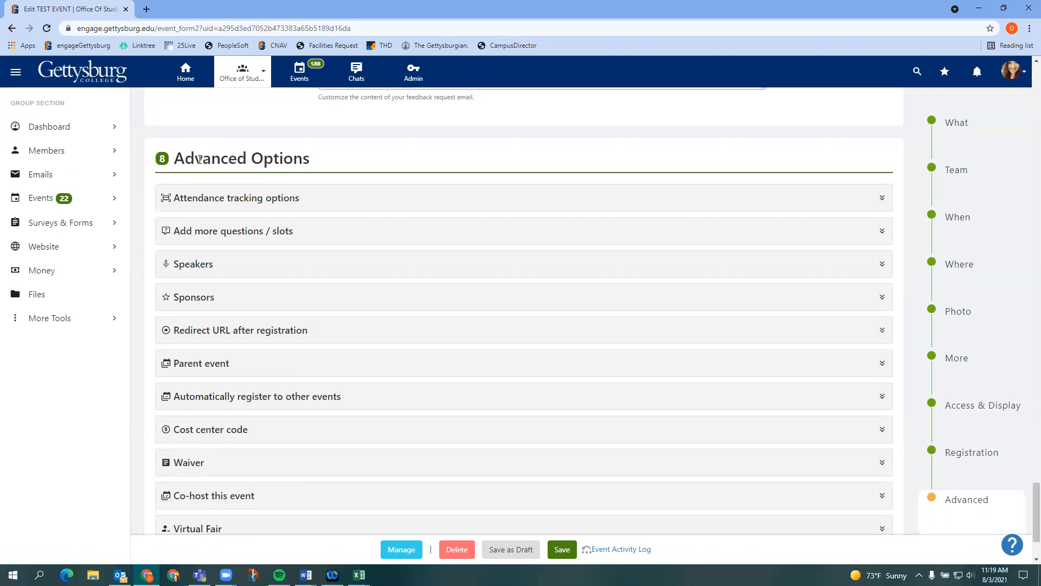
pyautogui.scroll(-1, 201, 159)
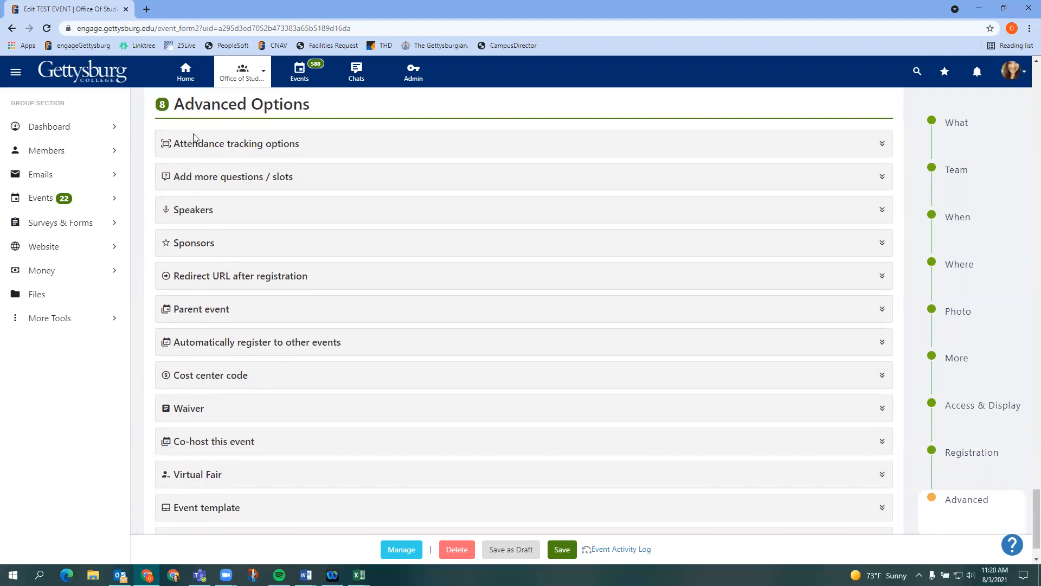
pyautogui.click(194, 212)
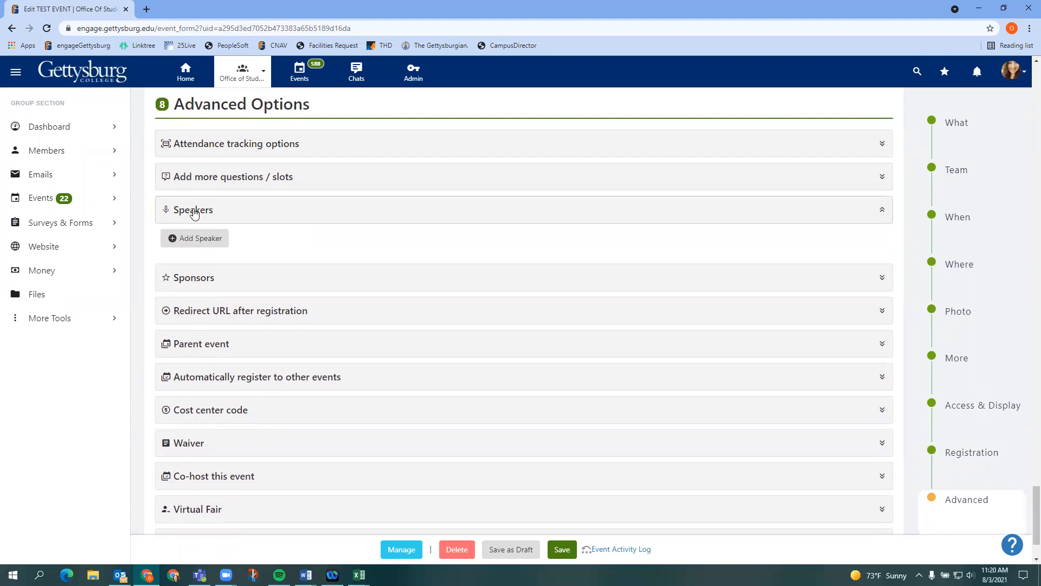
pyautogui.click(188, 239)
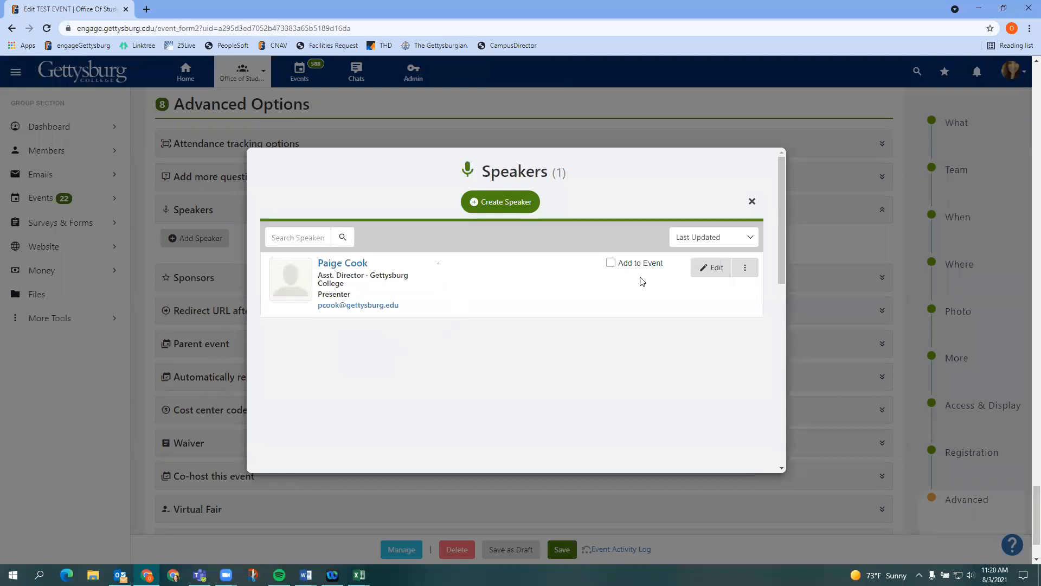
# Examine the fields of a blank new-speaker form, and close it and the speaker list without adding anyone
pyautogui.click(497, 201)
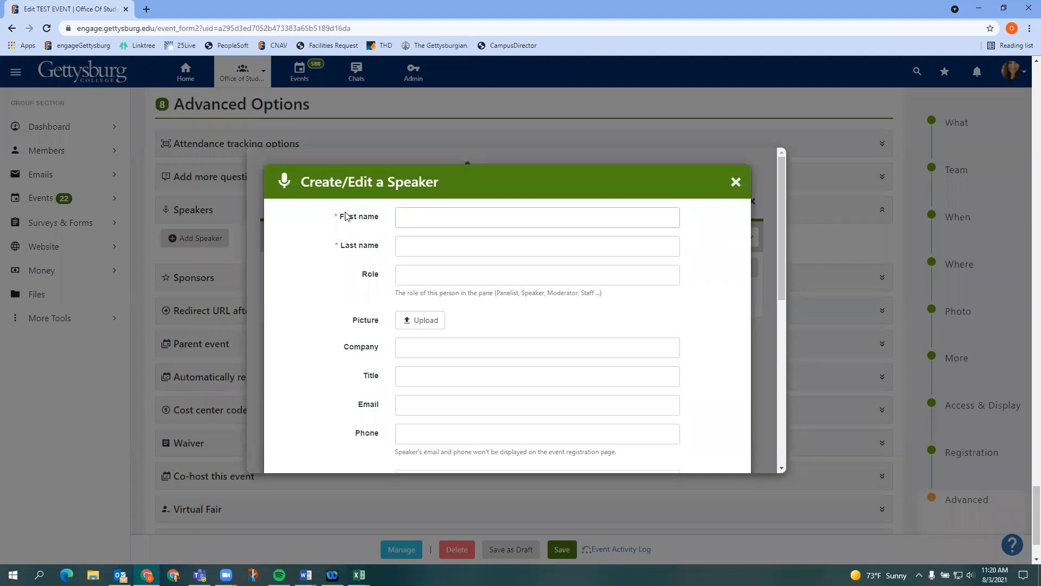
pyautogui.click(410, 274)
pyautogui.scroll(-1, 424, 274)
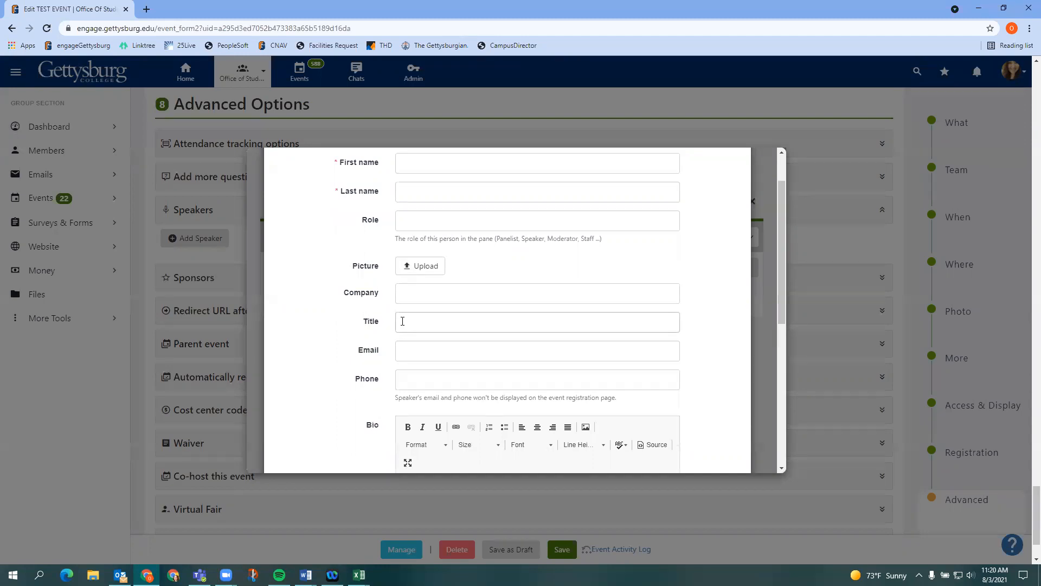
pyautogui.scroll(-1, 361, 298)
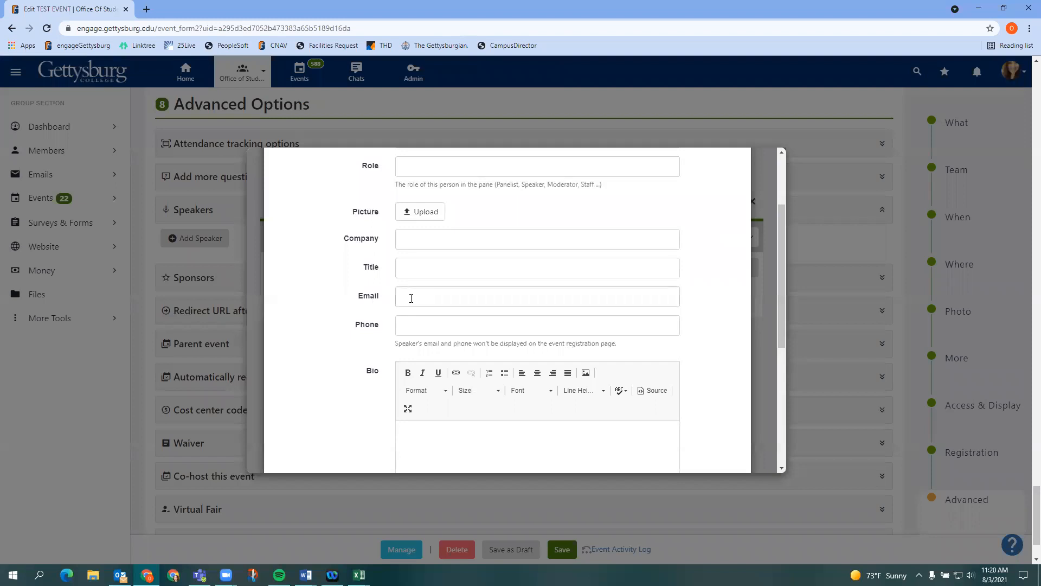
pyautogui.scroll(-1, 422, 325)
pyautogui.scroll(-3, 453, 343)
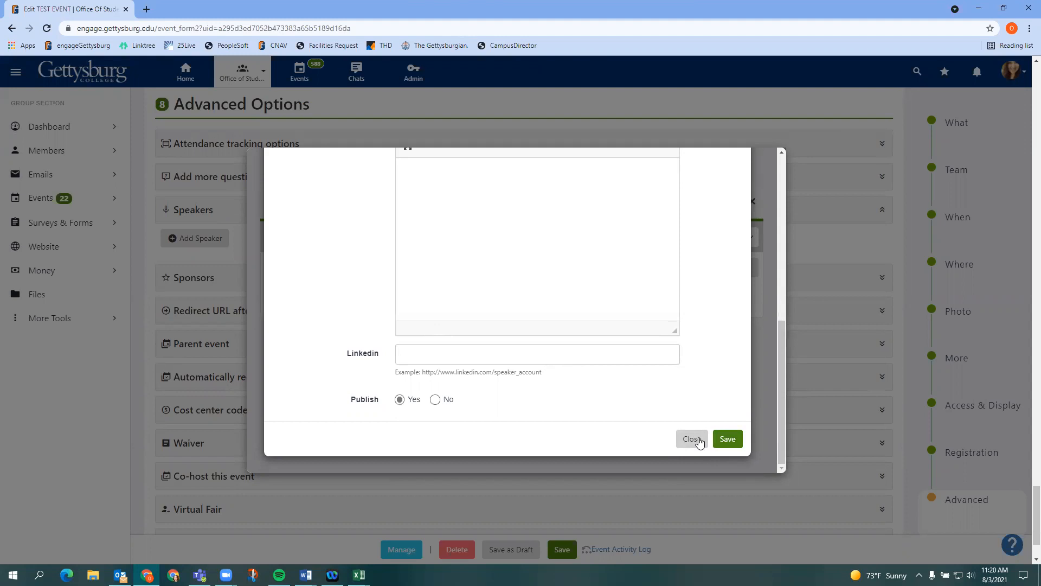
pyautogui.click(692, 439)
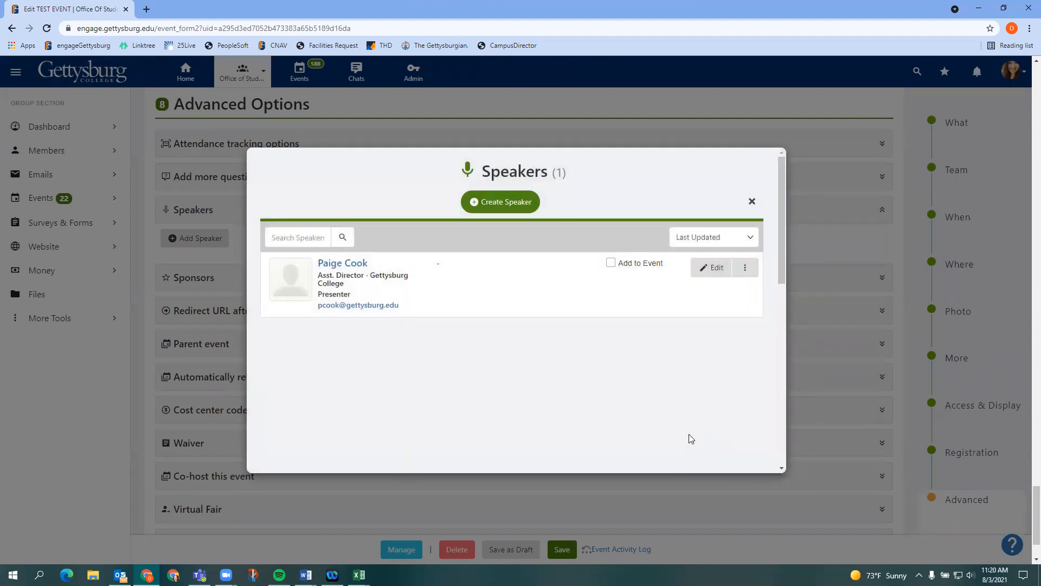
pyautogui.click(751, 201)
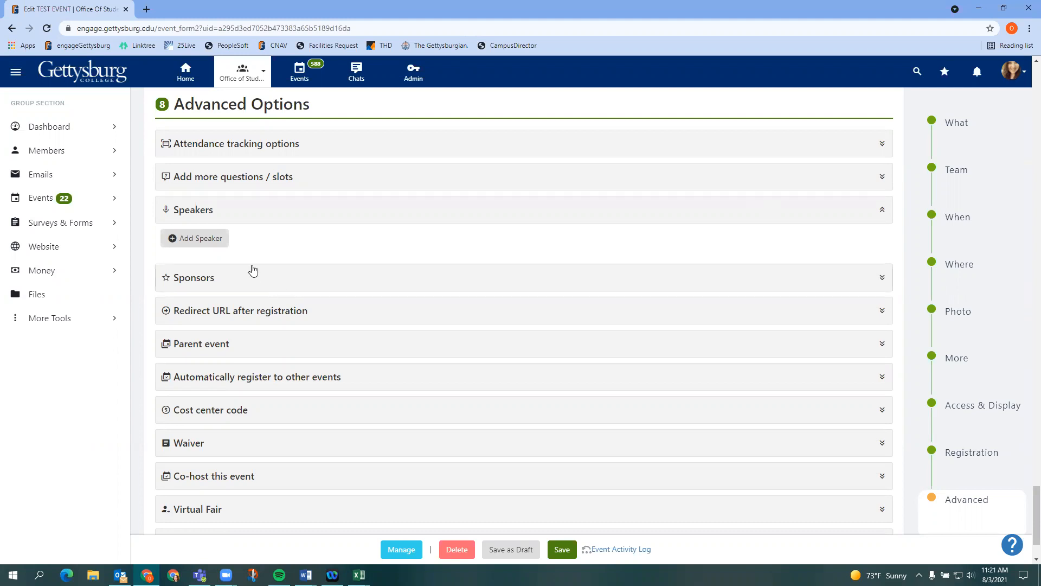
# Expand the Sponsors settings and look through the remaining advanced options of the event
pyautogui.scroll(-1, 158, 216)
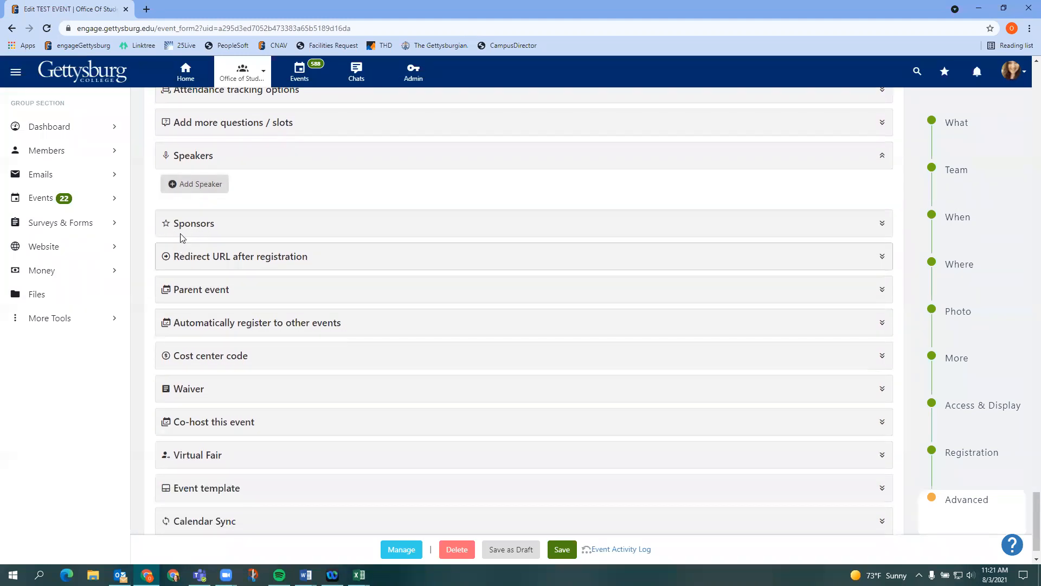
pyautogui.click(251, 227)
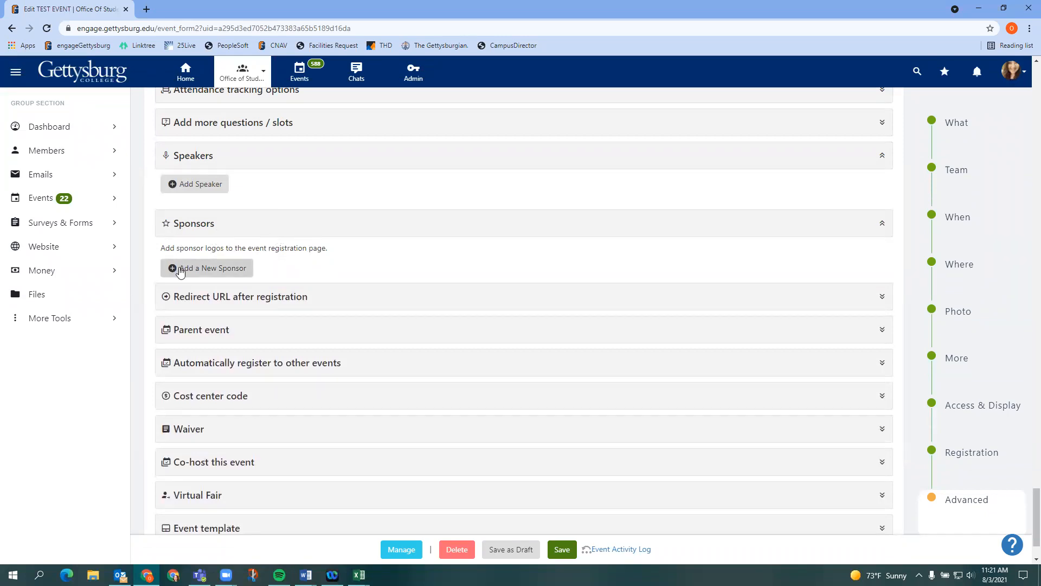
pyautogui.scroll(-1, 283, 247)
pyautogui.scroll(-1, 280, 249)
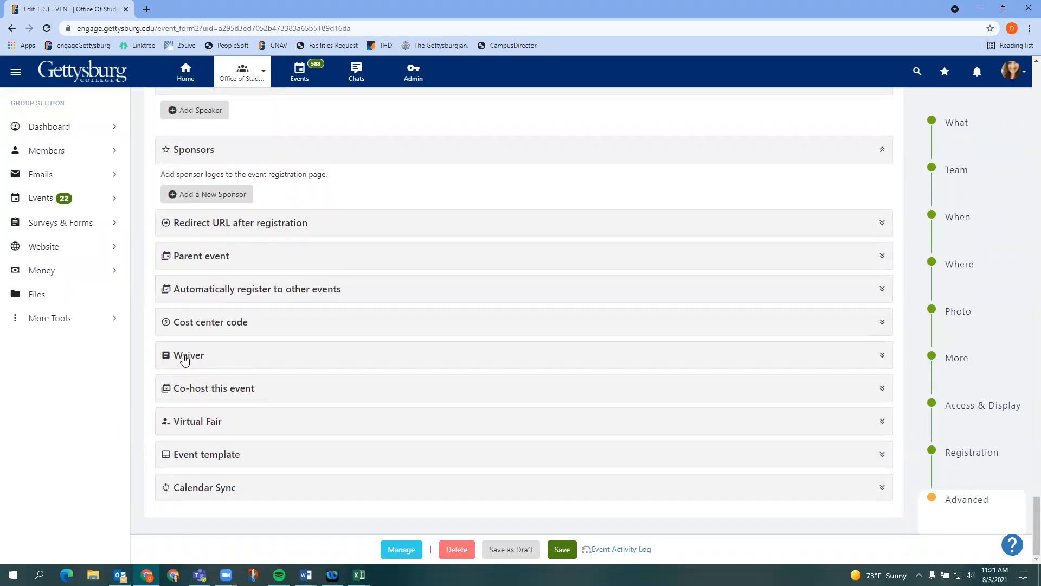
pyautogui.scroll(13, 187, 227)
pyautogui.scroll(-5, 182, 259)
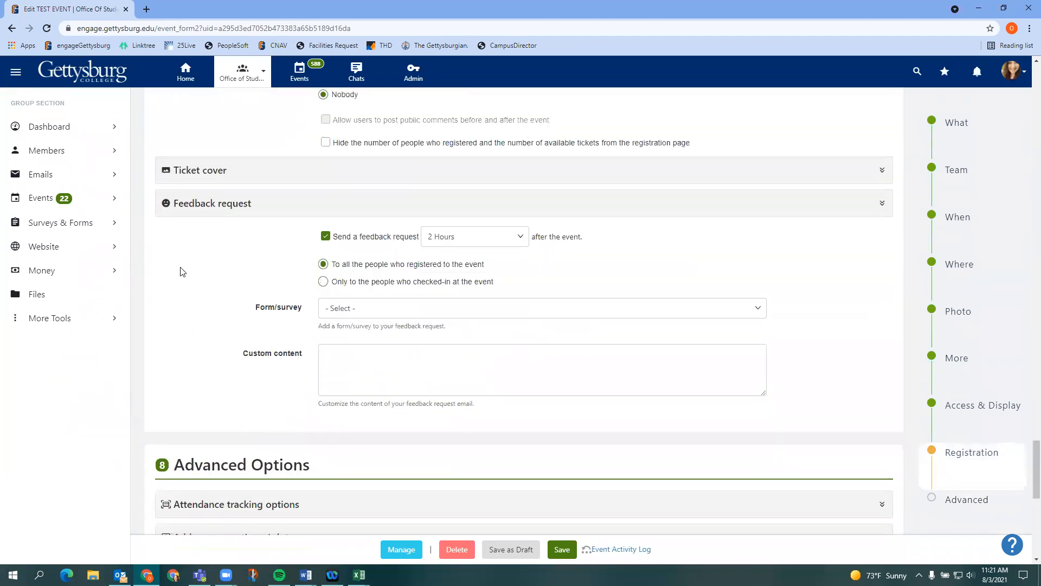
pyautogui.scroll(-7, 244, 358)
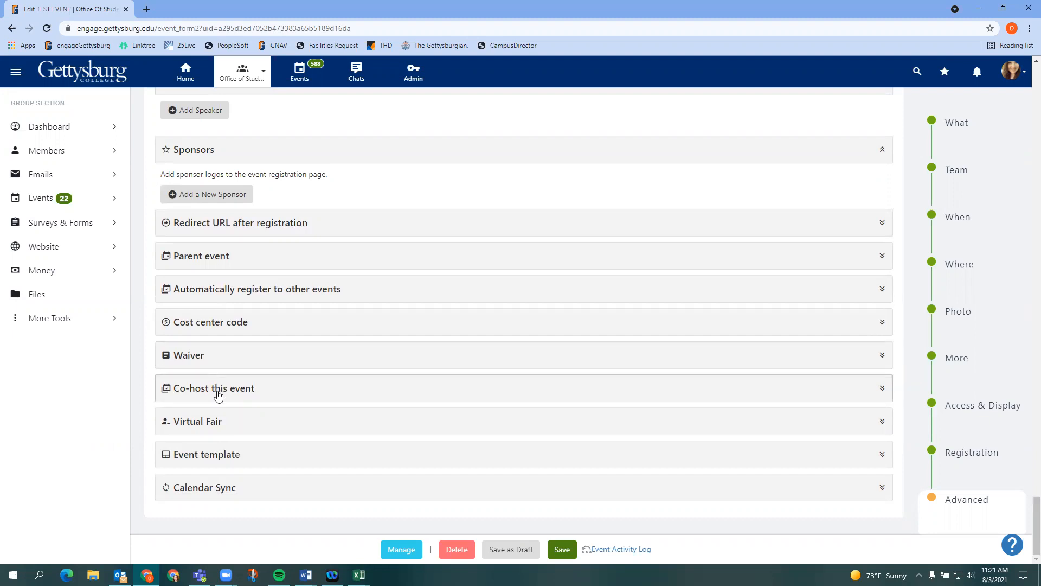
# Open the co-host choices and collapse Student Organization, Student Groups and Residence Life to view the Greek Life groups
pyautogui.click(218, 388)
pyautogui.scroll(-2, 223, 380)
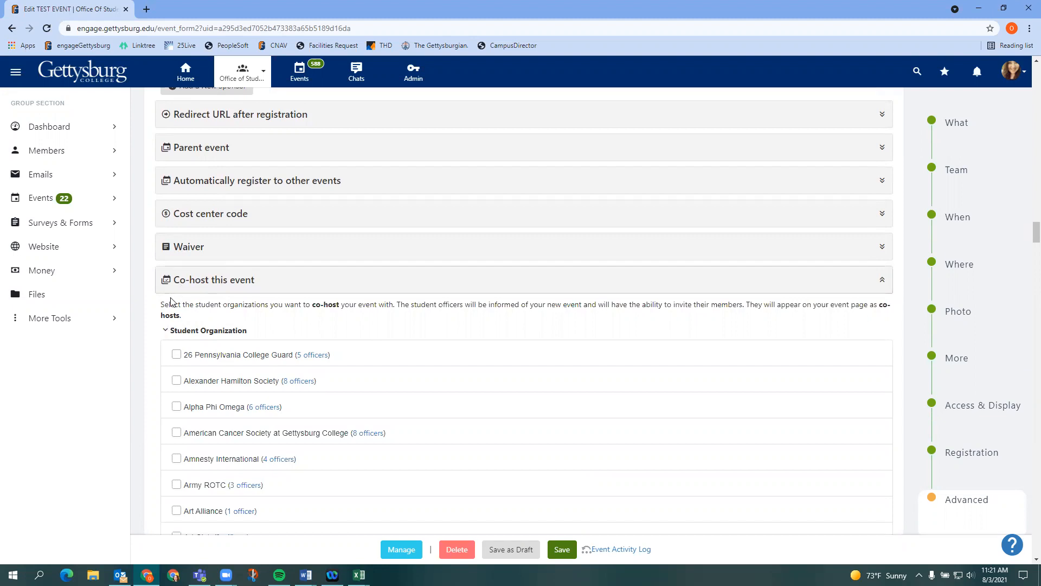
pyautogui.click(166, 330)
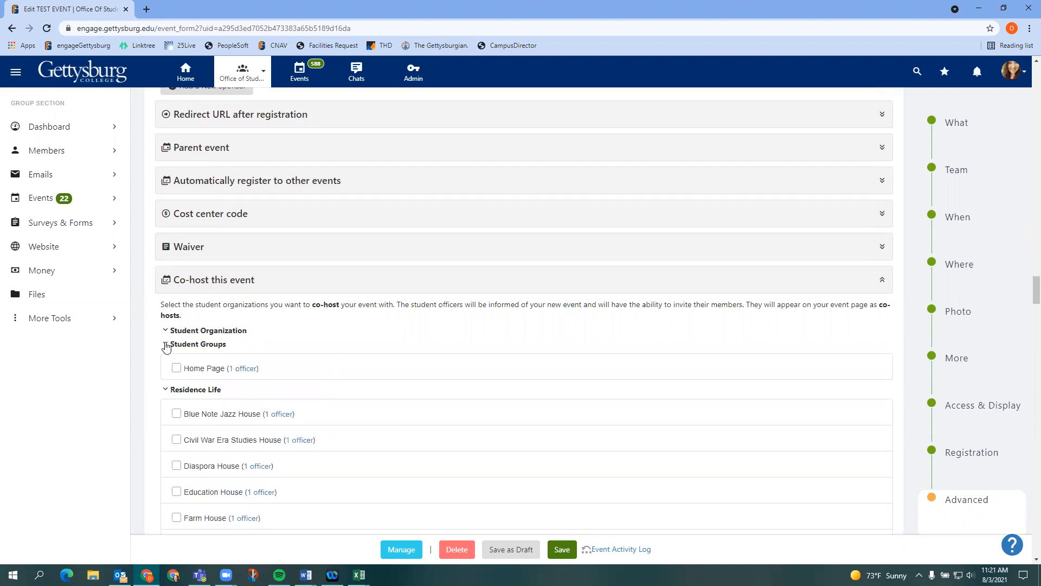
pyautogui.click(166, 345)
pyautogui.click(166, 358)
pyautogui.scroll(-3, 209, 335)
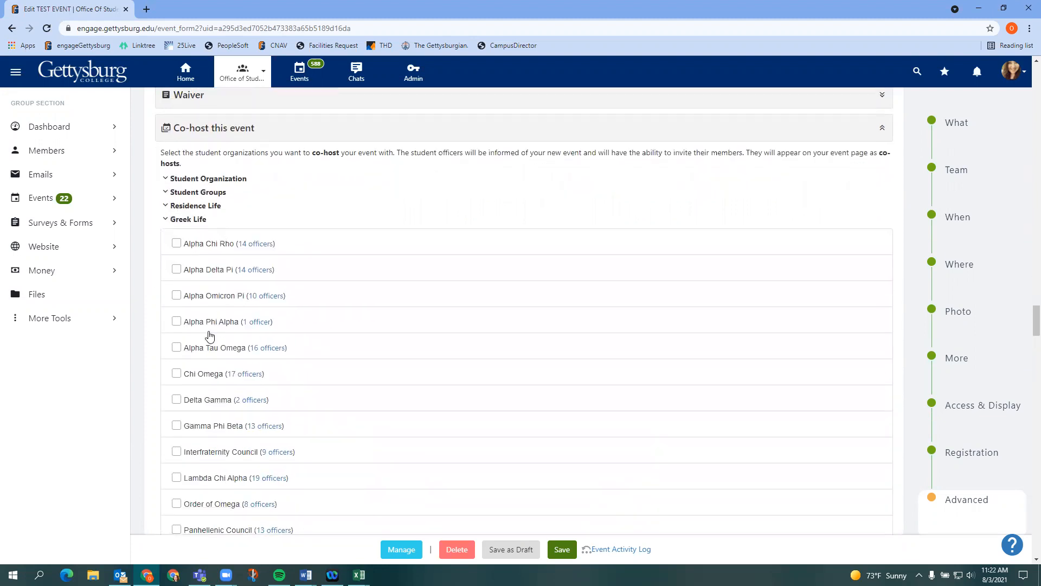
# Collapse the Greek Life groups in the co-host choices and select Economics under Academic Department as a co-host
pyautogui.click(165, 211)
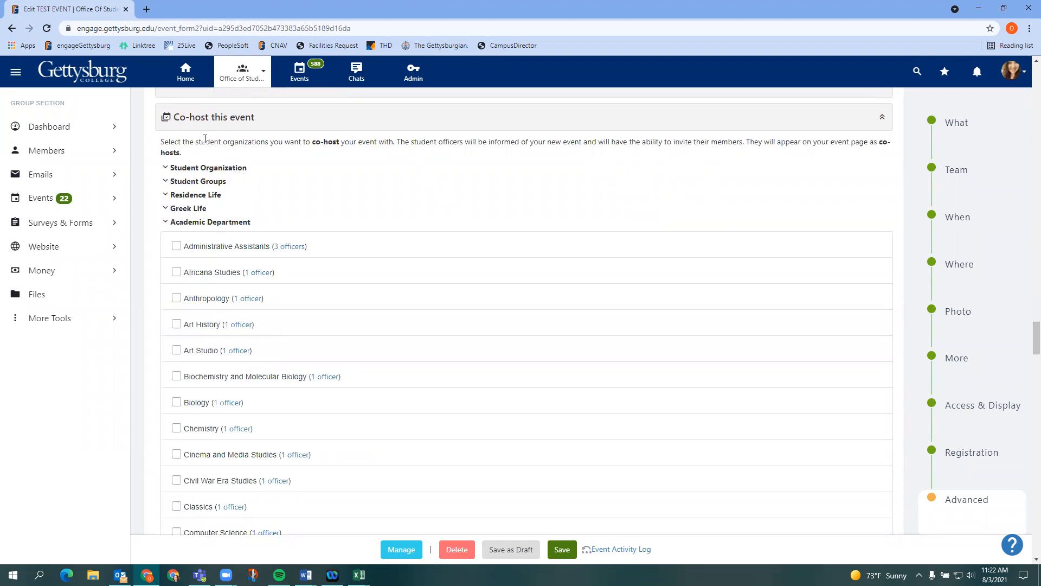
pyautogui.scroll(2, 199, 173)
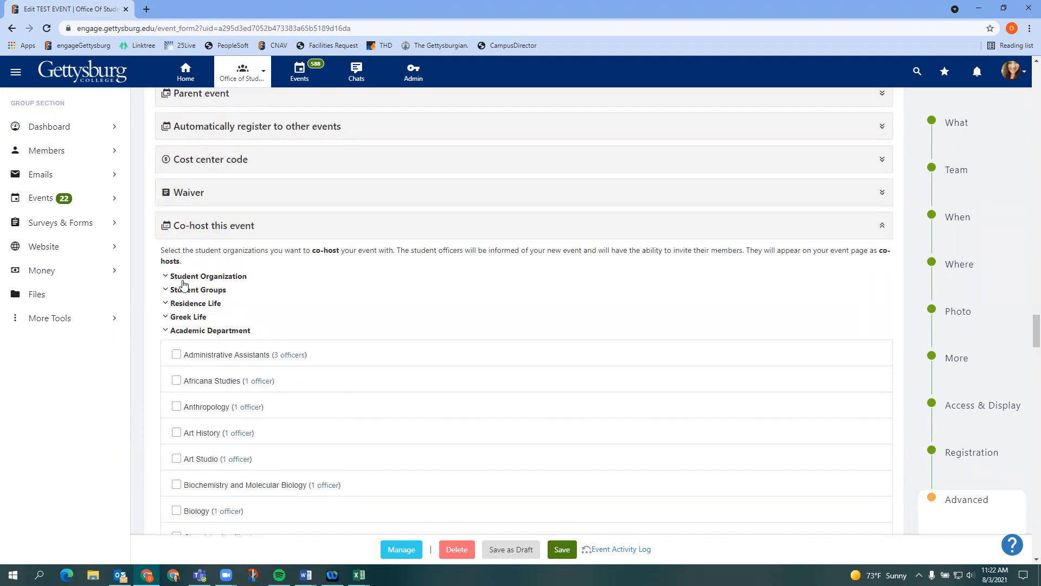
pyautogui.scroll(-2, 226, 293)
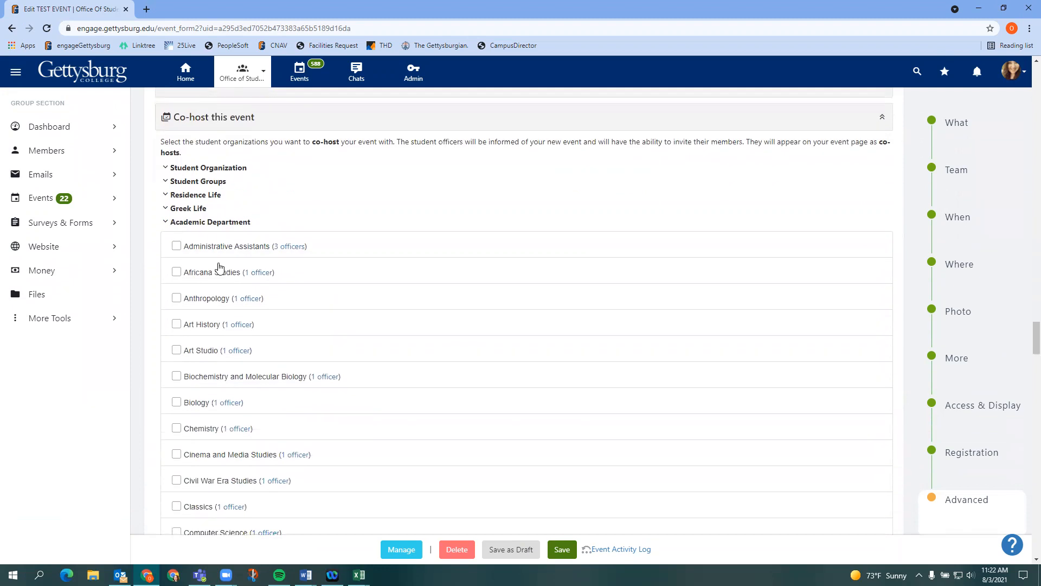
pyautogui.scroll(-4, 174, 296)
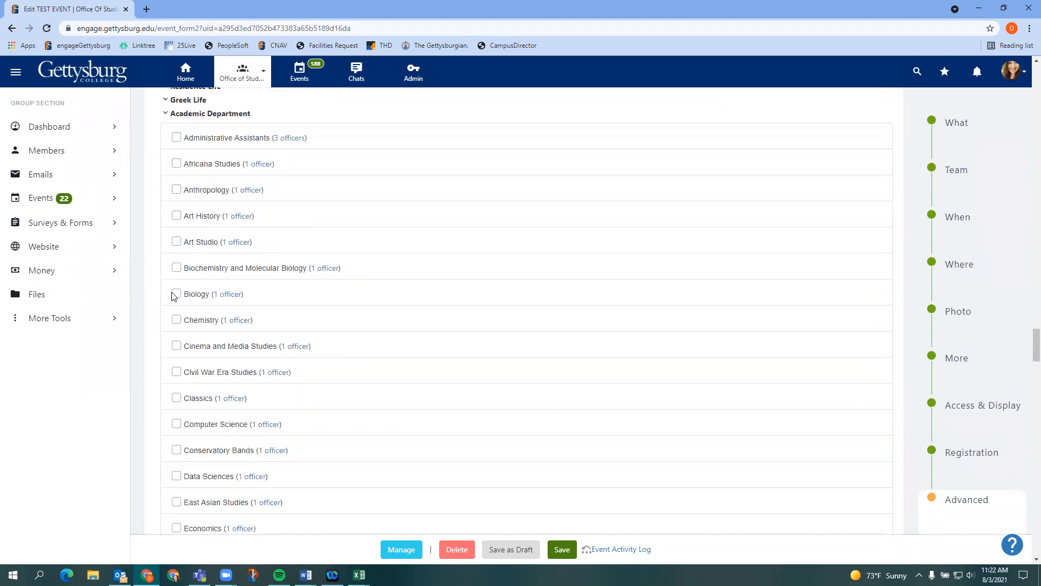
pyautogui.scroll(-2, 179, 282)
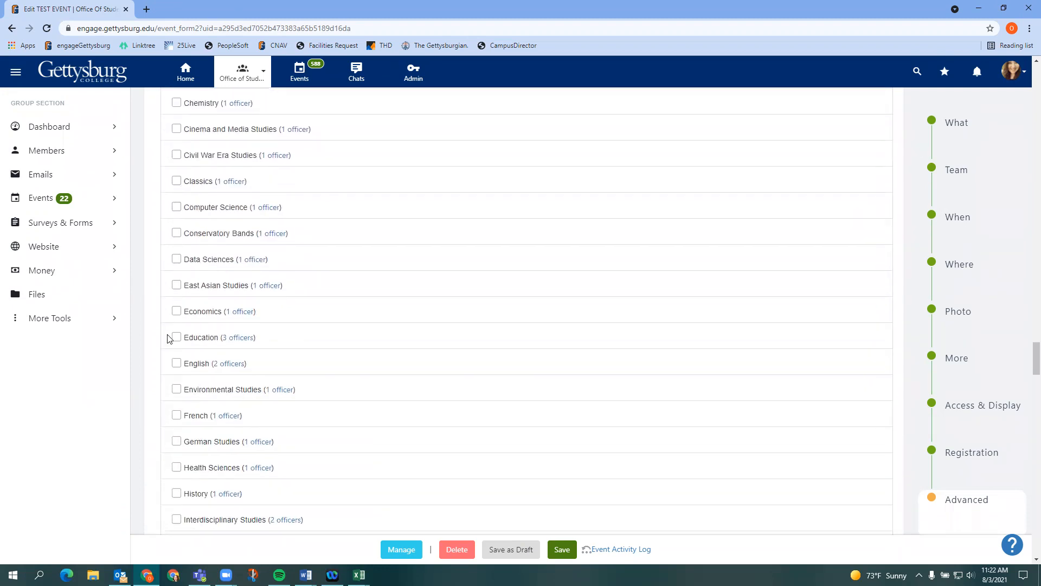
pyautogui.click(176, 311)
# Look through the remaining co-host groups, from academic departments and offices to sports teams, and the optional message to the officers
pyautogui.scroll(7, 609, 329)
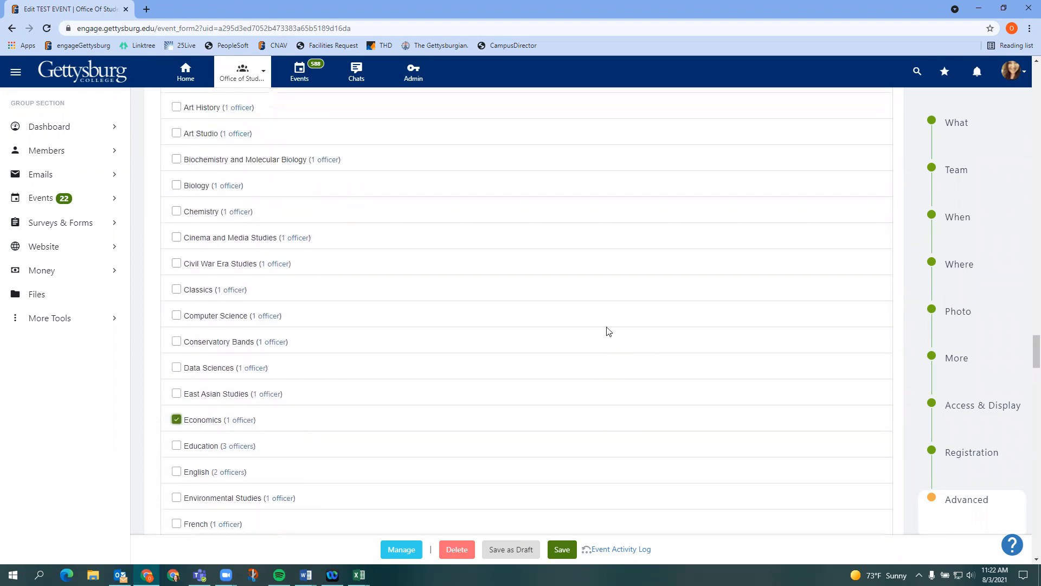
pyautogui.scroll(-8, 209, 283)
pyautogui.scroll(-20, 212, 318)
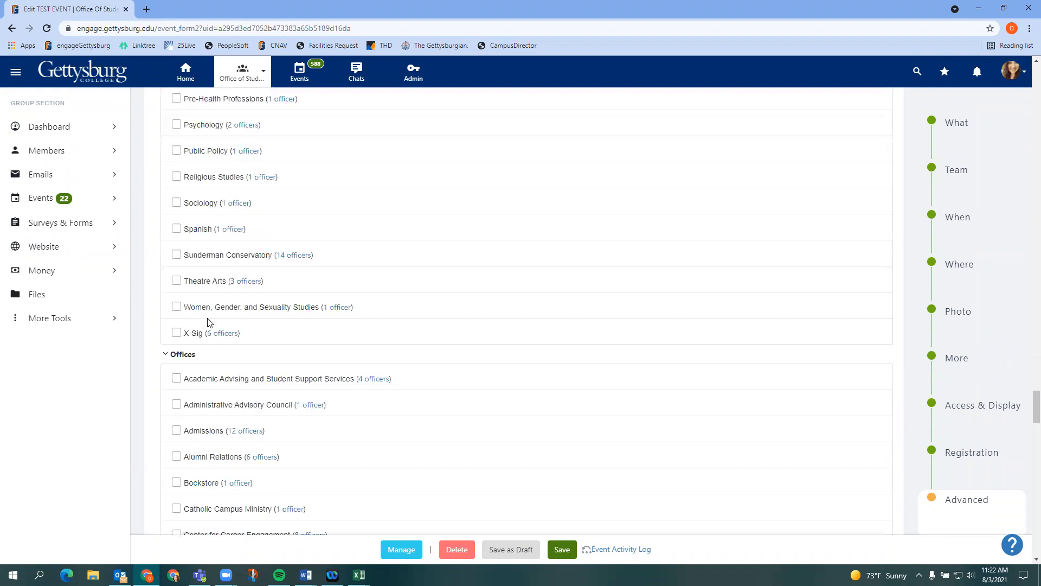
pyautogui.scroll(-20, 379, 402)
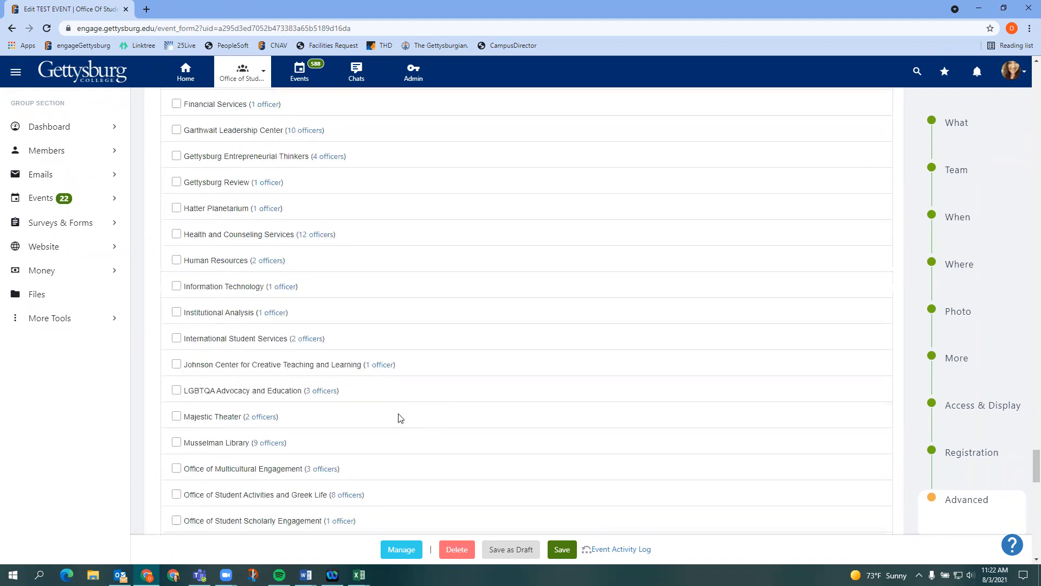
pyautogui.scroll(-3, 398, 420)
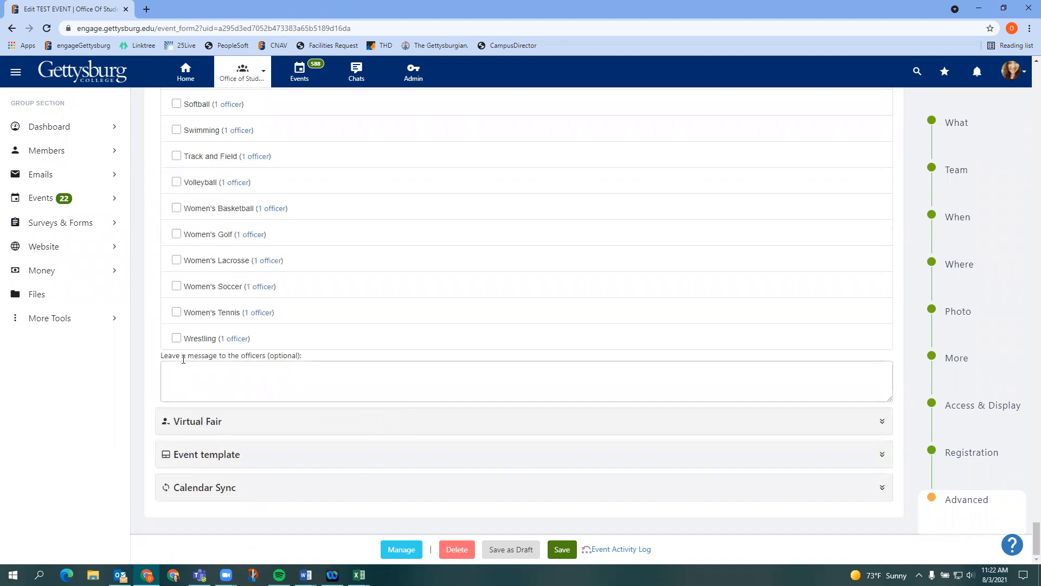
pyautogui.click(571, 552)
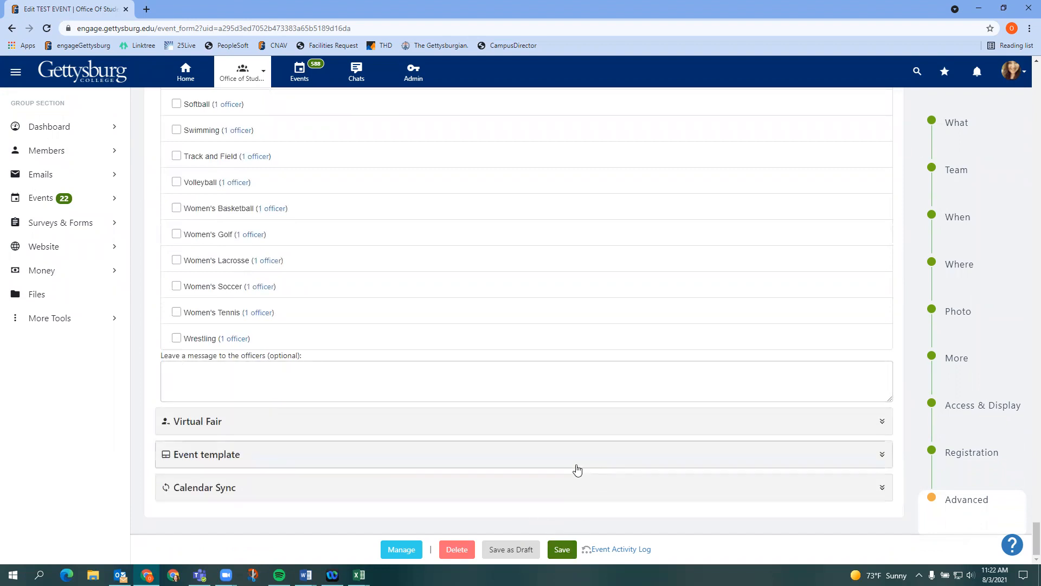
pyautogui.scroll(10, 577, 469)
pyautogui.scroll(20, 577, 469)
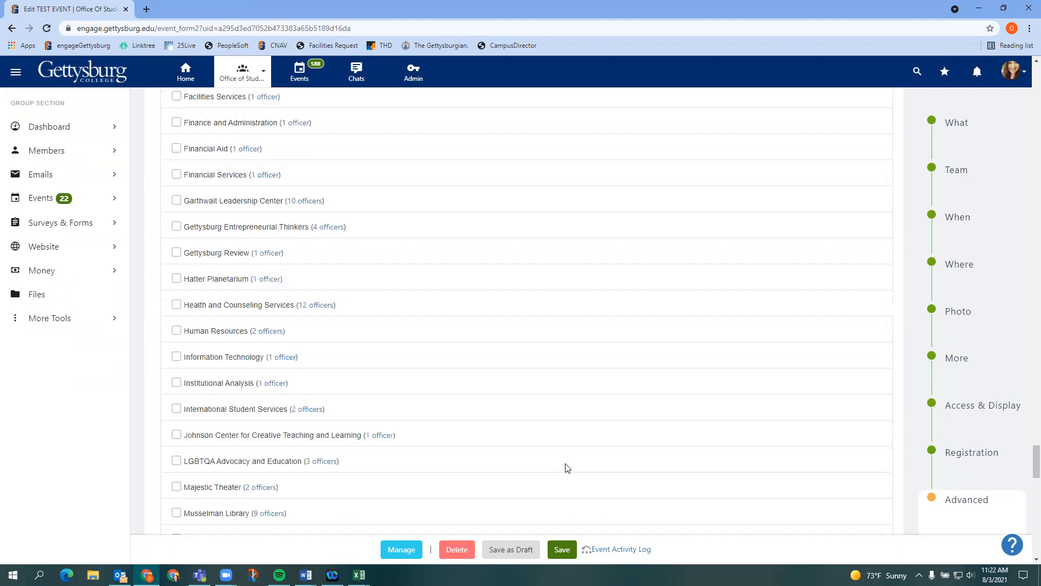
pyautogui.scroll(3, 558, 470)
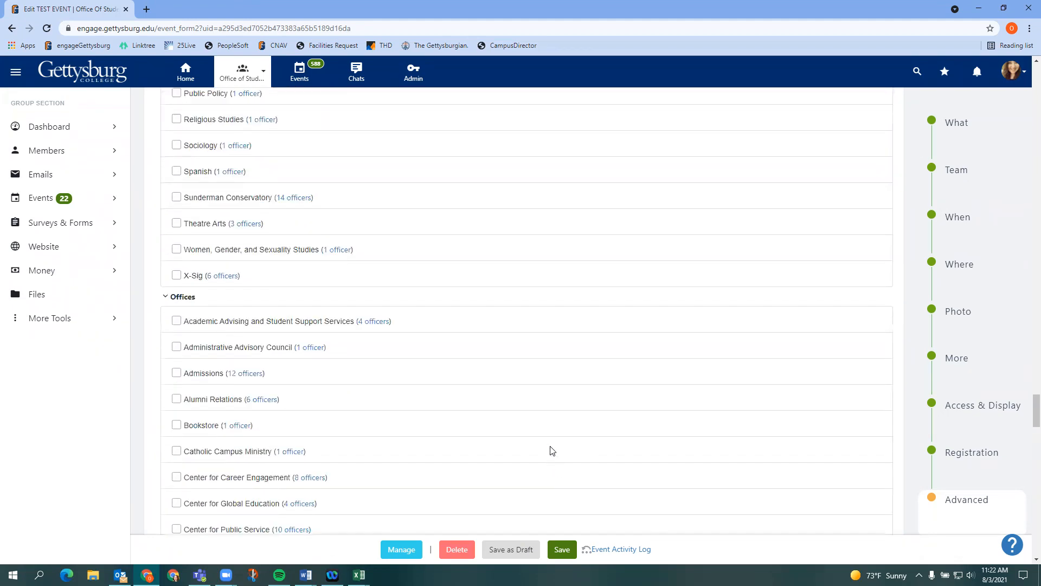
pyautogui.scroll(5, 543, 445)
pyautogui.scroll(10, 539, 450)
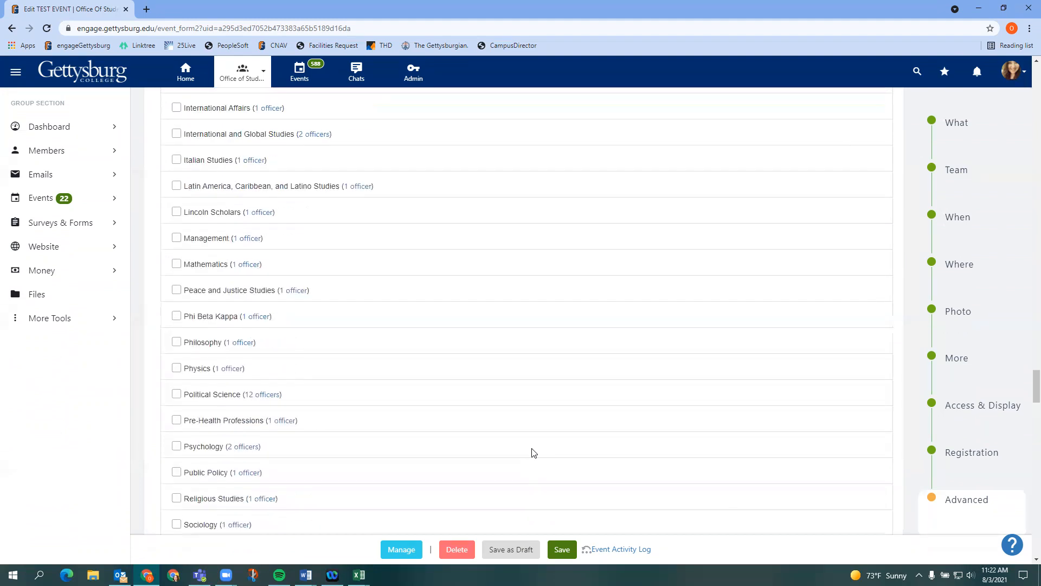
pyautogui.scroll(9, 517, 454)
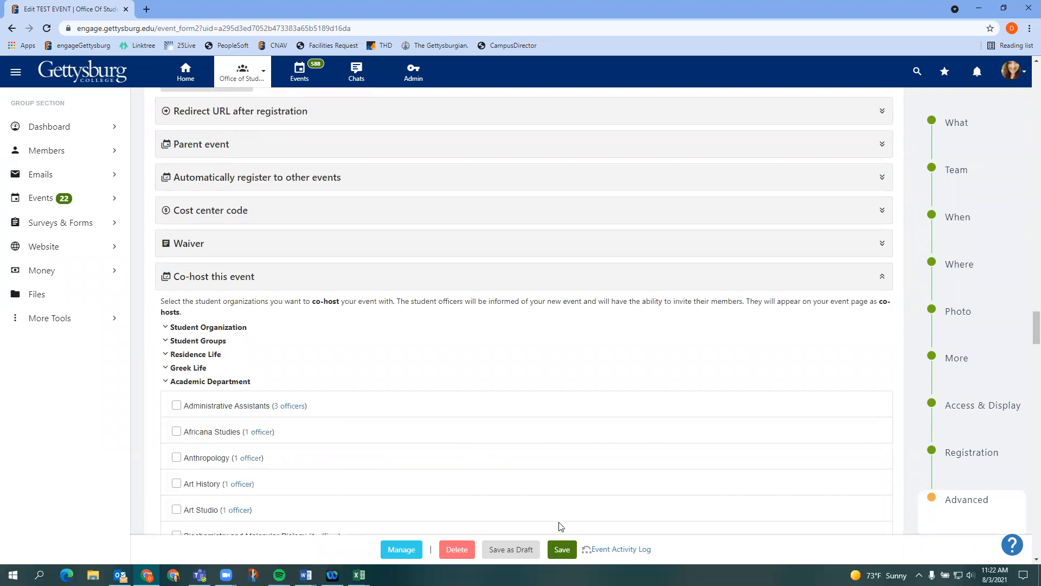
# Save the event and open a preview of its page
pyautogui.click(560, 548)
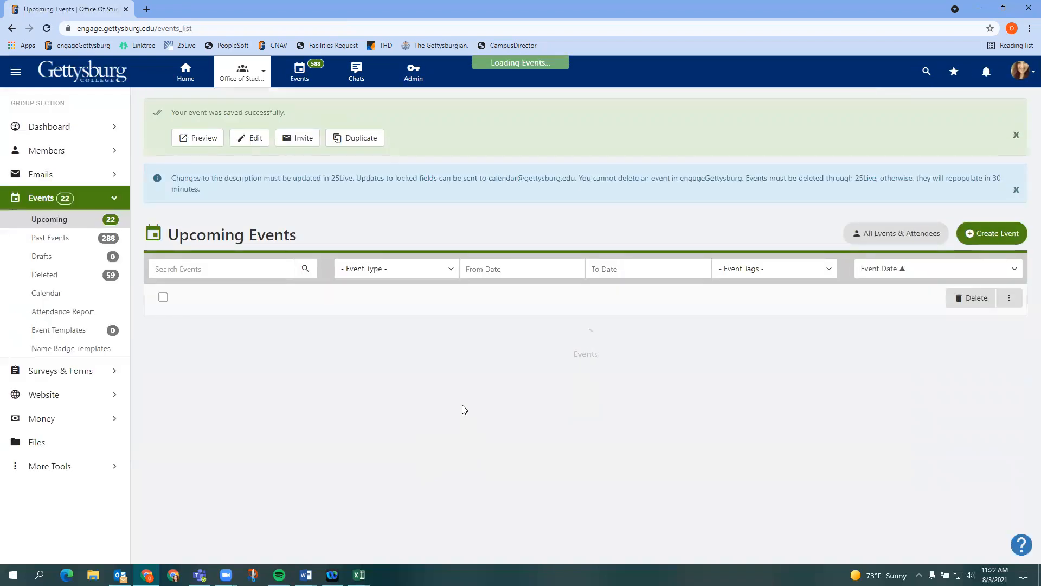
pyautogui.click(199, 142)
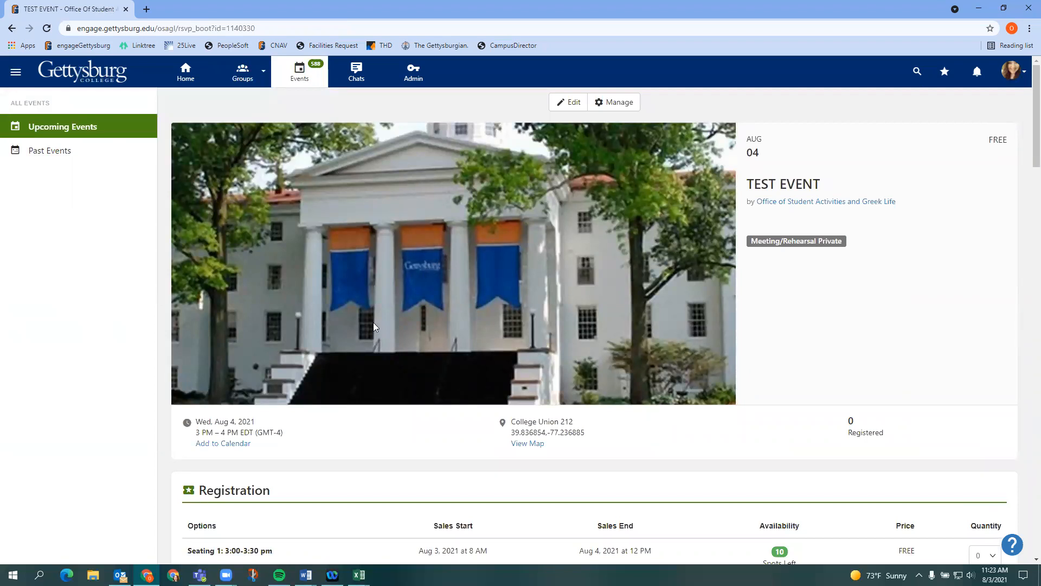
# Examine the TEST EVENT page, including its registration options, flyer and description, location map and hosting groups
pyautogui.scroll(-3, 810, 425)
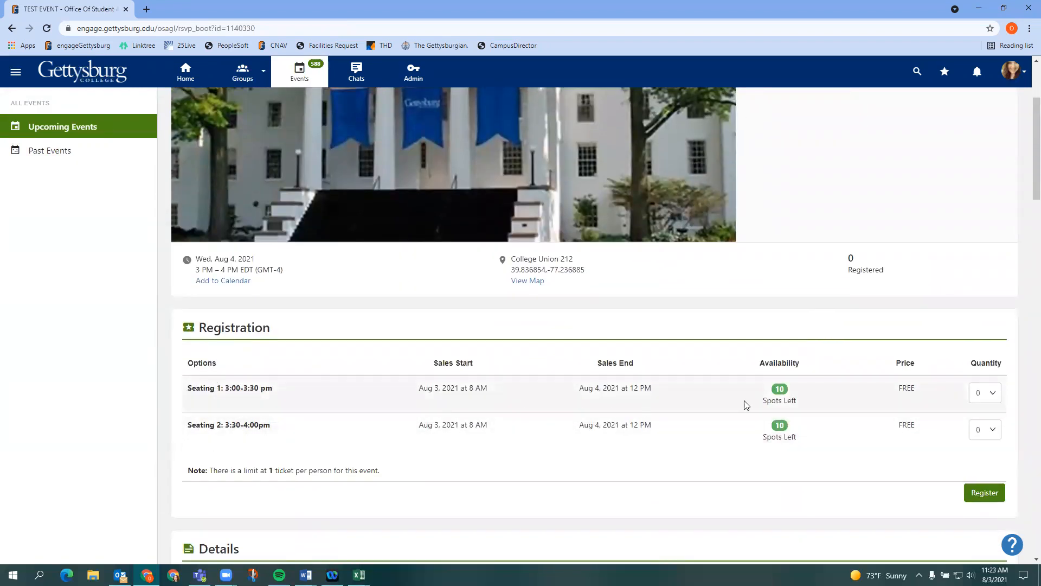
pyautogui.scroll(-1, 755, 429)
pyautogui.scroll(-10, 757, 430)
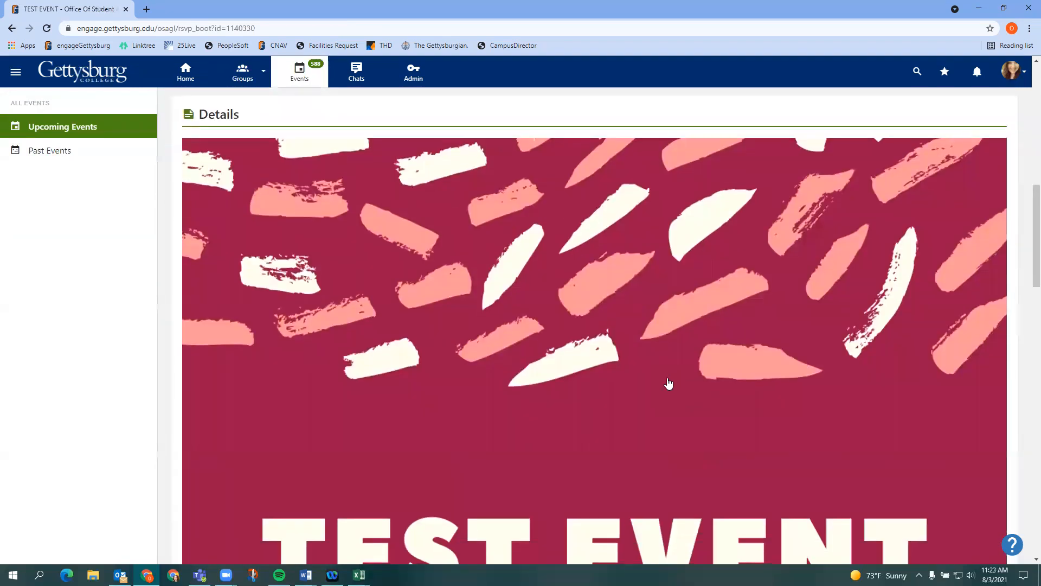
pyautogui.scroll(-13, 447, 246)
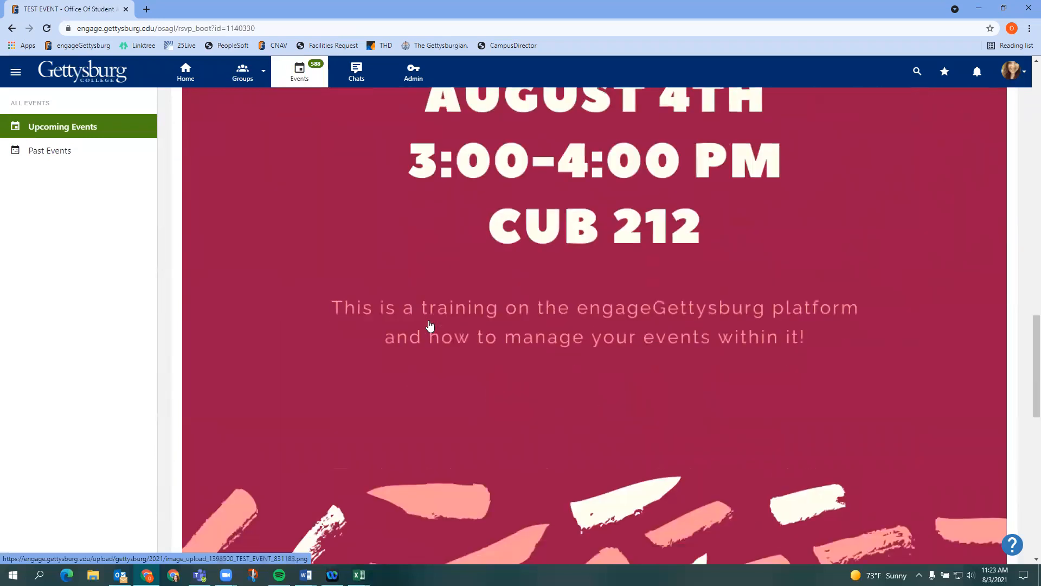
pyautogui.scroll(-10, 428, 327)
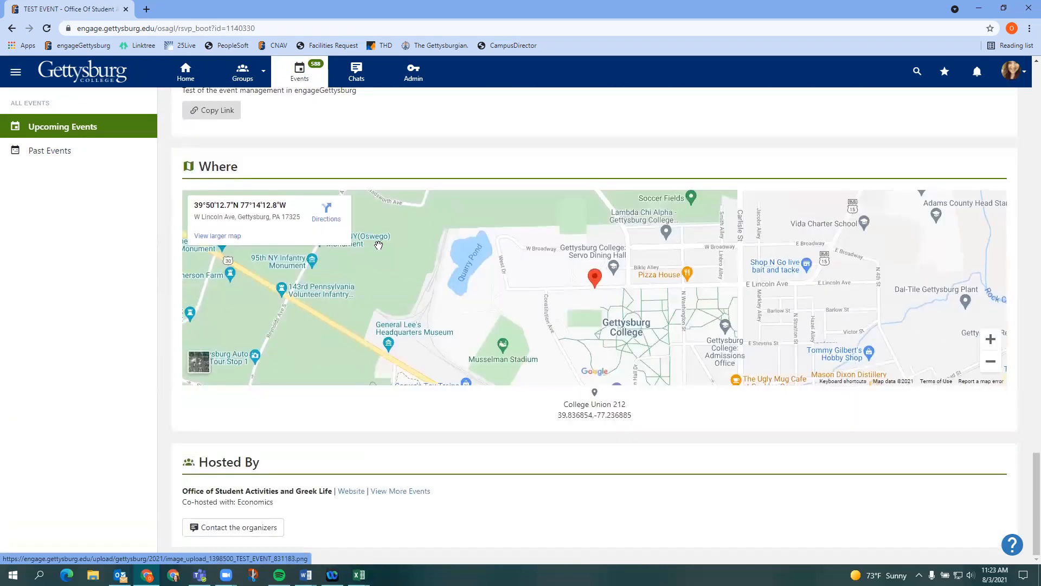
pyautogui.scroll(-2, 491, 266)
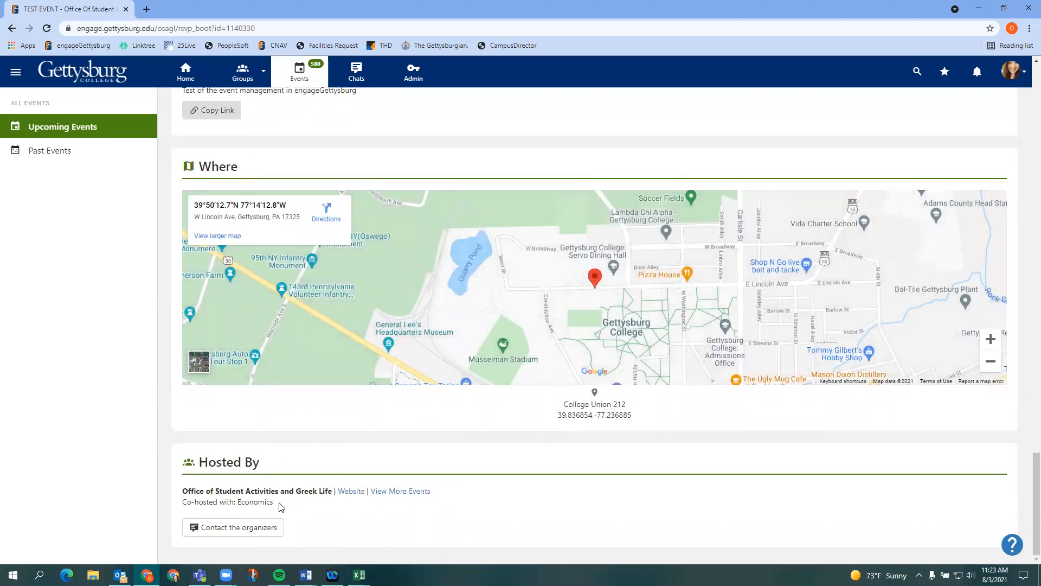
pyautogui.scroll(15, 381, 485)
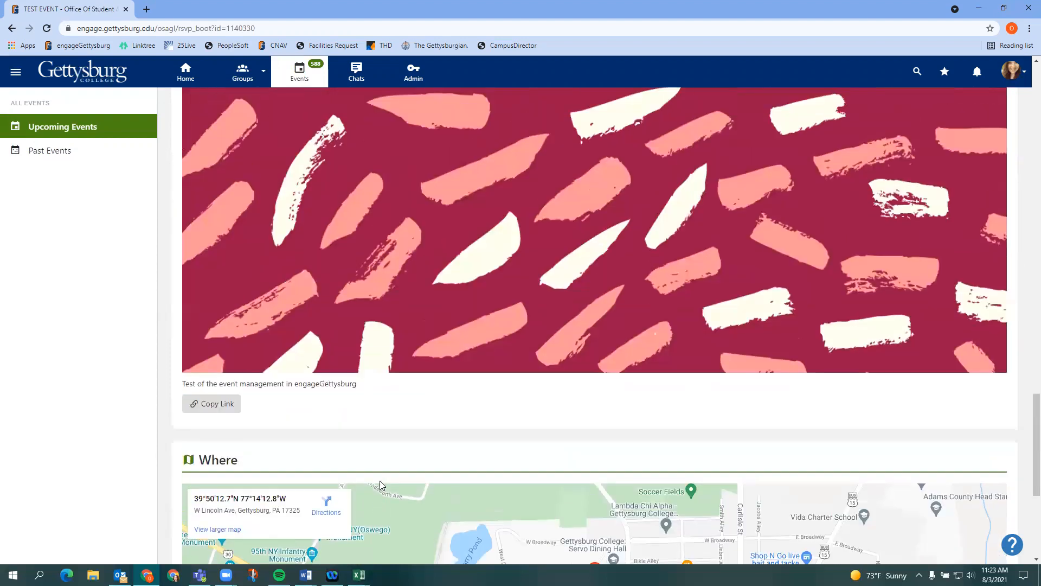
pyautogui.scroll(10, 380, 480)
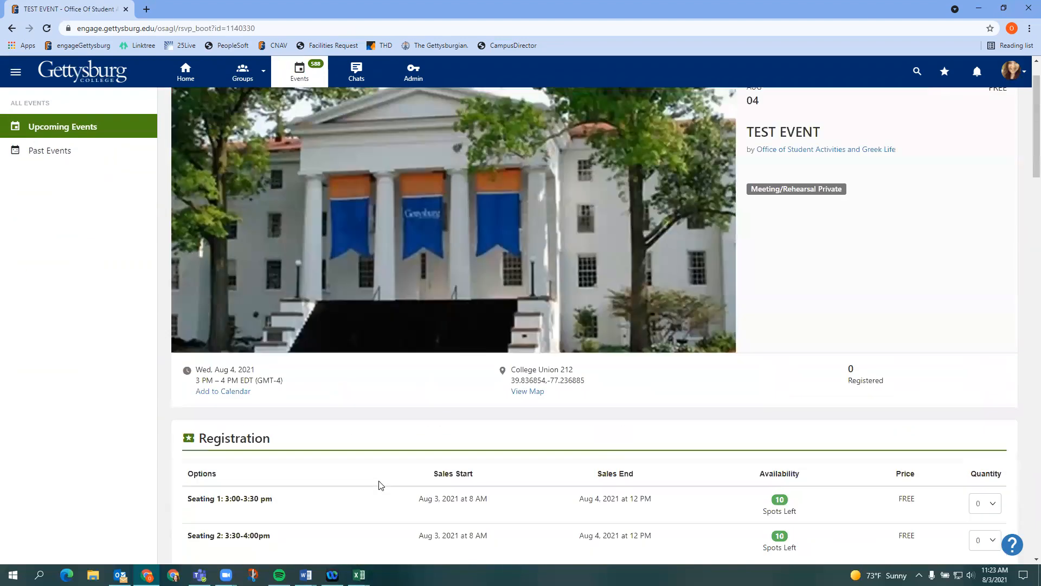